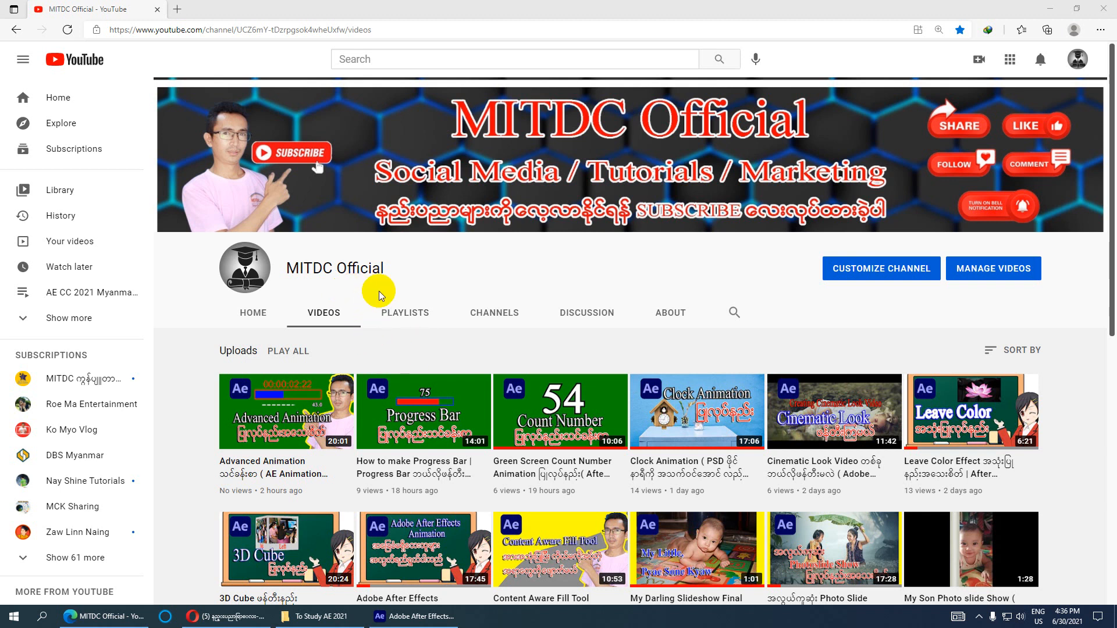
# - Minimize the YouTube browser window so After Effects is in front
pyautogui.click(1050, 9)
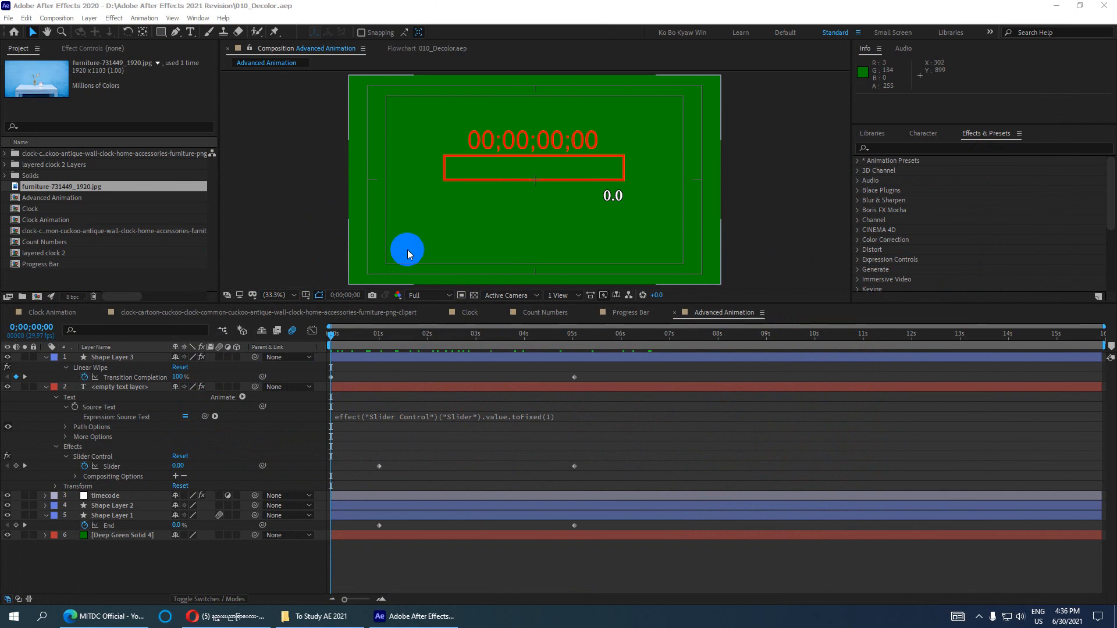
# - Create a new HDTV 1080 29.97 composition named 'Color Link Text'
pyautogui.click(61, 19)
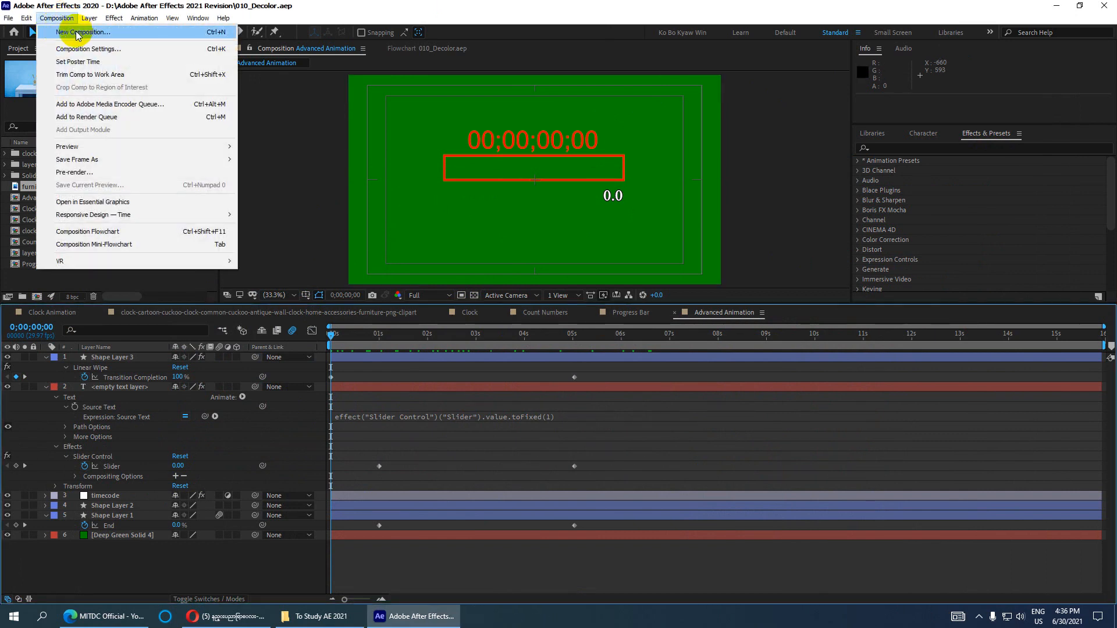
pyautogui.click(76, 32)
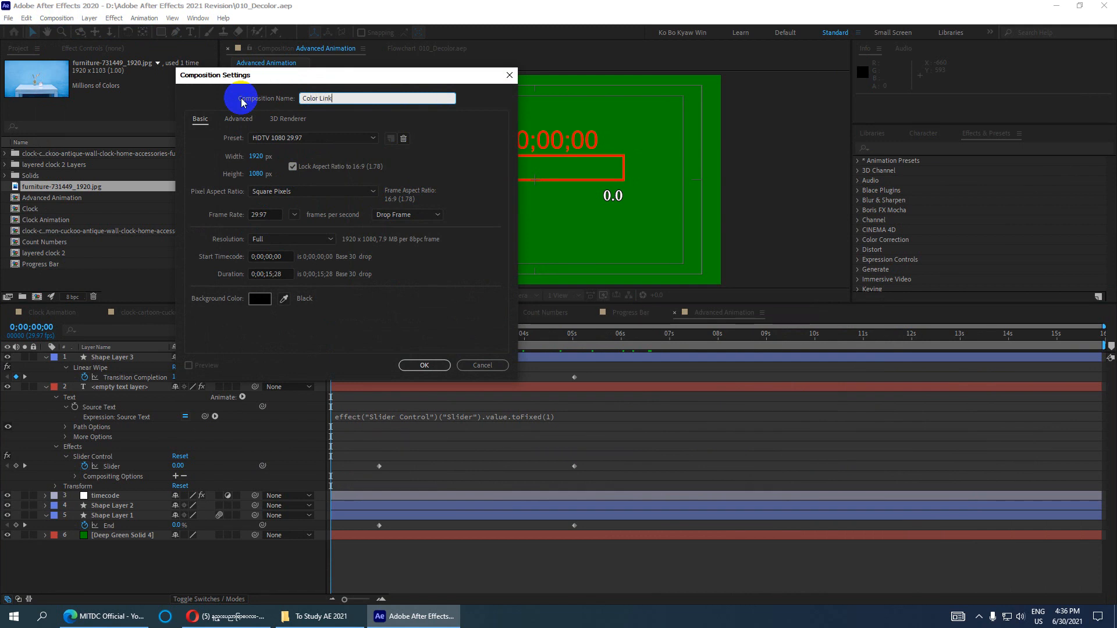
pyautogui.hotkey('ctrl', 'space')
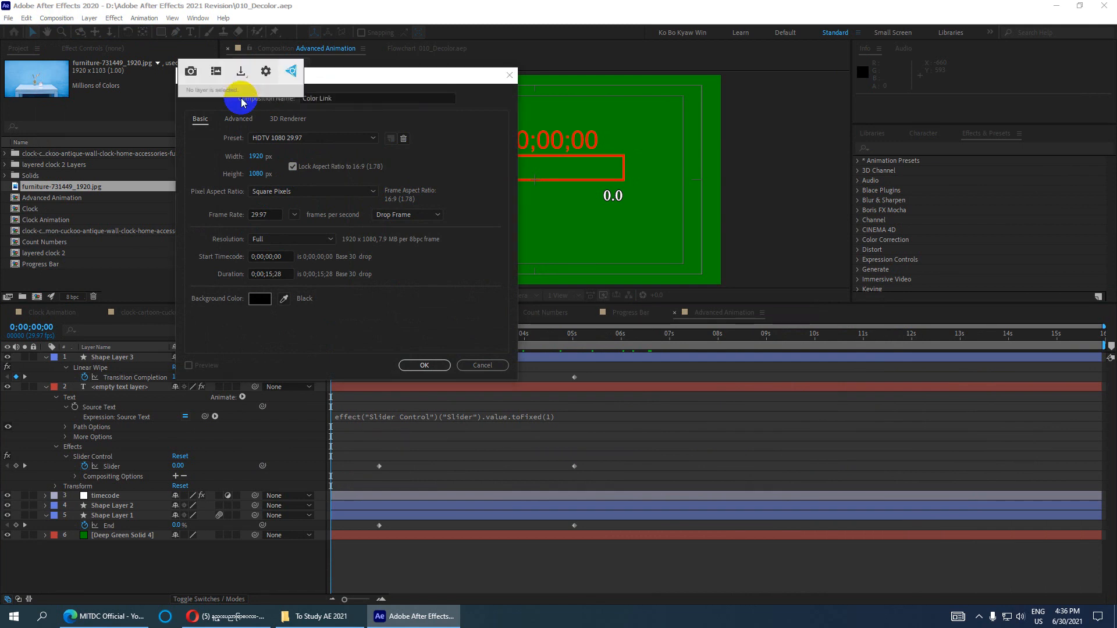
pyautogui.click(354, 97)
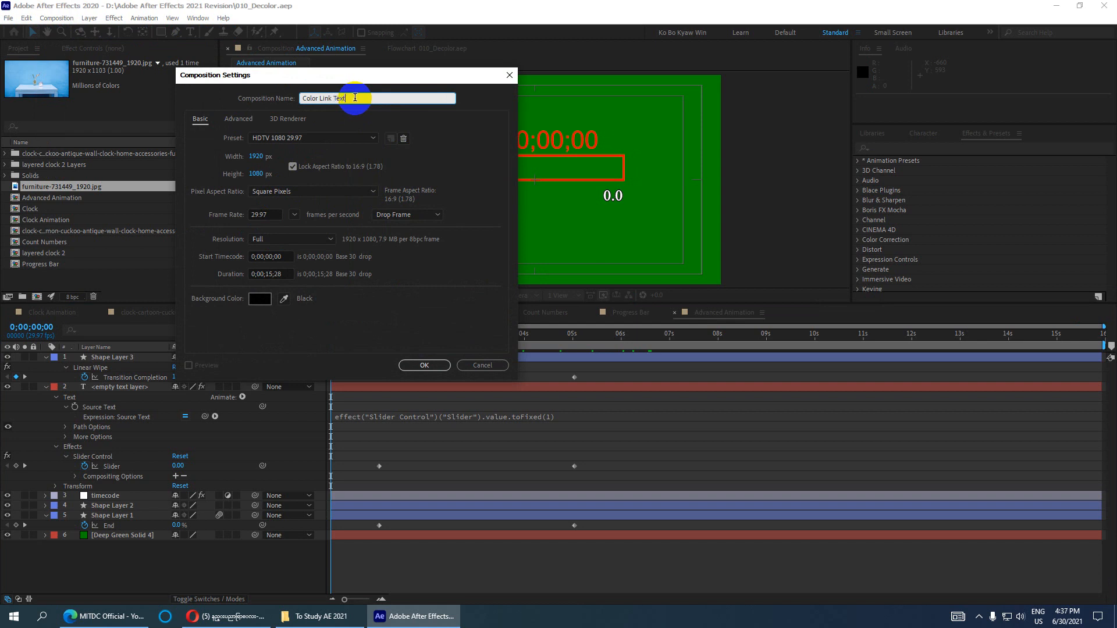
pyautogui.moveTo(355, 97); pyautogui.dragTo(287, 97)
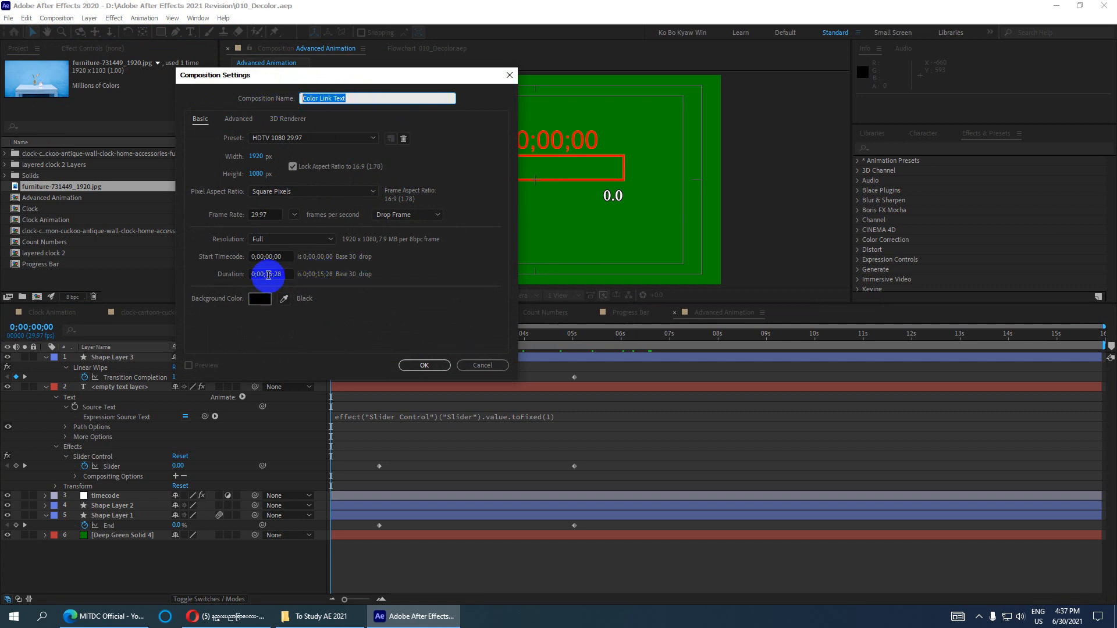
pyautogui.click(420, 362)
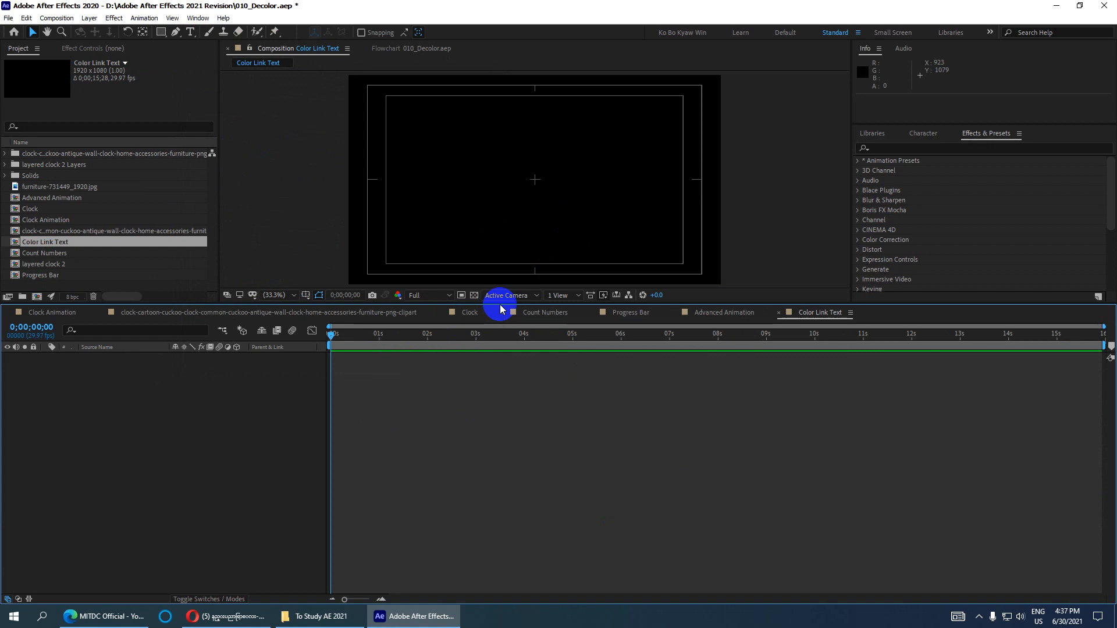
# - Enlarge the viewer, then add a white 'Text' text layer on the frame's left side
pyautogui.moveTo(500, 303); pyautogui.dragTo(494, 439)
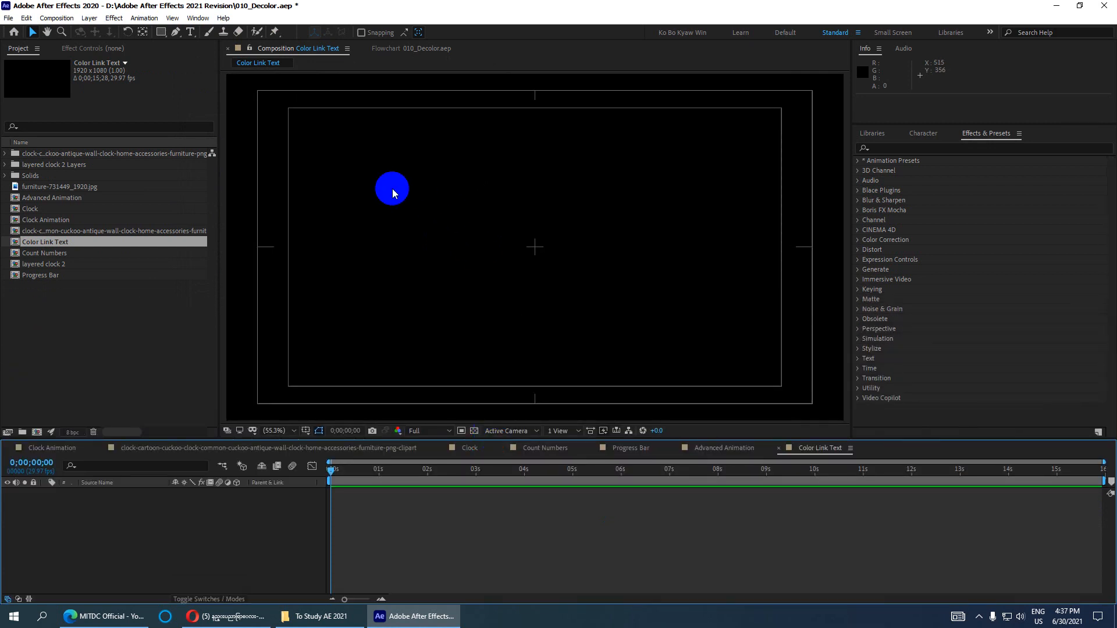
pyautogui.hotkey('ctrl', 't')
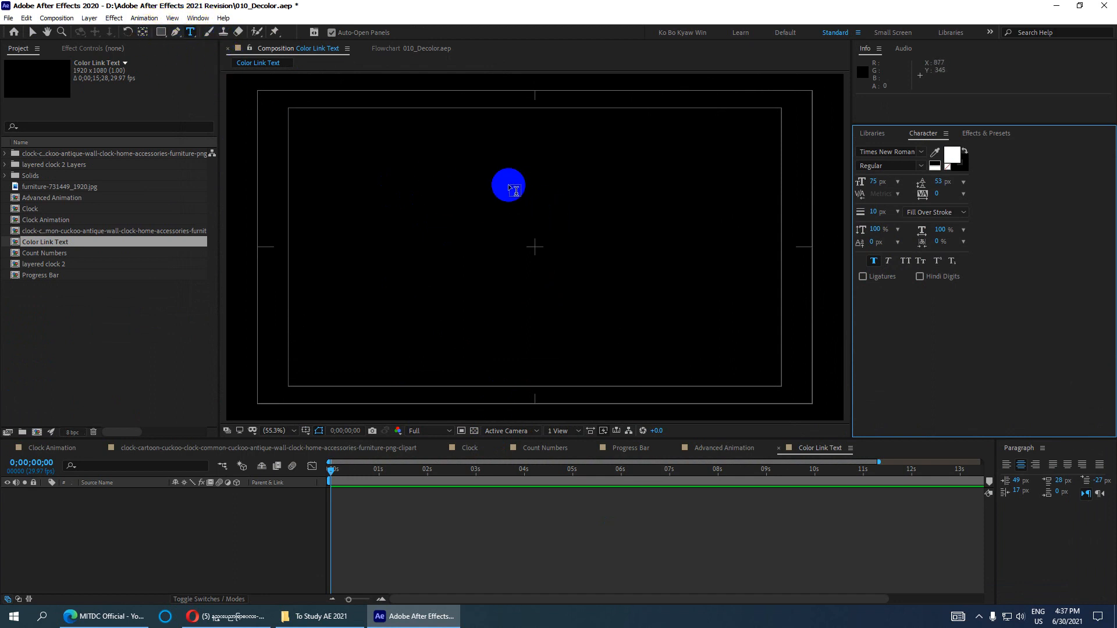
pyautogui.click(526, 191)
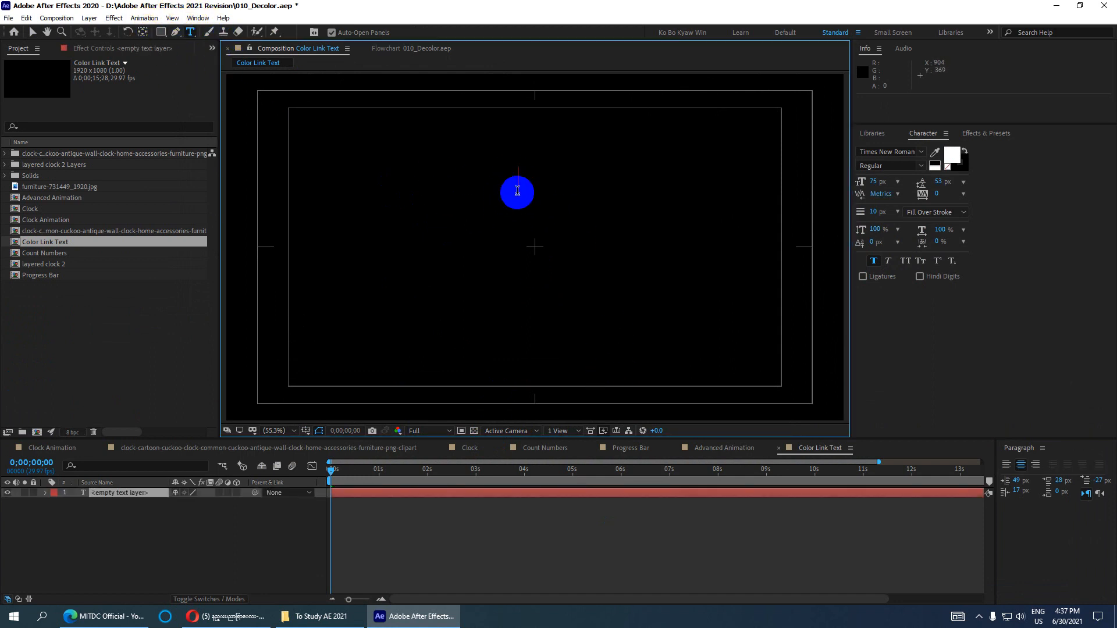
pyautogui.write('Text')
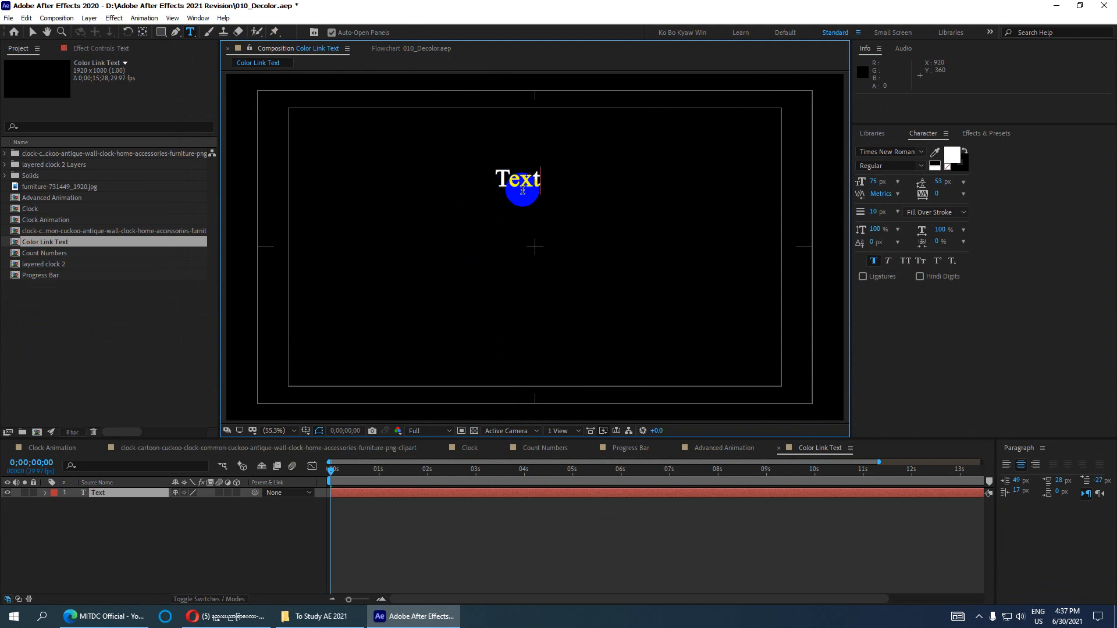
pyautogui.click(32, 32)
pyautogui.moveTo(503, 181); pyautogui.dragTo(331, 258)
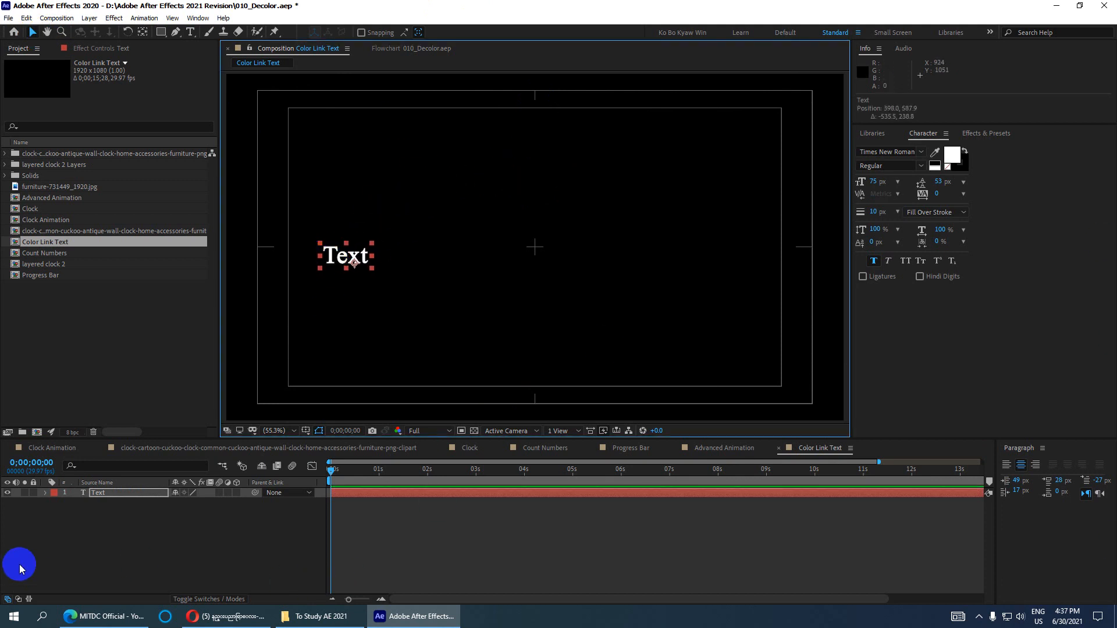
pyautogui.click(99, 494)
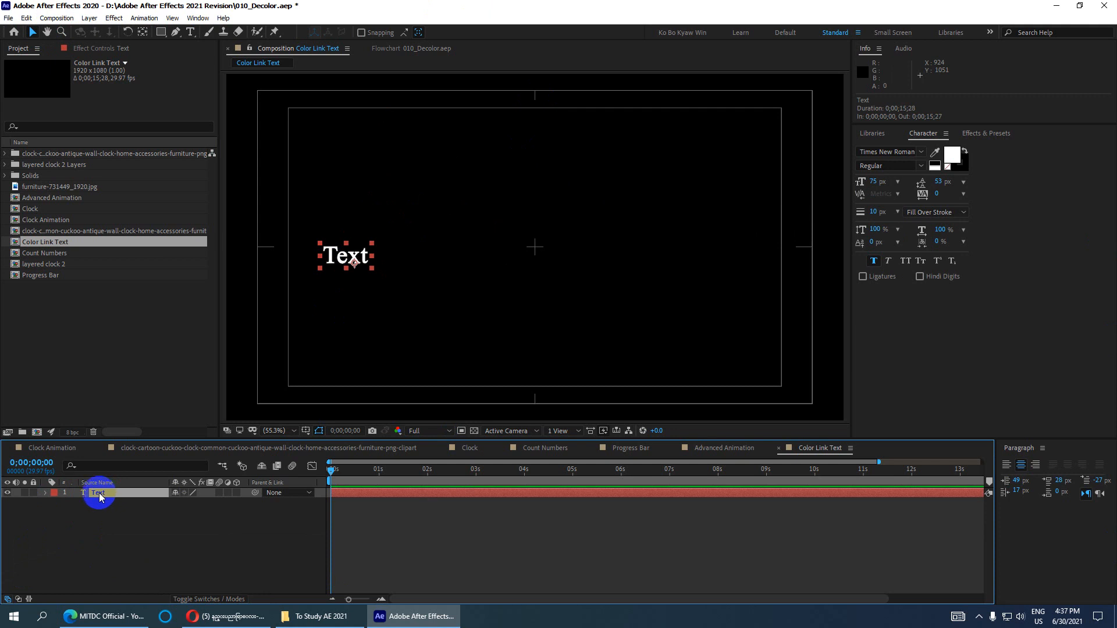
pyautogui.click(26, 18)
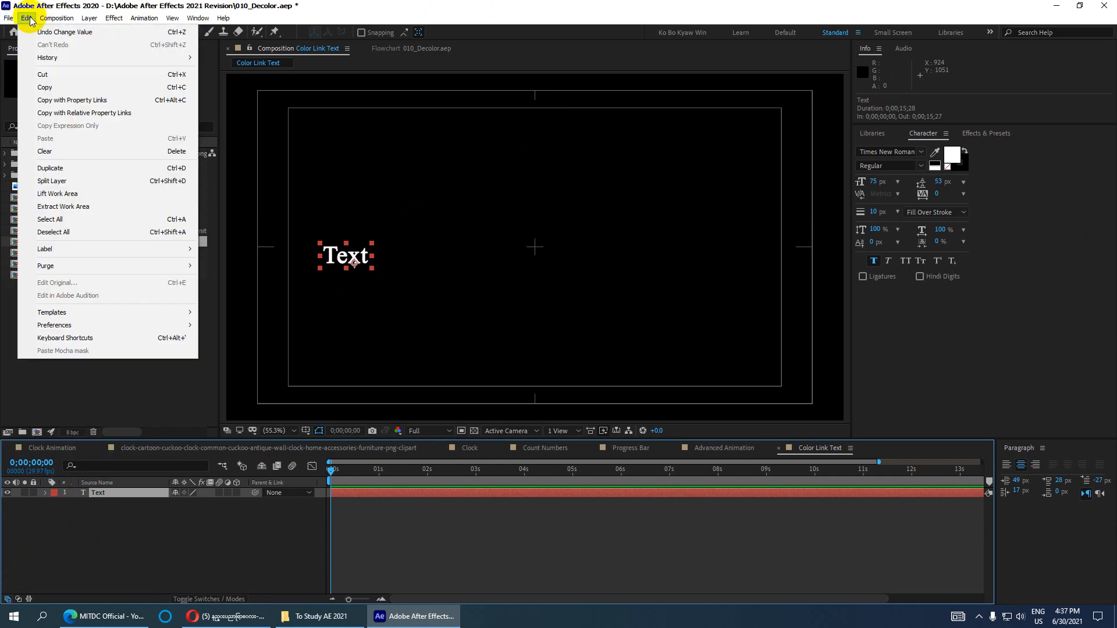
# - Duplicate the text layer, move the copy to the right, and rename the original 'Link'
pyautogui.click(187, 168)
pyautogui.moveTo(338, 259); pyautogui.dragTo(637, 267)
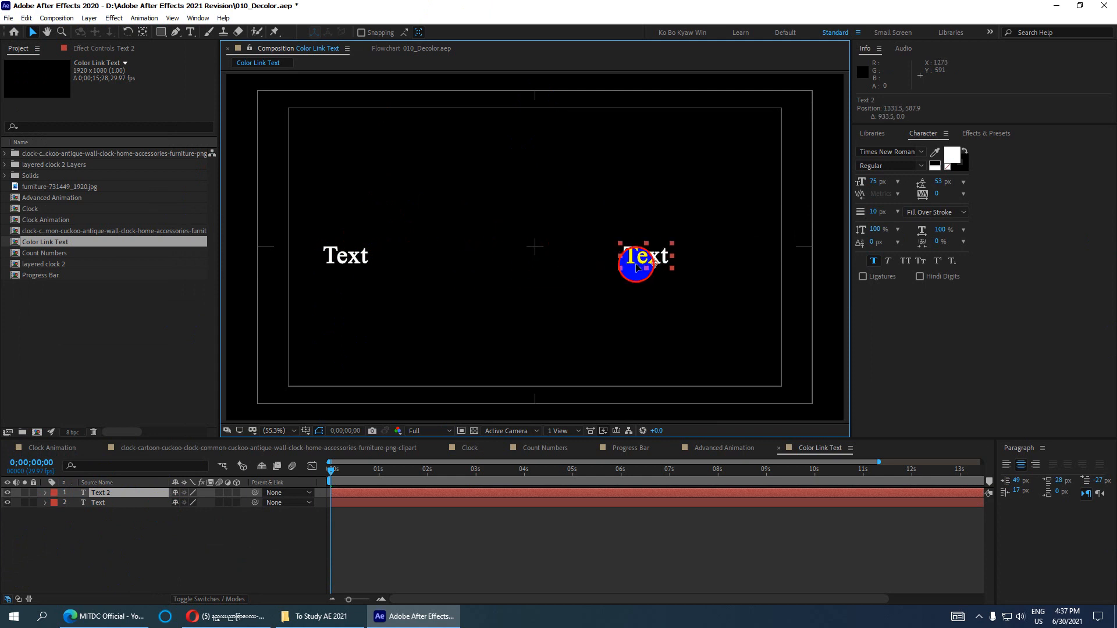
pyautogui.click(350, 255)
pyautogui.click(99, 503)
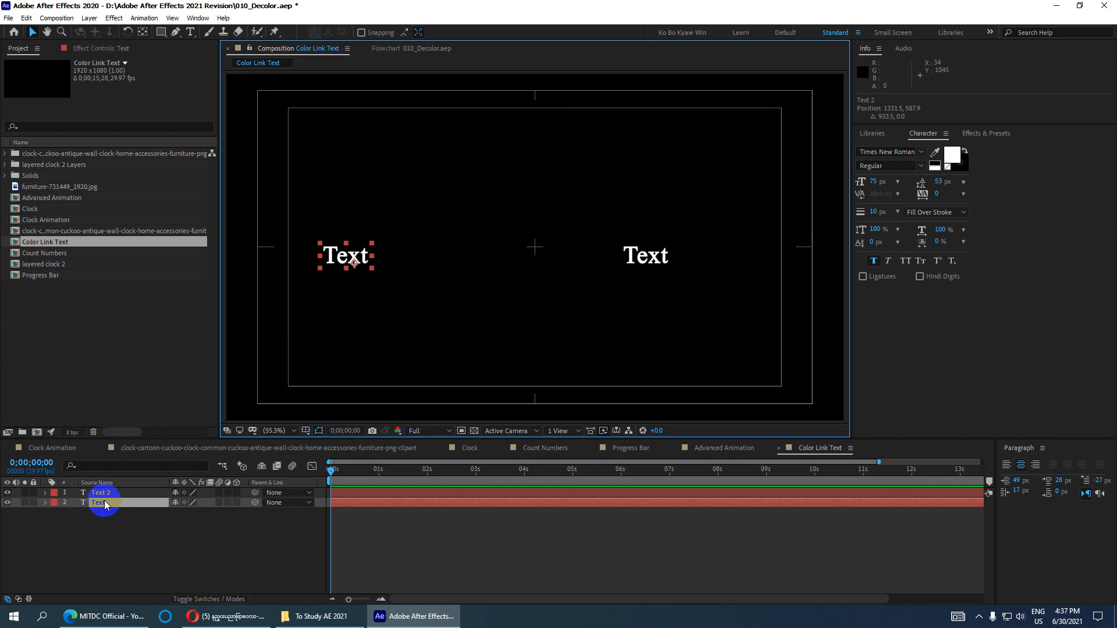
pyautogui.click(98, 503)
pyautogui.press('Return')
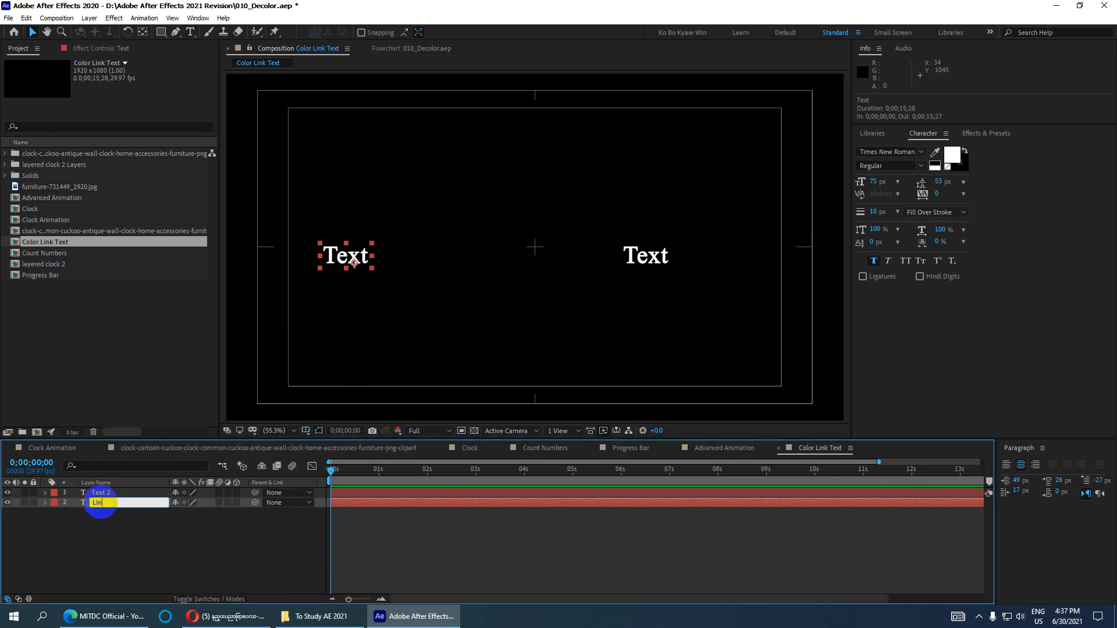
pyautogui.press('Return')
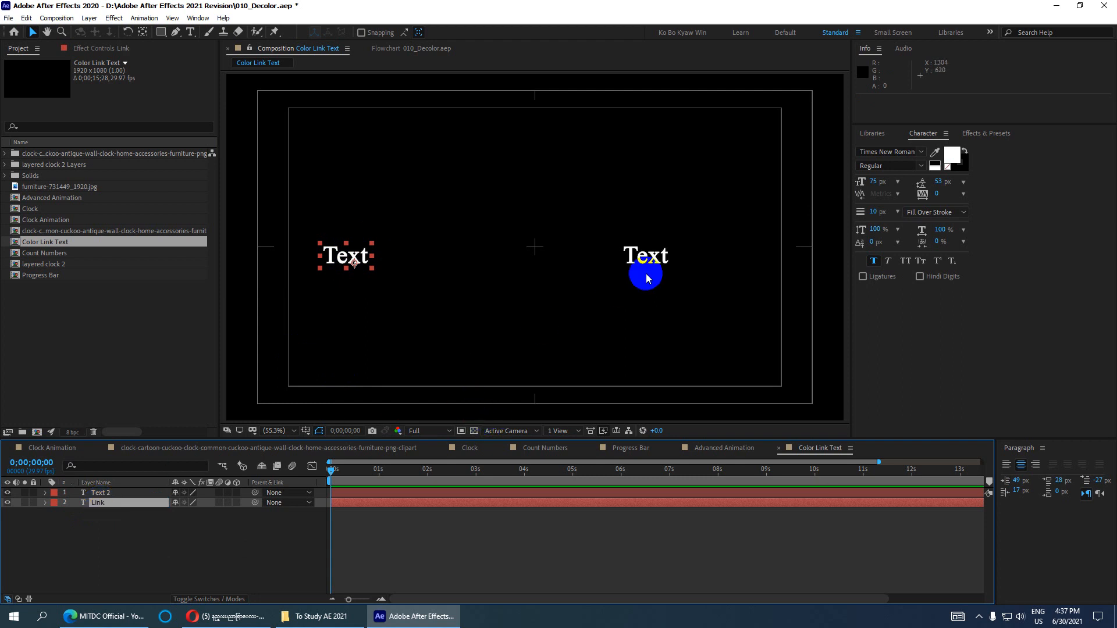
# - Rename the right-hand copy 'Text' and expand the Link layer's text properties
pyautogui.click(645, 268)
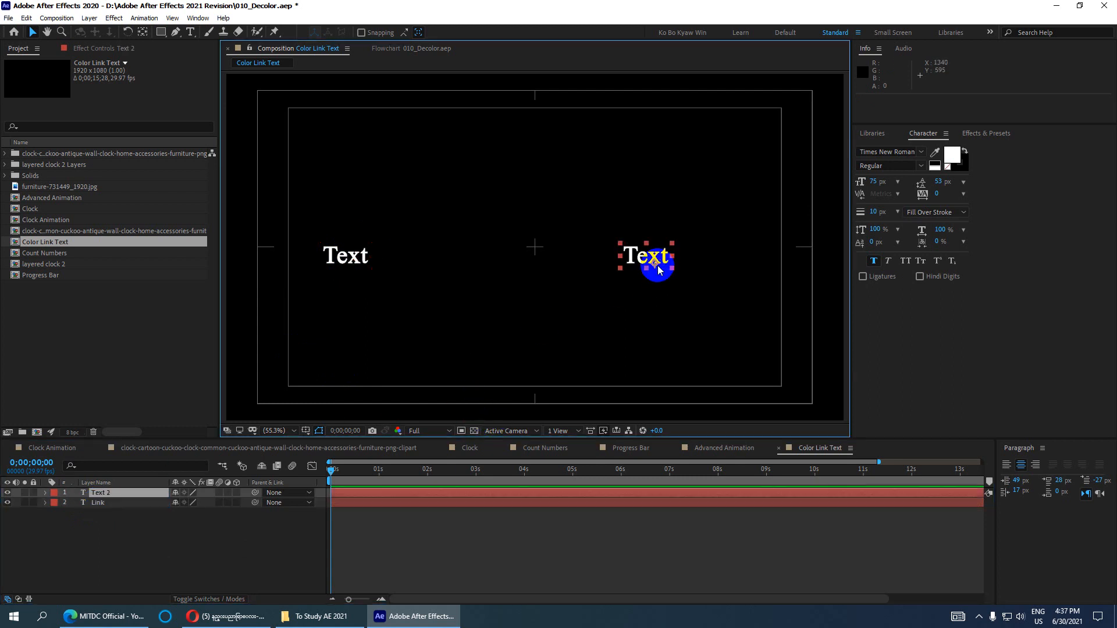
pyautogui.click(114, 494)
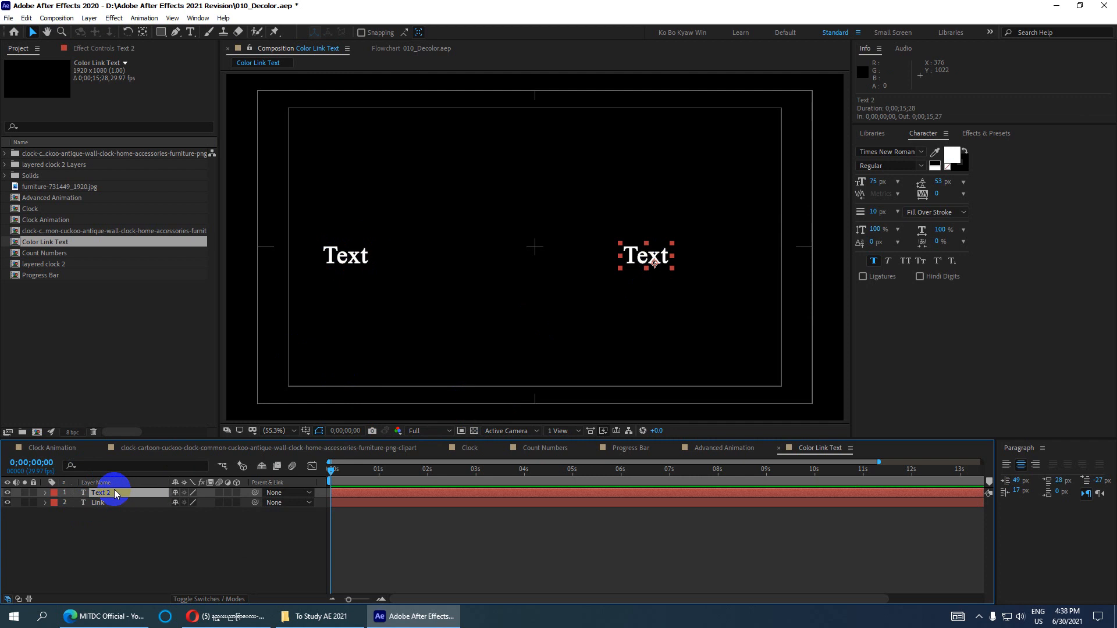
pyautogui.press('Return')
pyautogui.write('Tex')
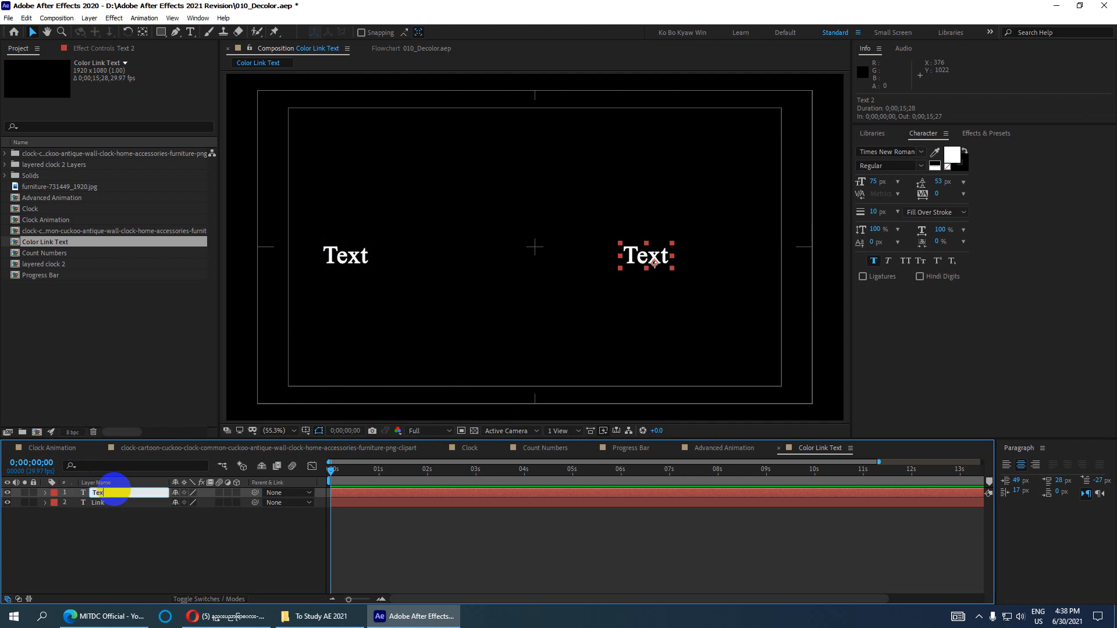
pyautogui.write('t')
pyautogui.press('Return')
pyautogui.click(112, 575)
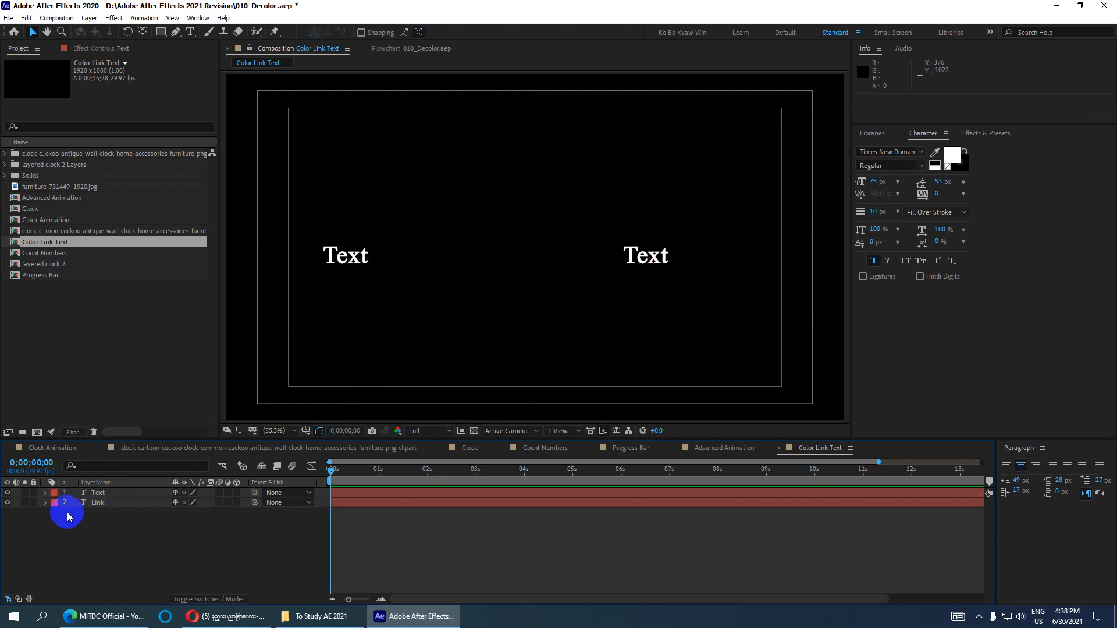
pyautogui.click(45, 503)
pyautogui.click(55, 514)
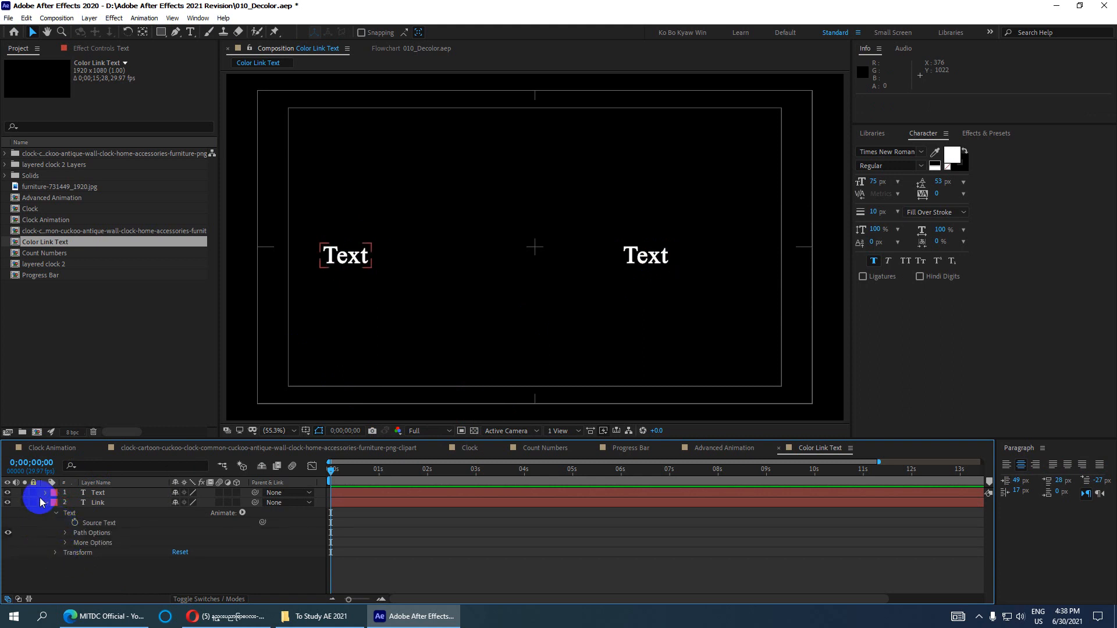
# - Give the Text layer's Source Text the expression thisComp.layer("Link").text.sourceText
pyautogui.click(46, 494)
pyautogui.click(55, 503)
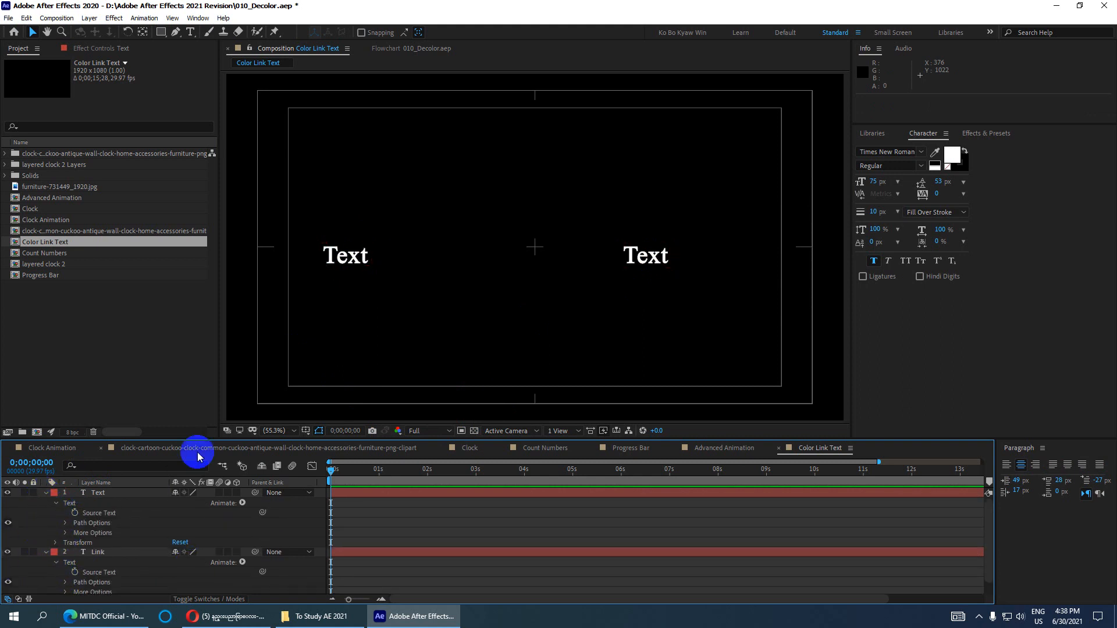
pyautogui.moveTo(226, 440); pyautogui.dragTo(227, 398)
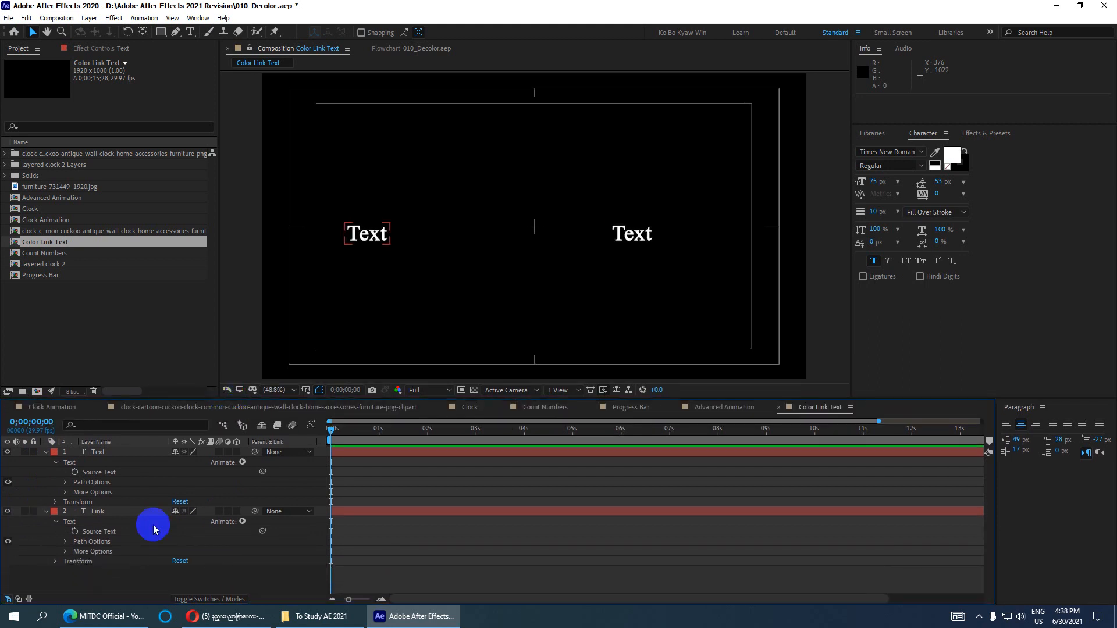
pyautogui.click(102, 516)
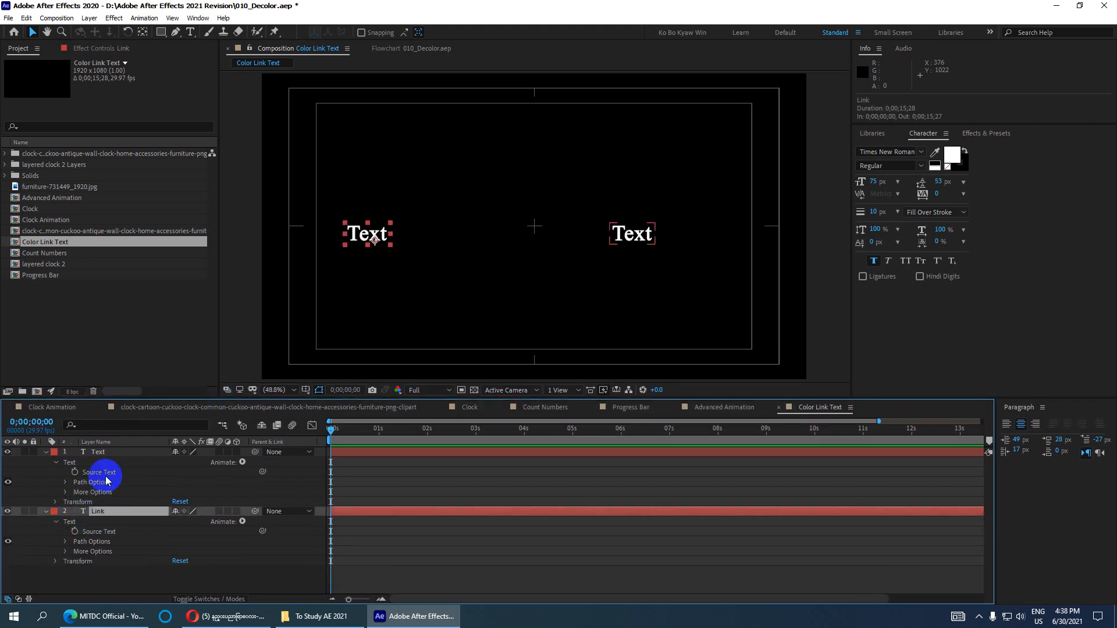
pyautogui.click(96, 452)
pyautogui.press('Return')
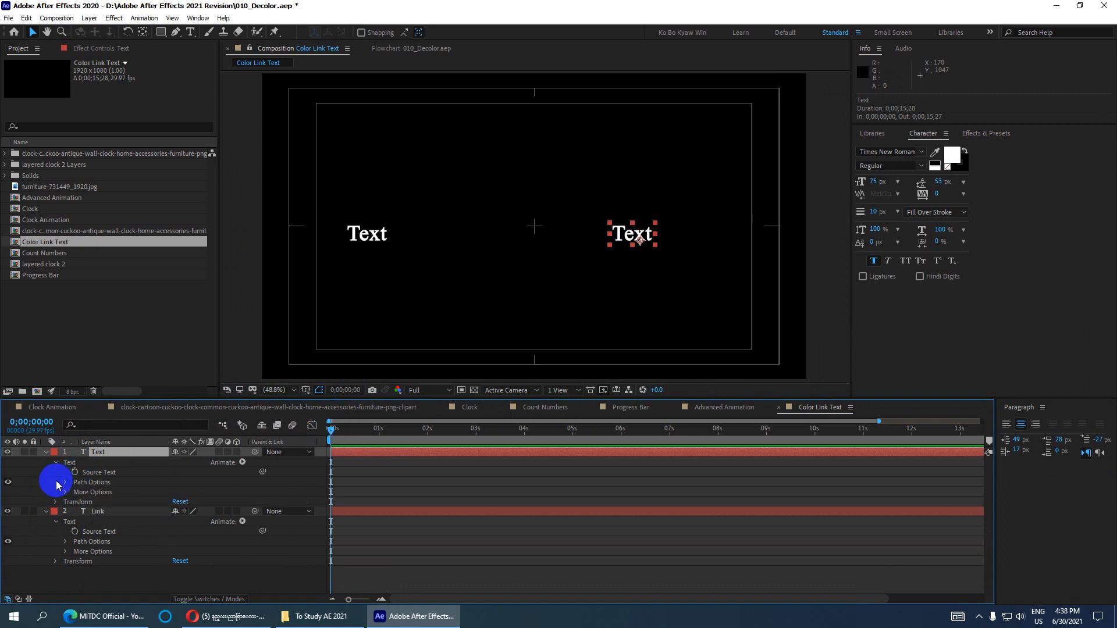
pyautogui.keyDown('alt'); pyautogui.click(75, 472); pyautogui.keyUp('alt')
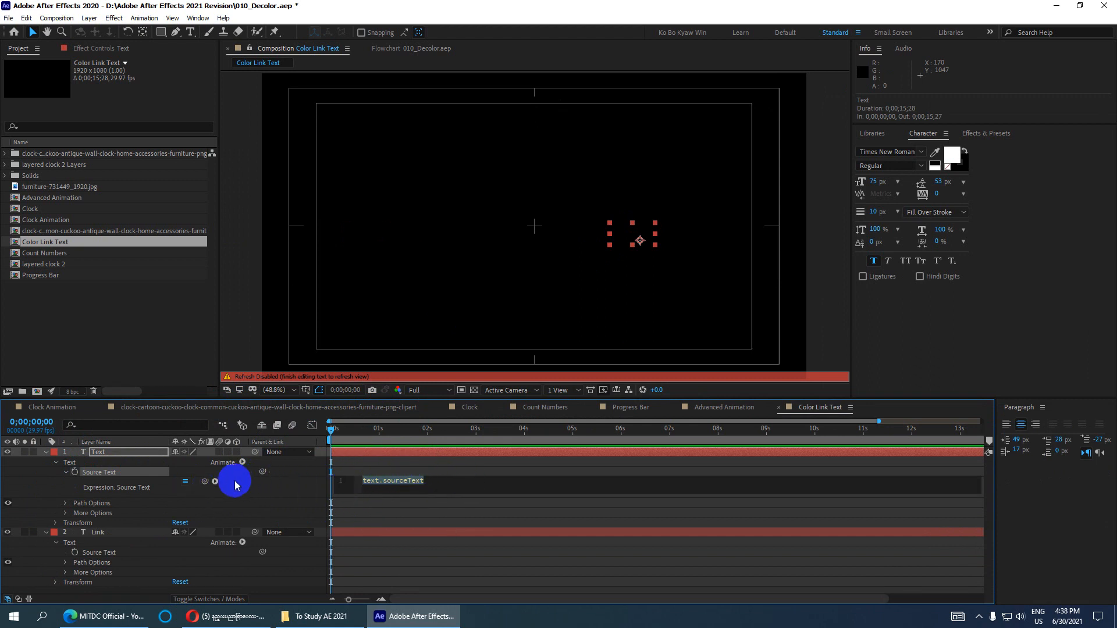
pyautogui.moveTo(205, 483); pyautogui.dragTo(106, 559)
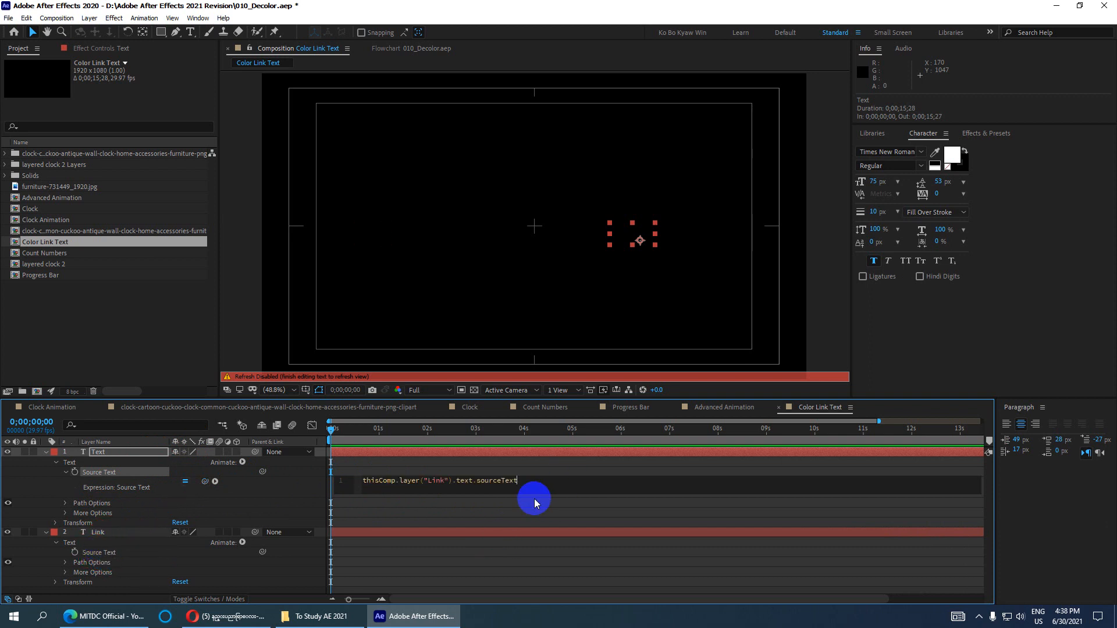
pyautogui.click(561, 511)
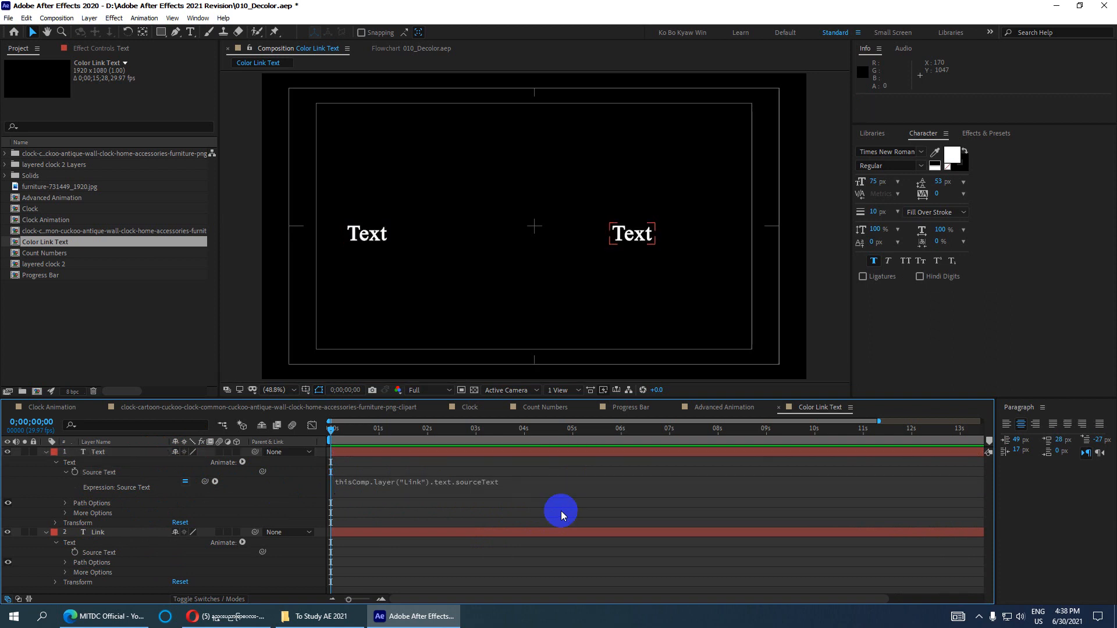
# - Change the Link layer's text to 'MITDC'
pyautogui.click(46, 452)
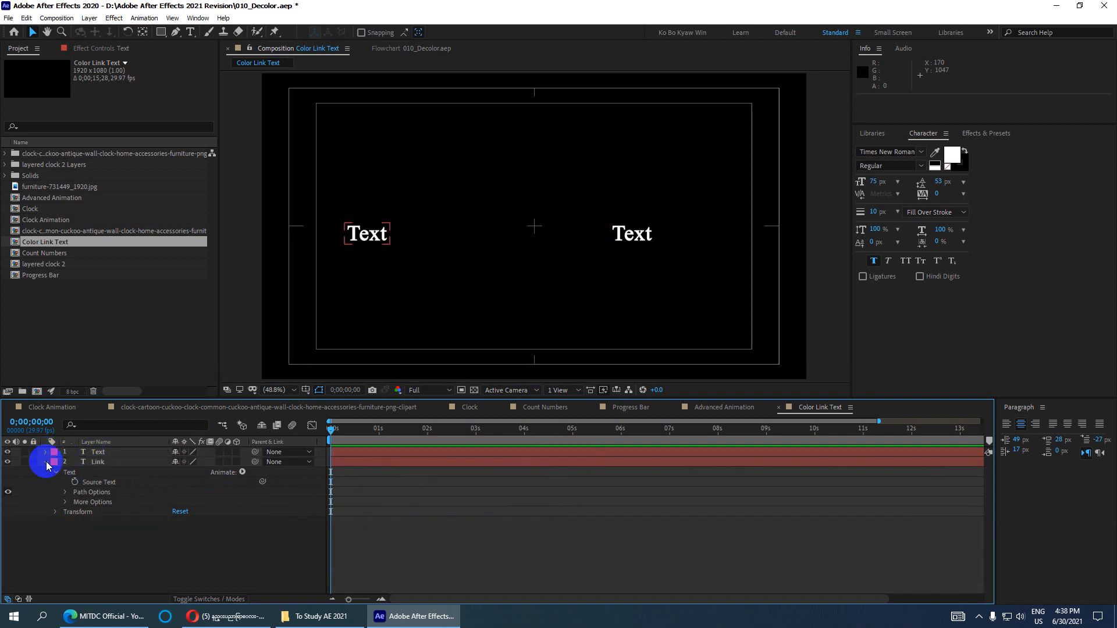
pyautogui.click(46, 463)
pyautogui.click(97, 462)
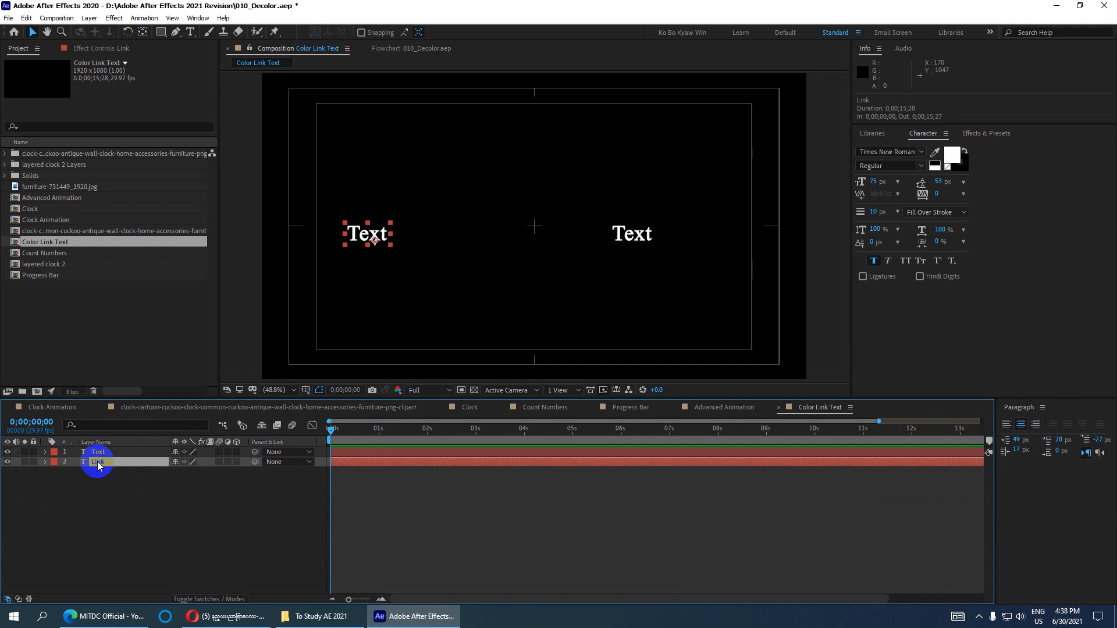
pyautogui.doubleClick(97, 462)
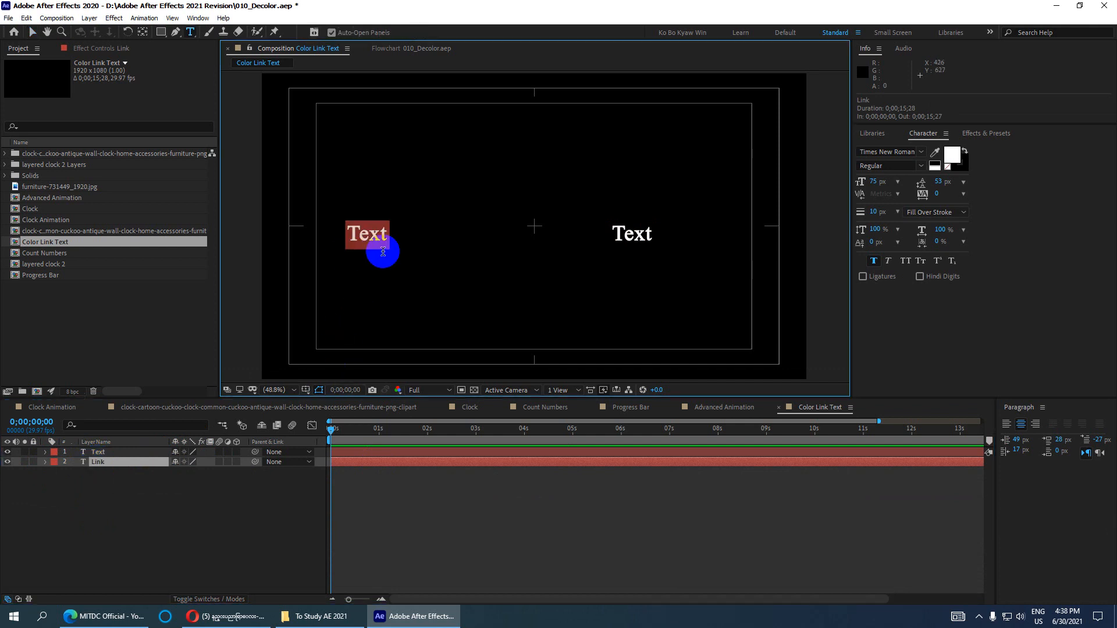
pyautogui.write('MITDC')
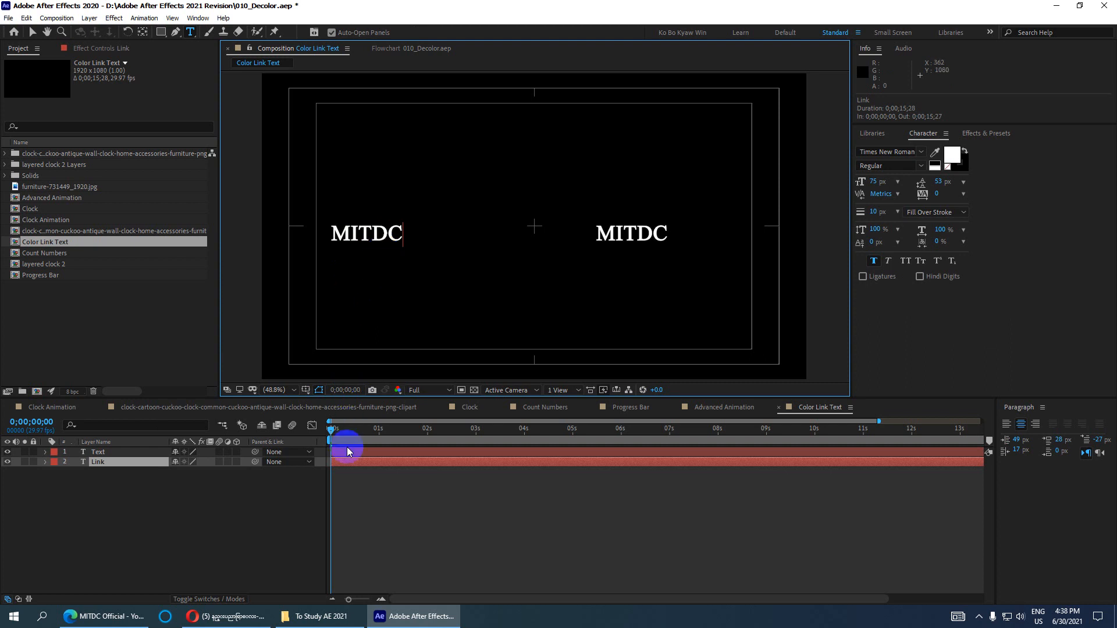
pyautogui.click(347, 503)
pyautogui.moveTo(330, 429)
pyautogui.mouseDown()
pyautogui.moveTo(394, 458)
pyautogui.moveTo(720, 456)
pyautogui.moveTo(327, 412)
pyautogui.mouseUp()
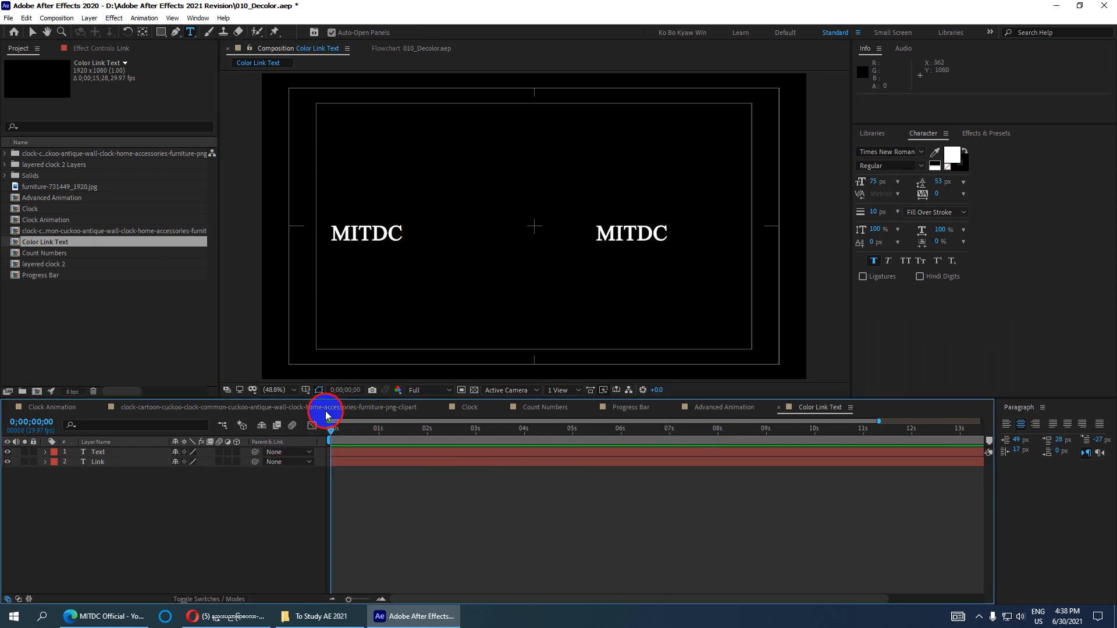
# - Move the left MITDC to the bottom-left and centre the right one, adjusting its anchor point
pyautogui.click(32, 32)
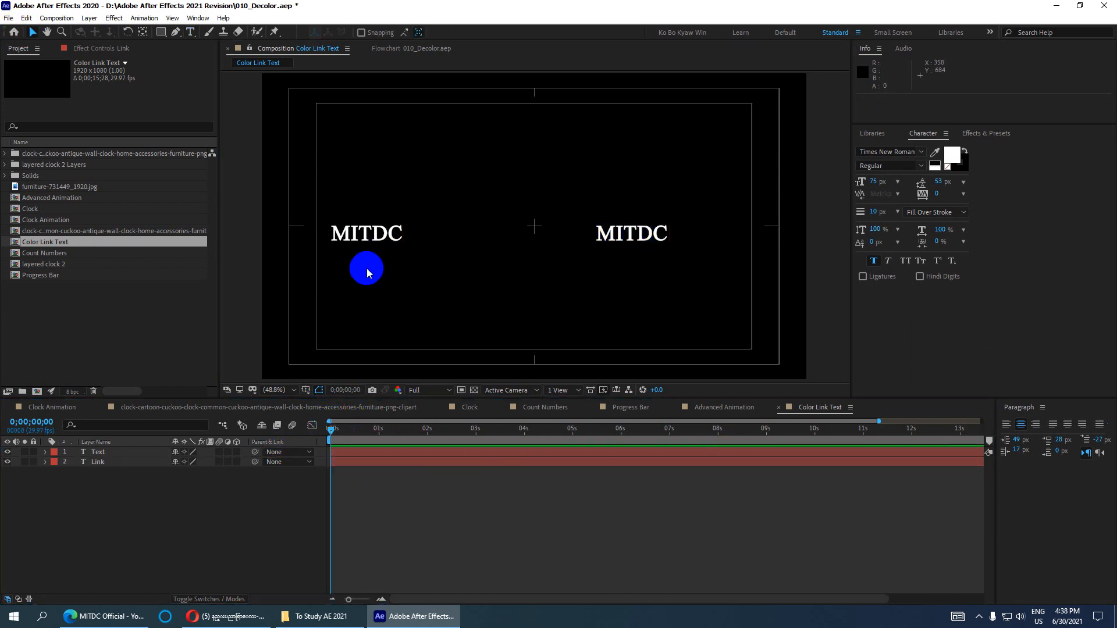
pyautogui.click(356, 237)
pyautogui.moveTo(356, 236); pyautogui.dragTo(350, 338)
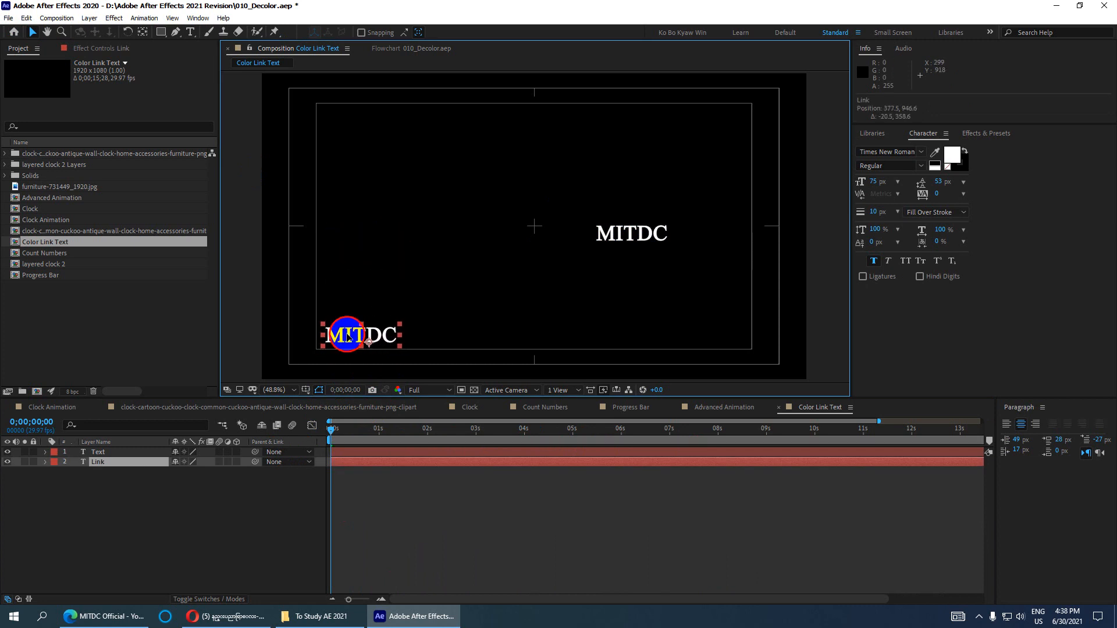
pyautogui.moveTo(653, 243); pyautogui.dragTo(538, 226)
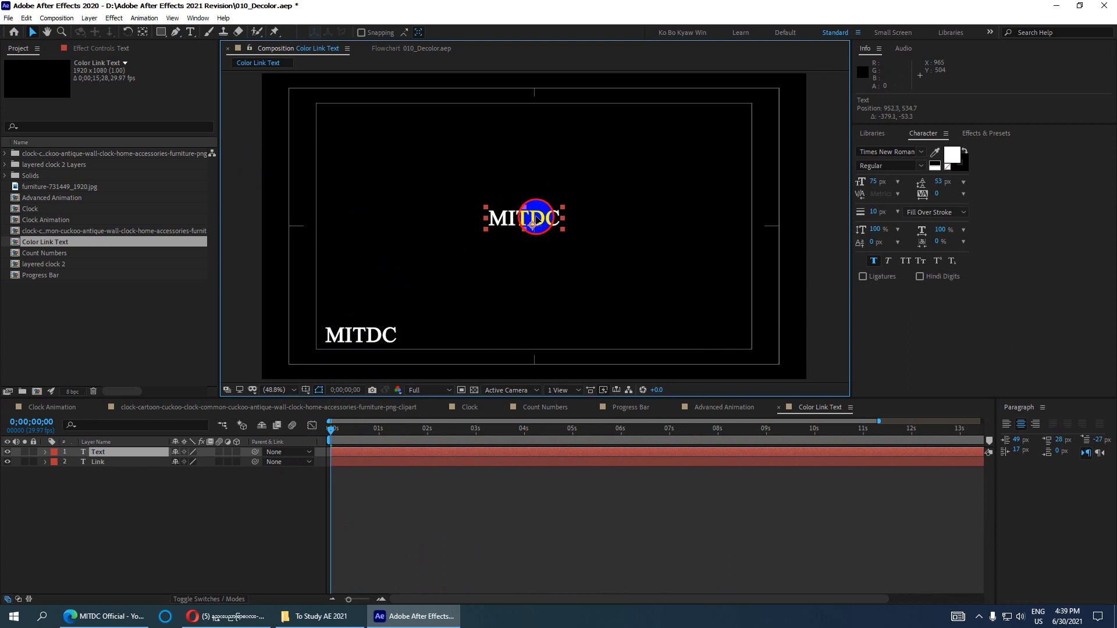
pyautogui.scroll(1, 538, 226)
pyautogui.click(142, 32)
pyautogui.moveTo(525, 227); pyautogui.dragTo(556, 227)
pyautogui.click(32, 32)
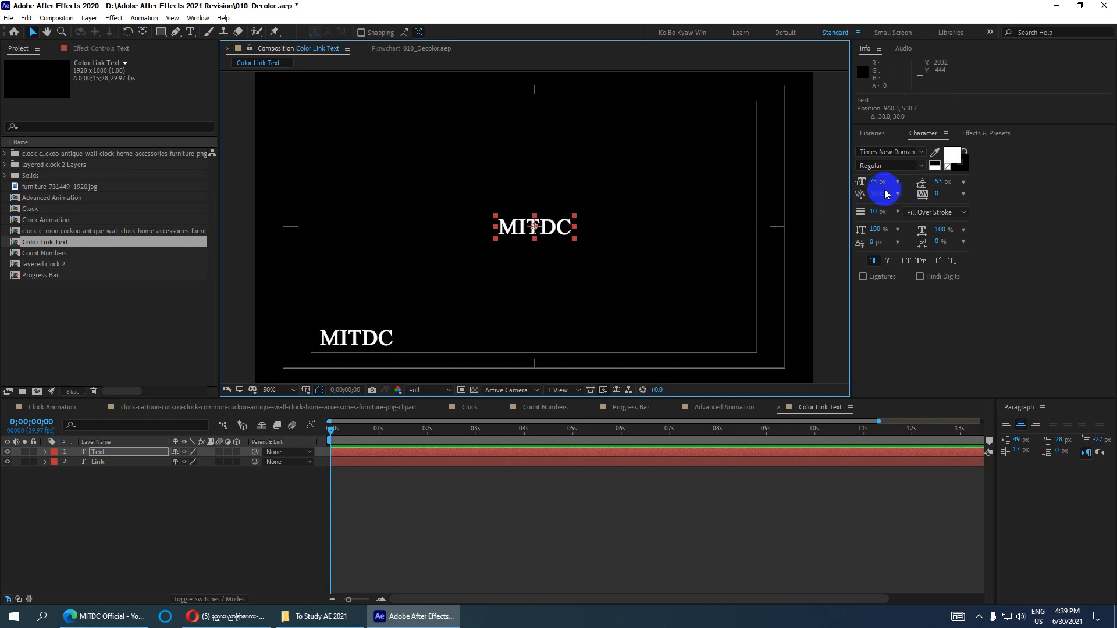
# - Enlarge the centred MITDC to 234 px, remove Faux Bold, and save
pyautogui.moveTo(875, 182)
pyautogui.mouseDown()
pyautogui.moveTo(1014, 190)
pyautogui.moveTo(870, 173)
pyautogui.mouseUp()
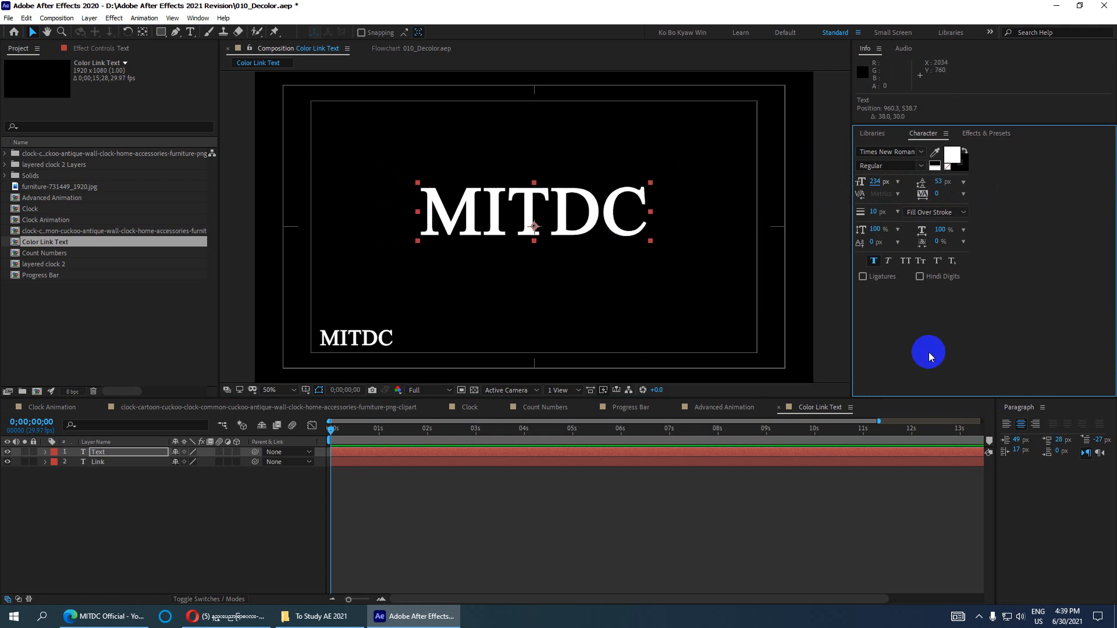
pyautogui.click(873, 262)
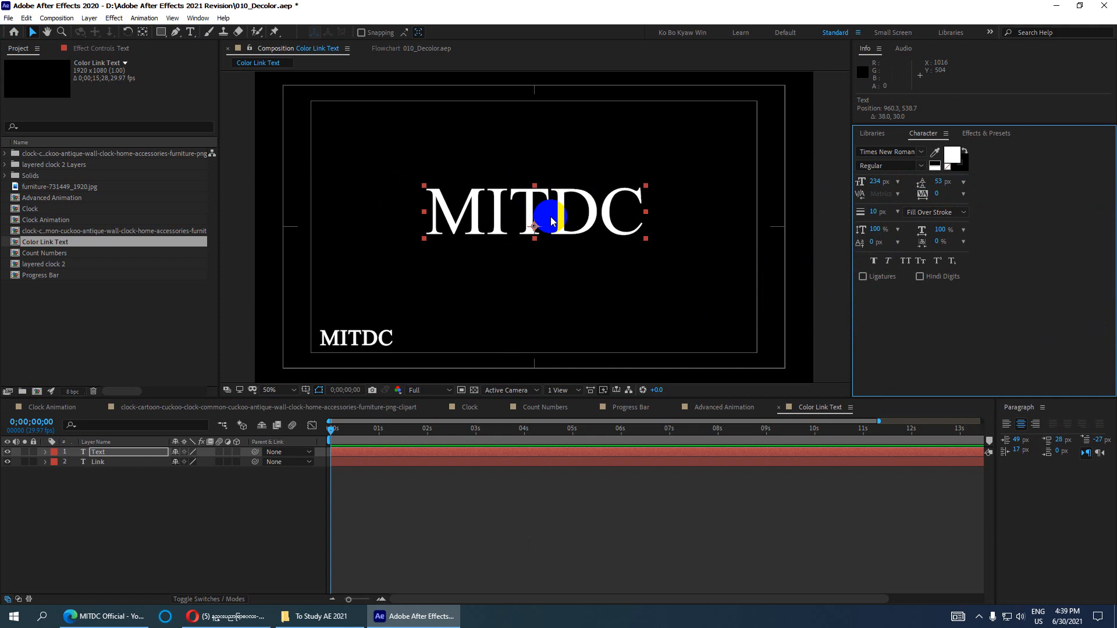
pyautogui.hotkey('ctrl', 's')
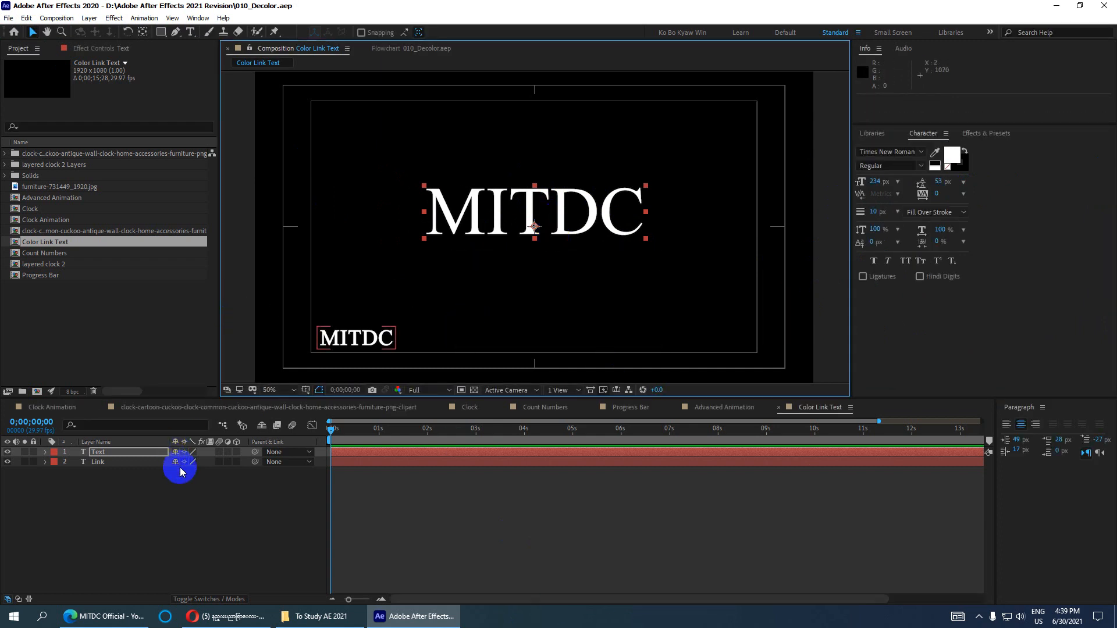
pyautogui.click(115, 453)
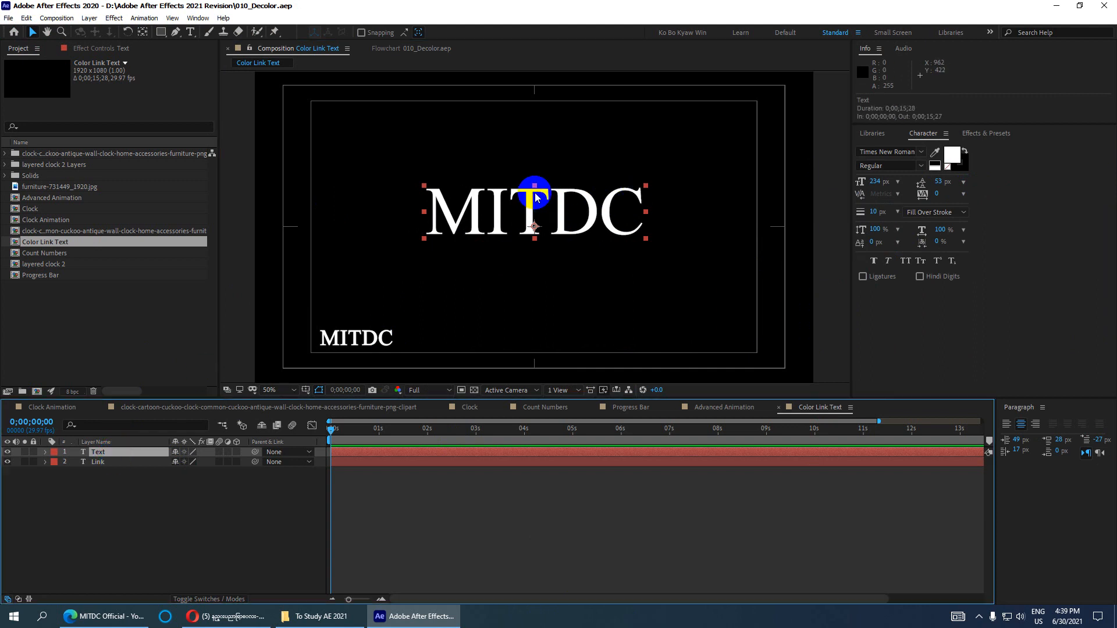
pyautogui.scroll(1, 515, 216)
pyautogui.scroll(-1, 514, 220)
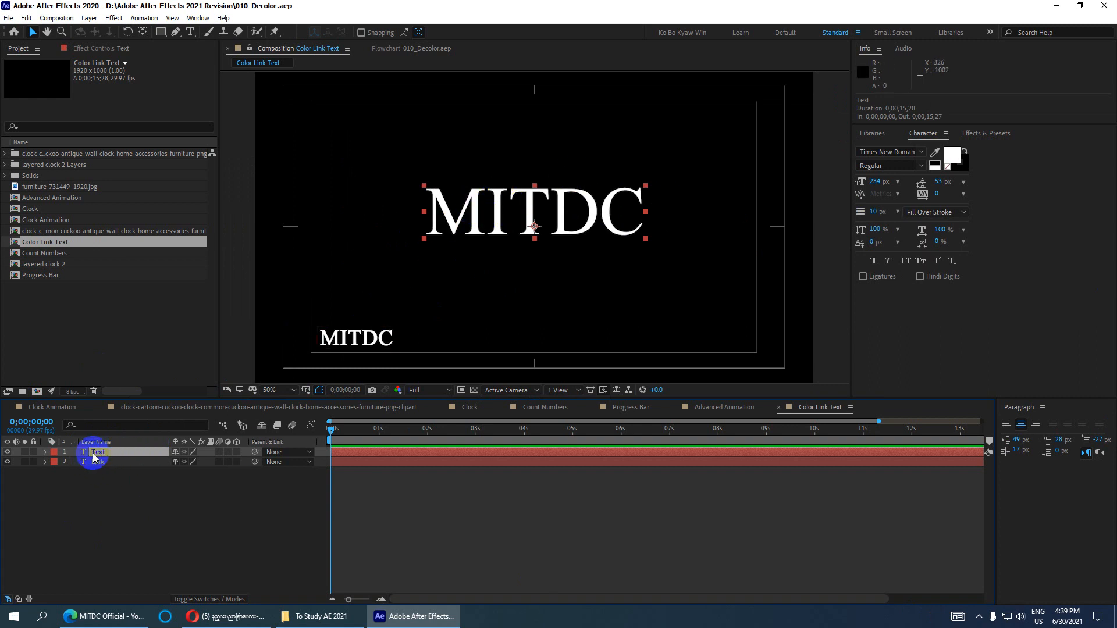
# - Duplicate the text into Text 2, offset it slightly, and colour it blue
pyautogui.click(27, 18)
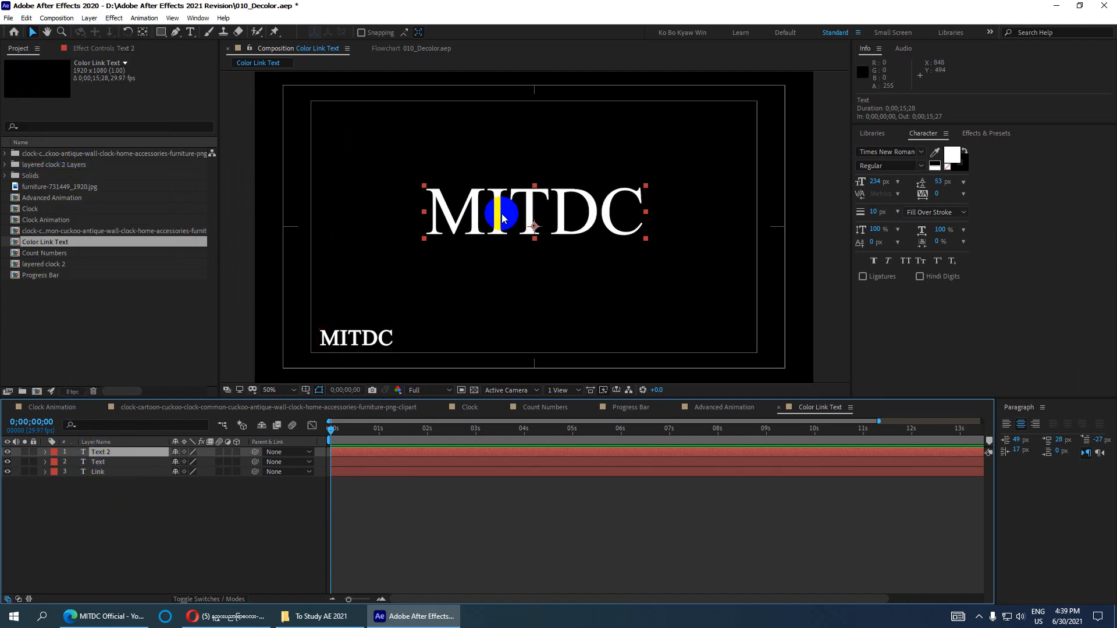
pyautogui.moveTo(497, 205); pyautogui.dragTo(501, 203)
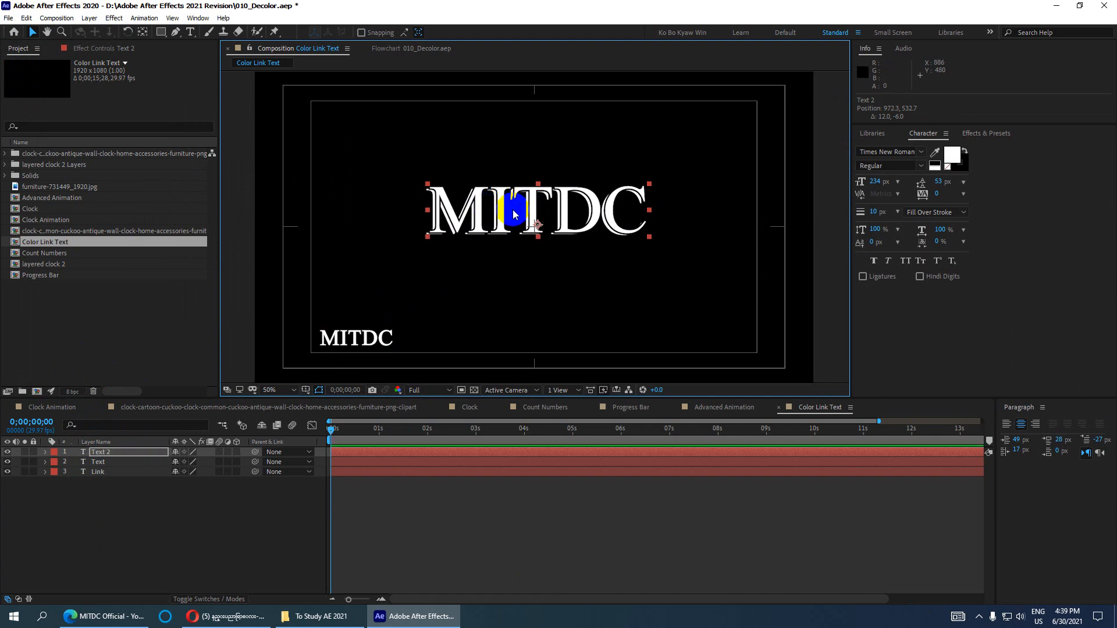
pyautogui.click(952, 154)
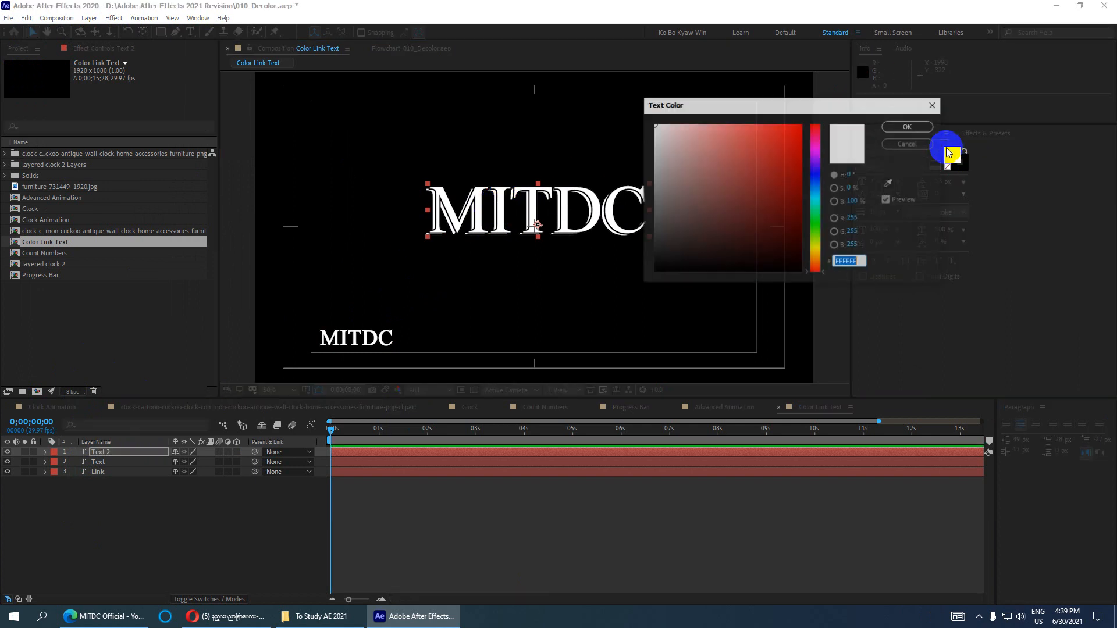
pyautogui.click(815, 171)
pyautogui.click(907, 126)
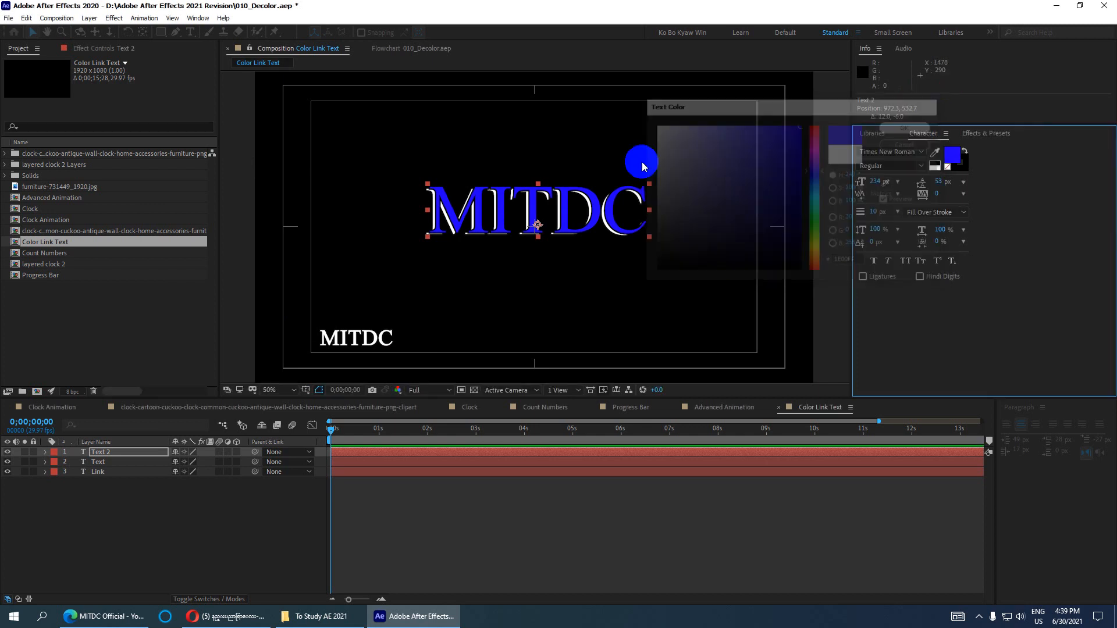
# - Duplicate Text 2 into Text 3, offset it up-right, and colour it pink
pyautogui.click(100, 452)
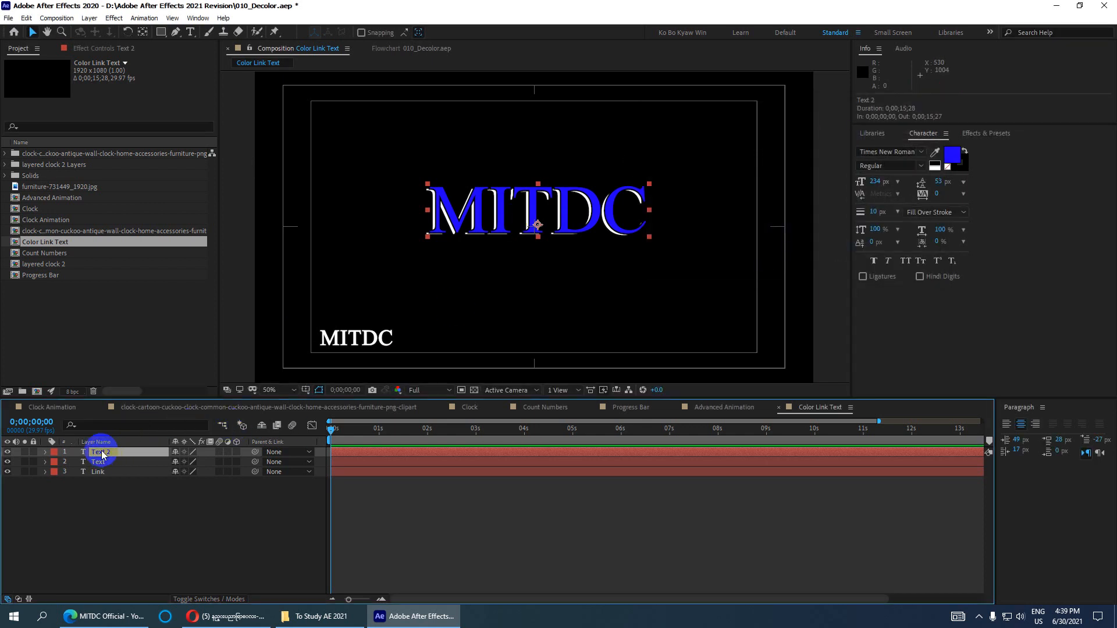
pyautogui.click(26, 18)
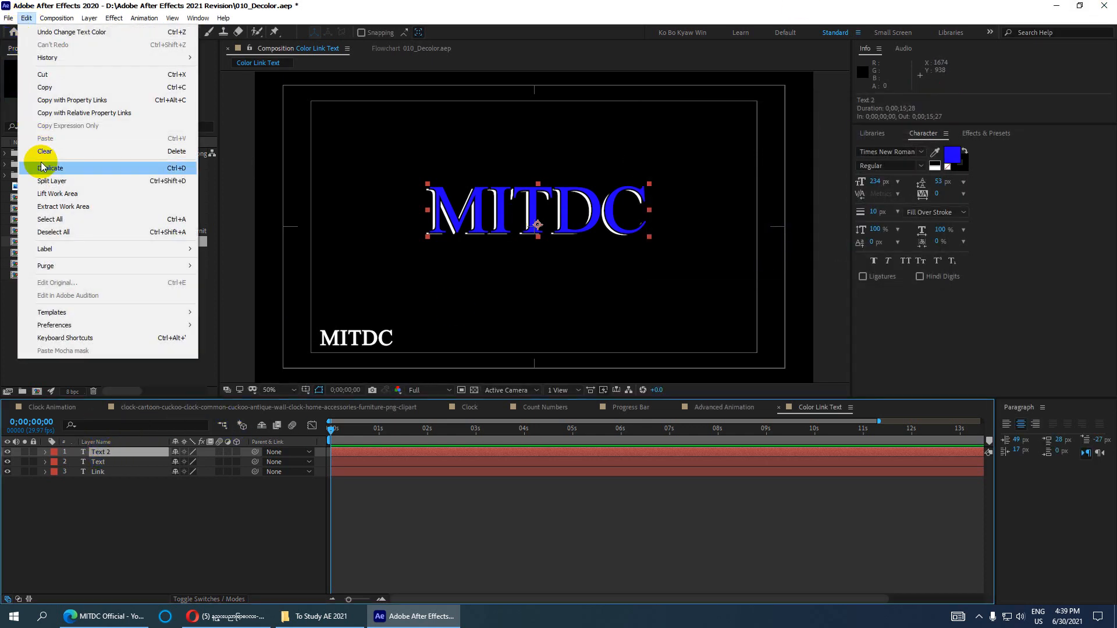
pyautogui.click(146, 169)
pyautogui.moveTo(564, 202); pyautogui.dragTo(567, 199)
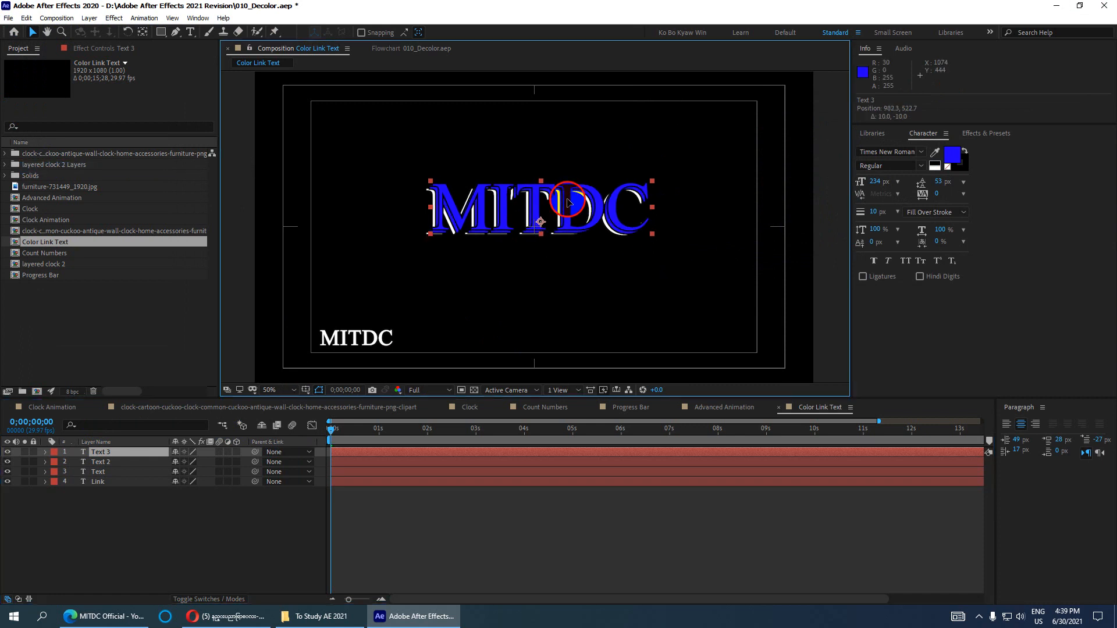
pyautogui.click(952, 154)
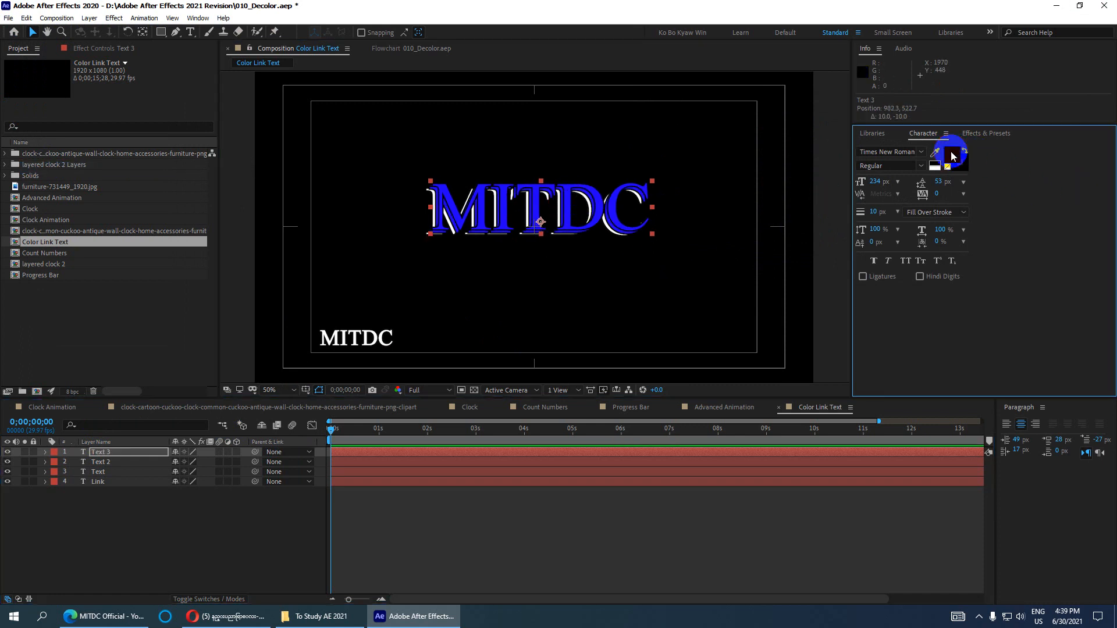
pyautogui.moveTo(746, 170); pyautogui.dragTo(504, 97)
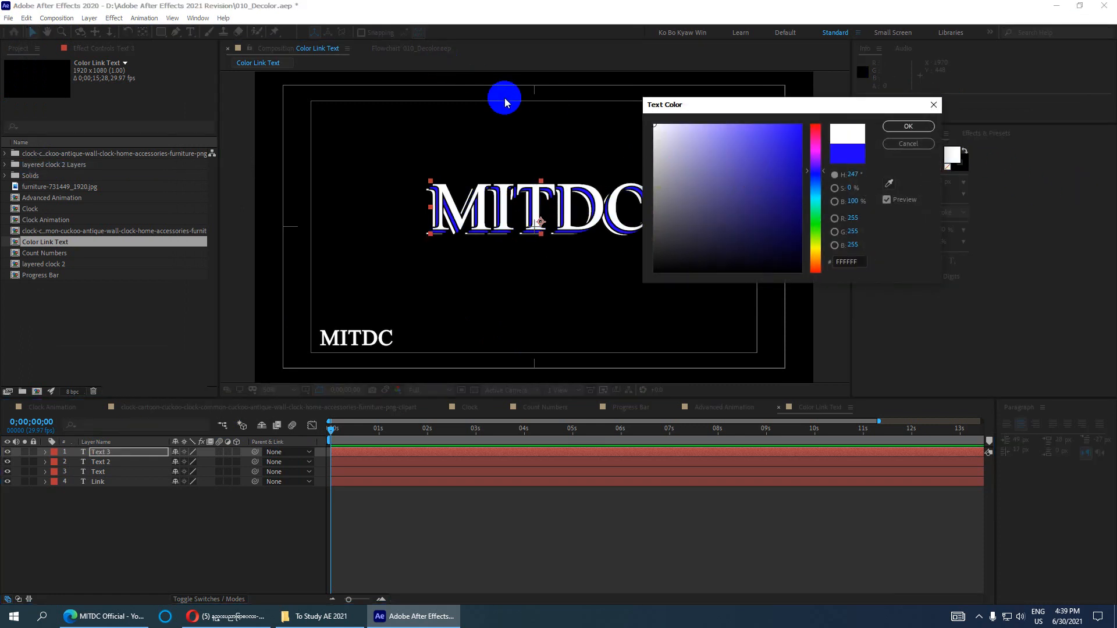
pyautogui.click(816, 136)
pyautogui.click(790, 138)
pyautogui.click(908, 126)
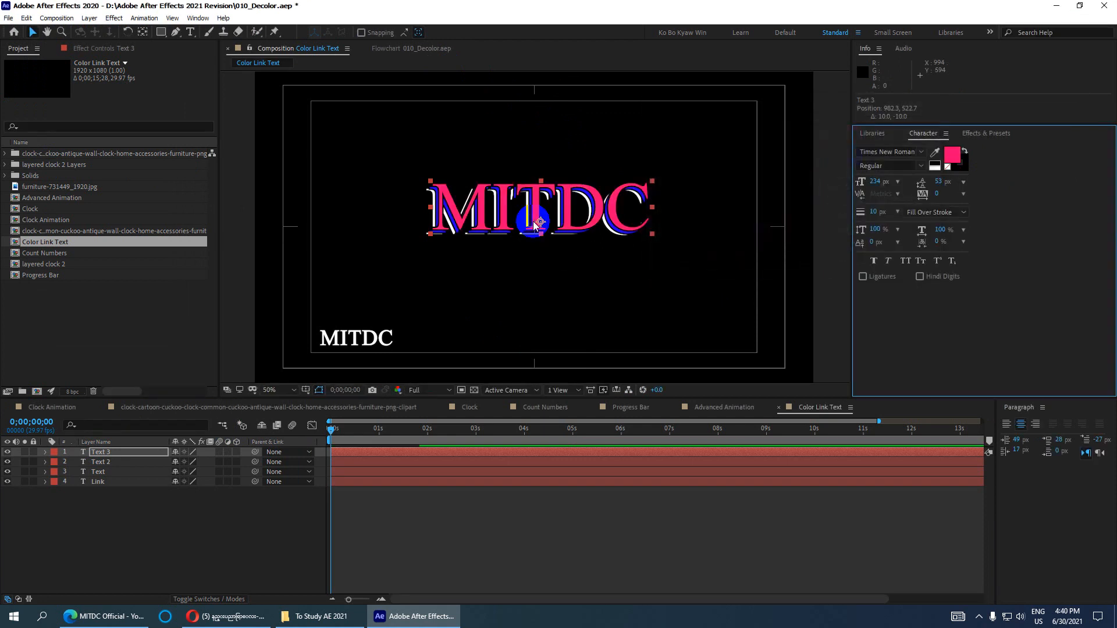
# - Duplicate Text 3 into Text 4, nudge it up-right, and change its fill to orange
pyautogui.click(109, 454)
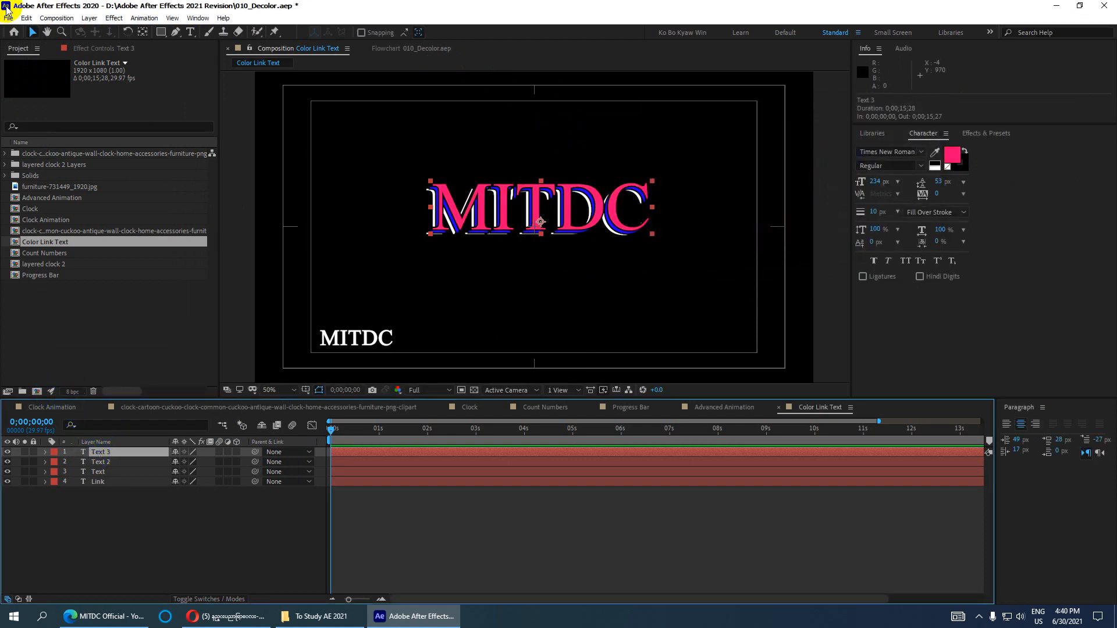
pyautogui.click(26, 18)
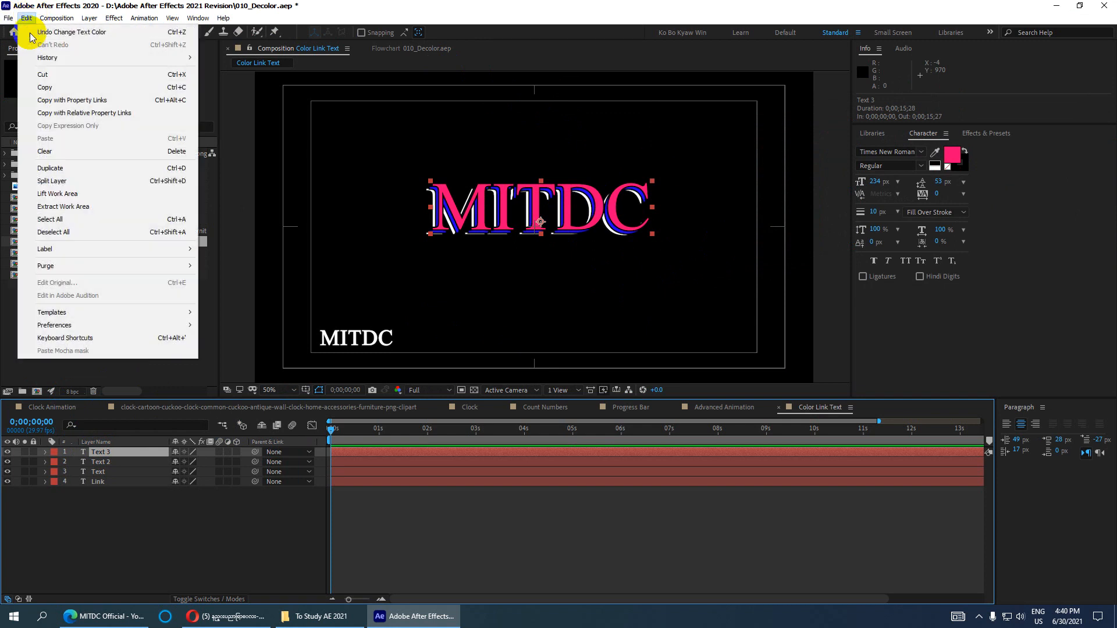
pyautogui.click(44, 155)
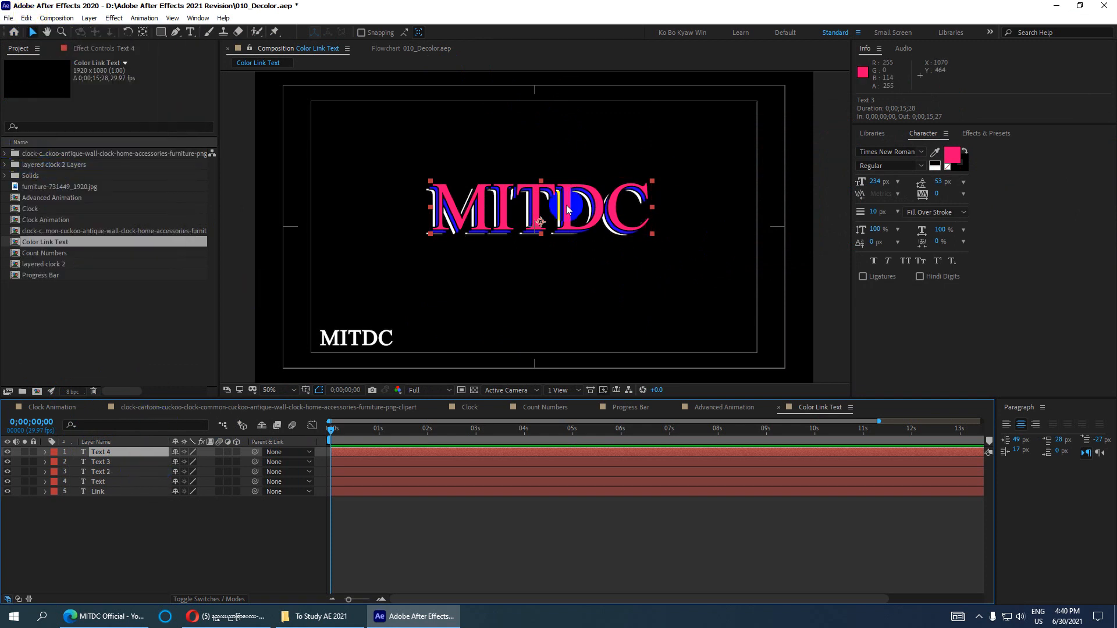
pyautogui.click(536, 192)
pyautogui.moveTo(535, 190); pyautogui.dragTo(537, 189)
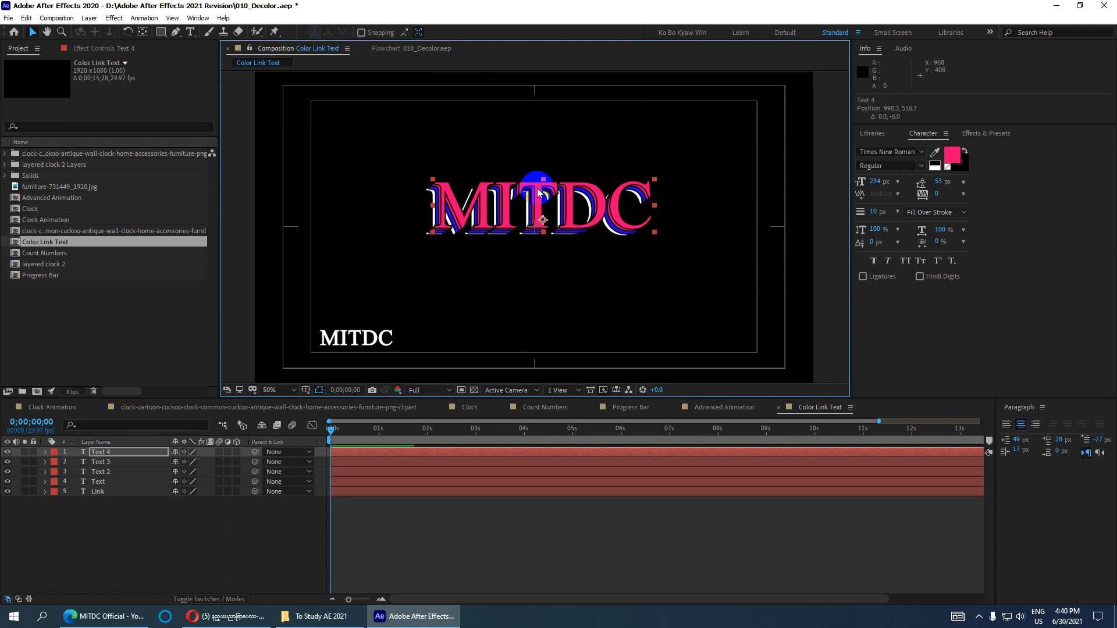
pyautogui.click(949, 155)
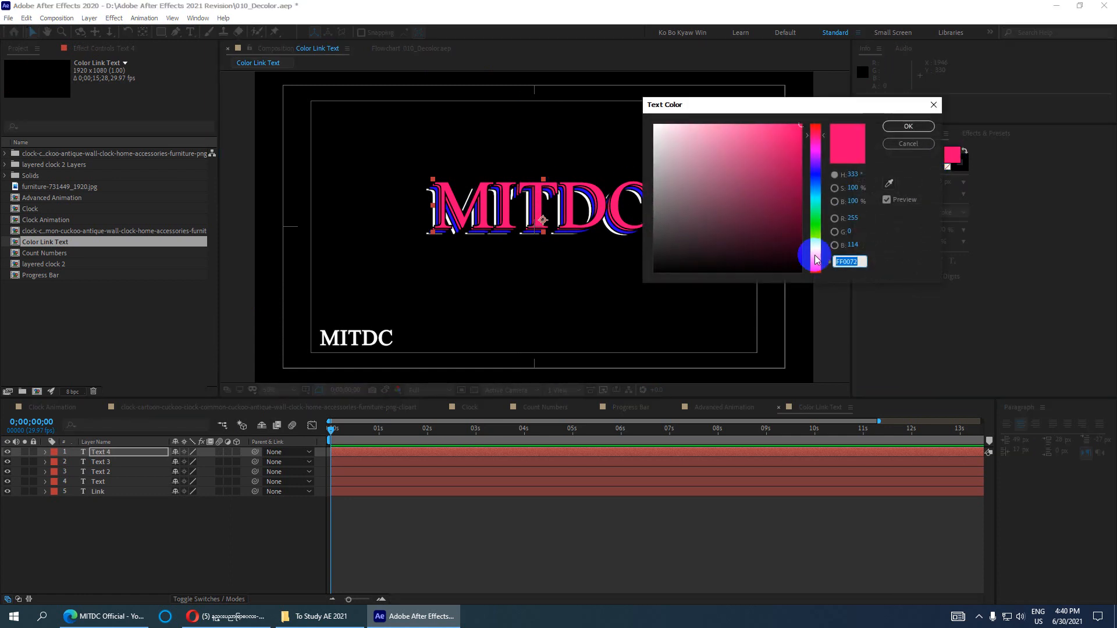
pyautogui.click(817, 260)
pyautogui.click(908, 126)
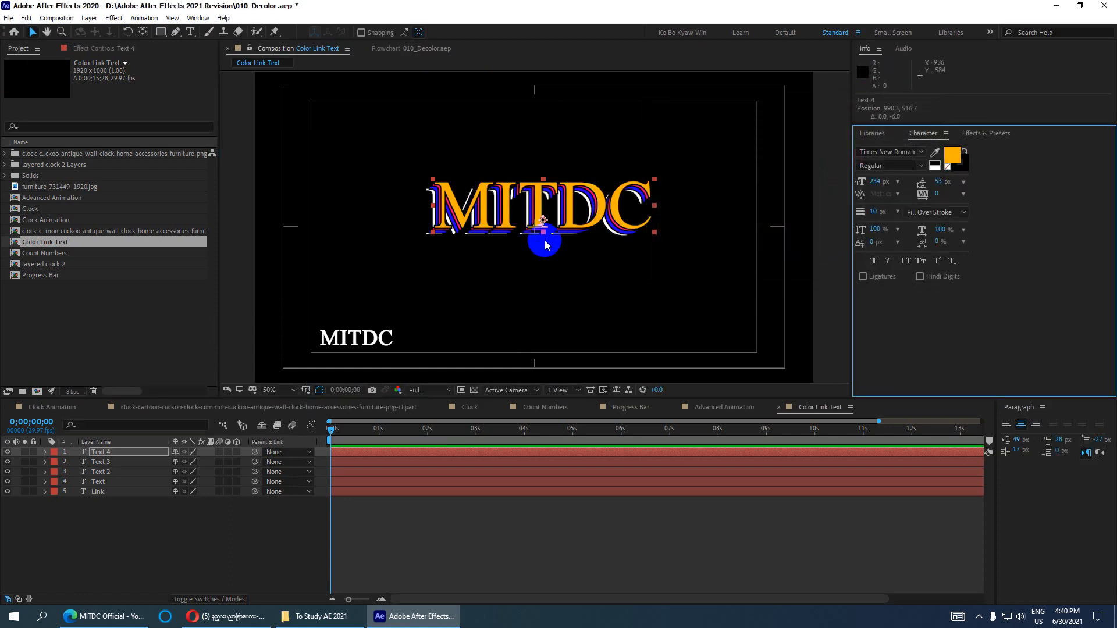
# - Check the stacked text layers at 100% and 50% zoom, then save the project
pyautogui.click(112, 453)
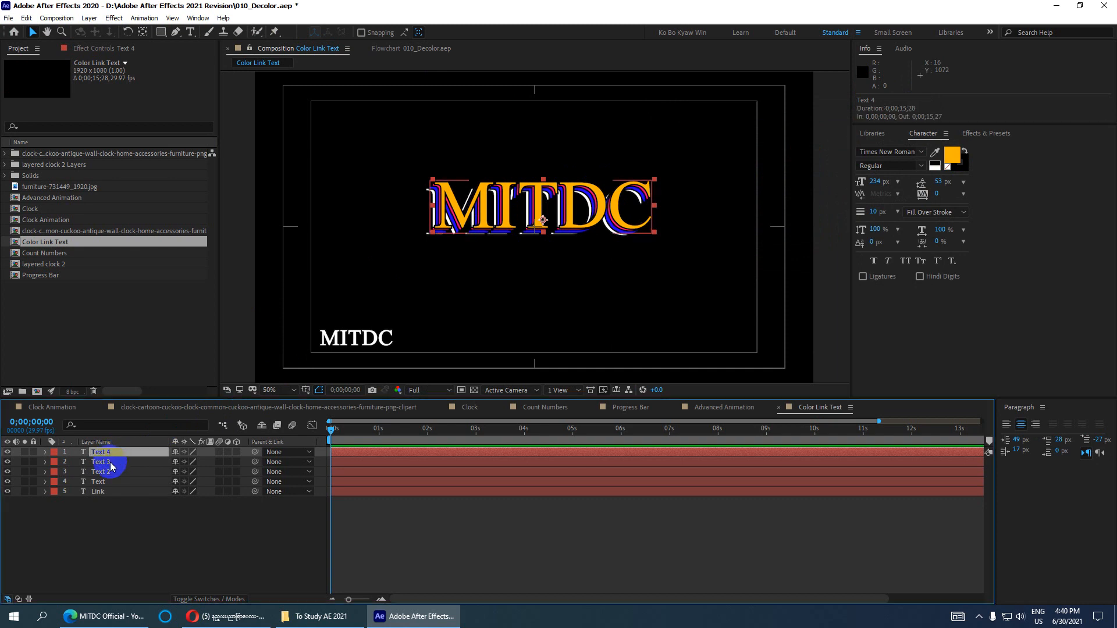
pyautogui.click(111, 464)
pyautogui.click(111, 473)
pyautogui.click(111, 482)
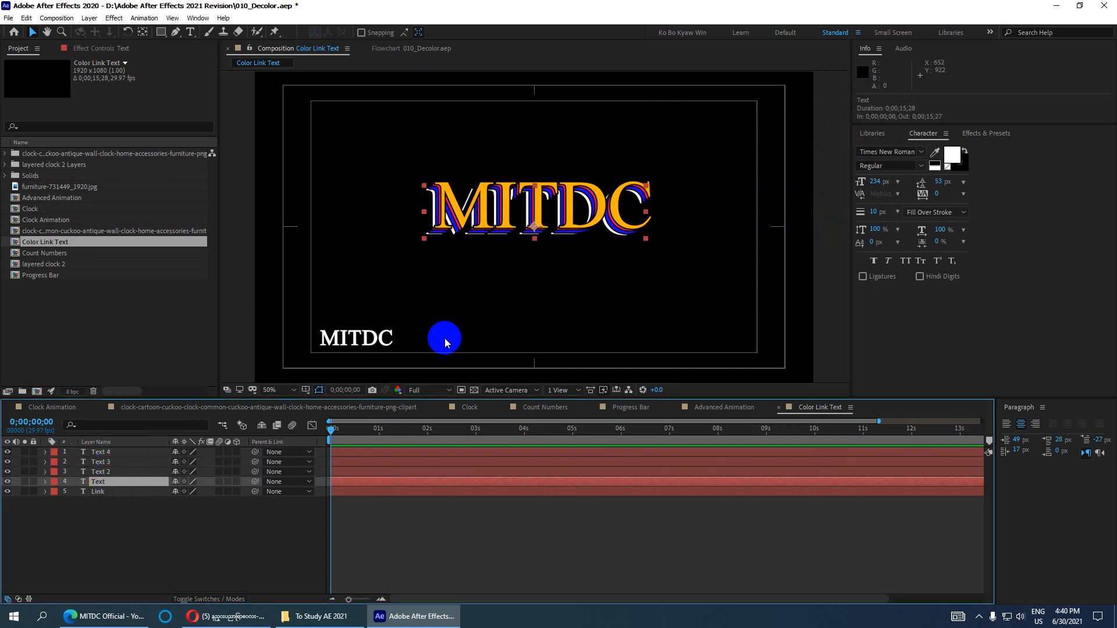
pyautogui.press('/')
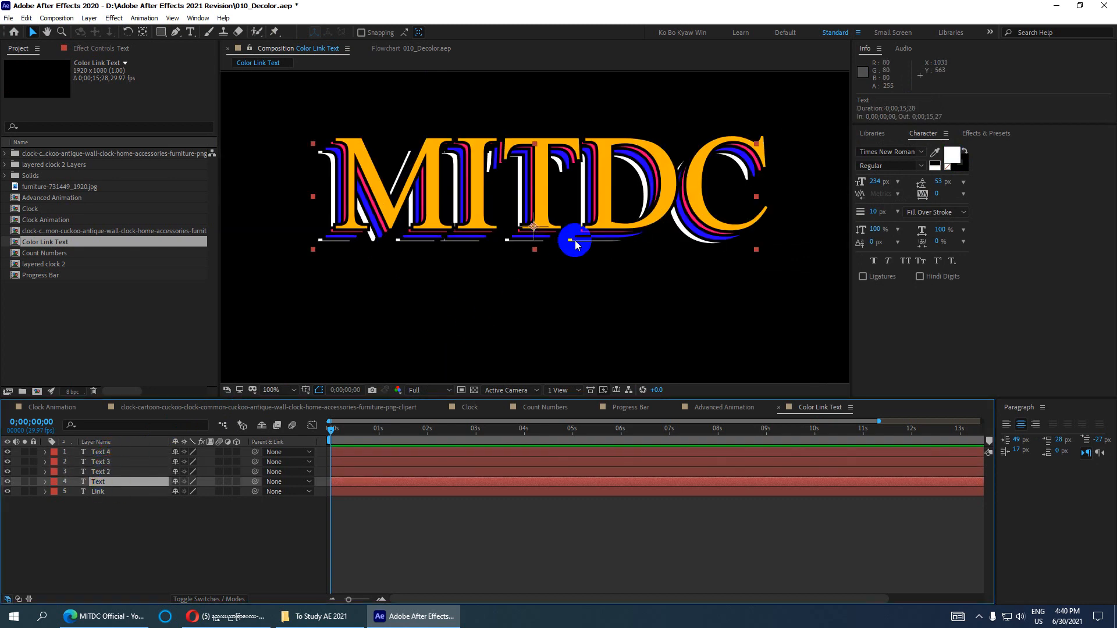
pyautogui.press(',')
pyautogui.press(',')
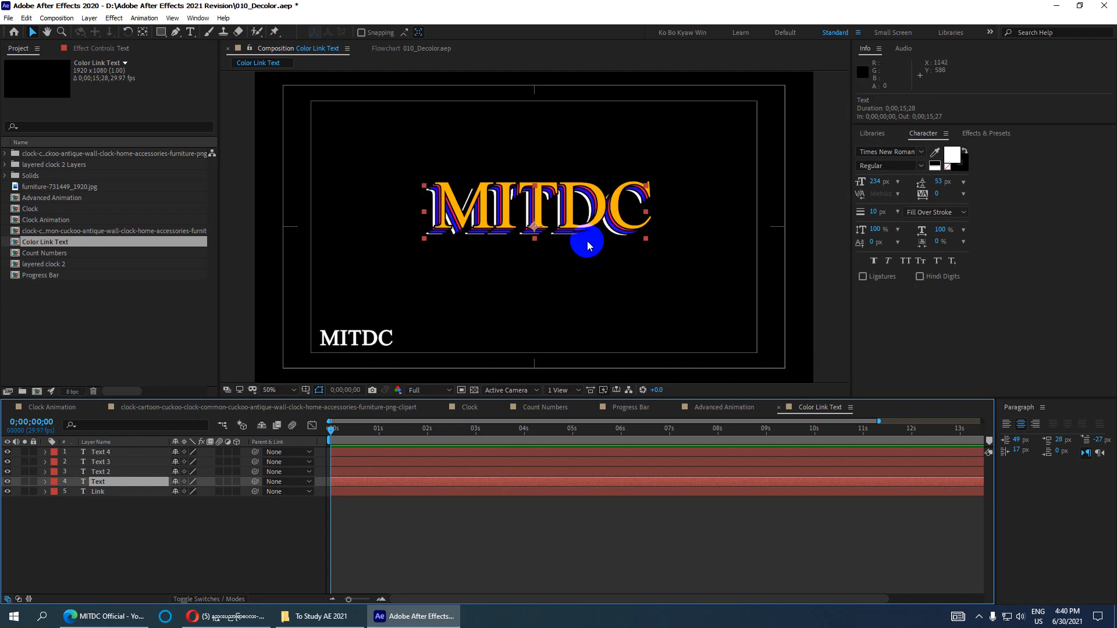
pyautogui.hotkey('ctrl', 's')
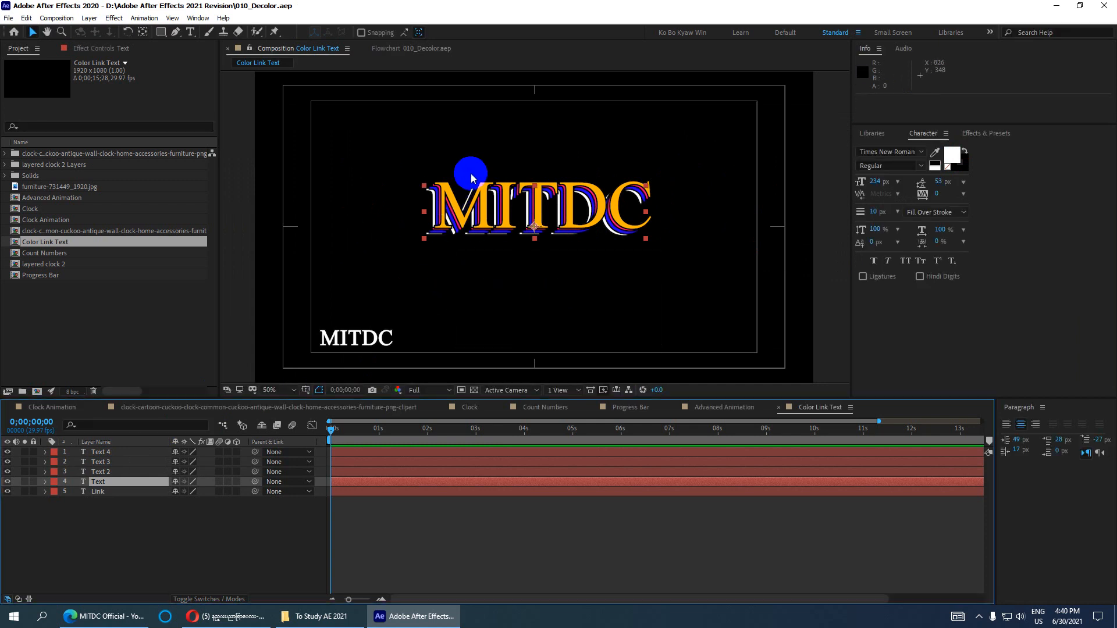
# - Mark Text 4 through Text as shy, hide shy layers, and move the time to about 4 seconds
pyautogui.click(101, 452)
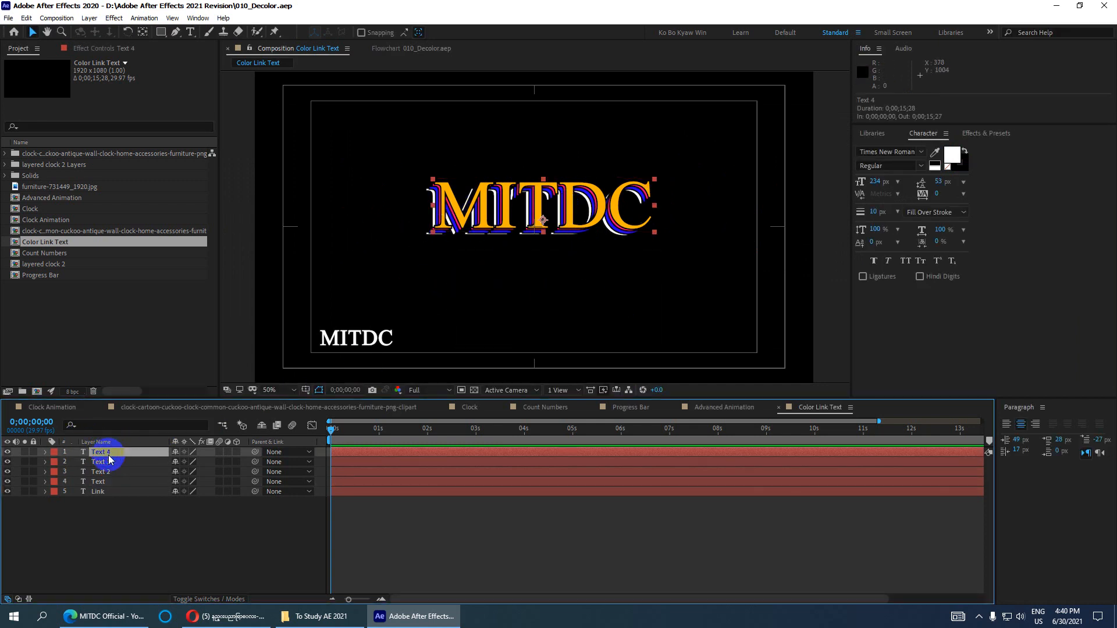
pyautogui.click(108, 483)
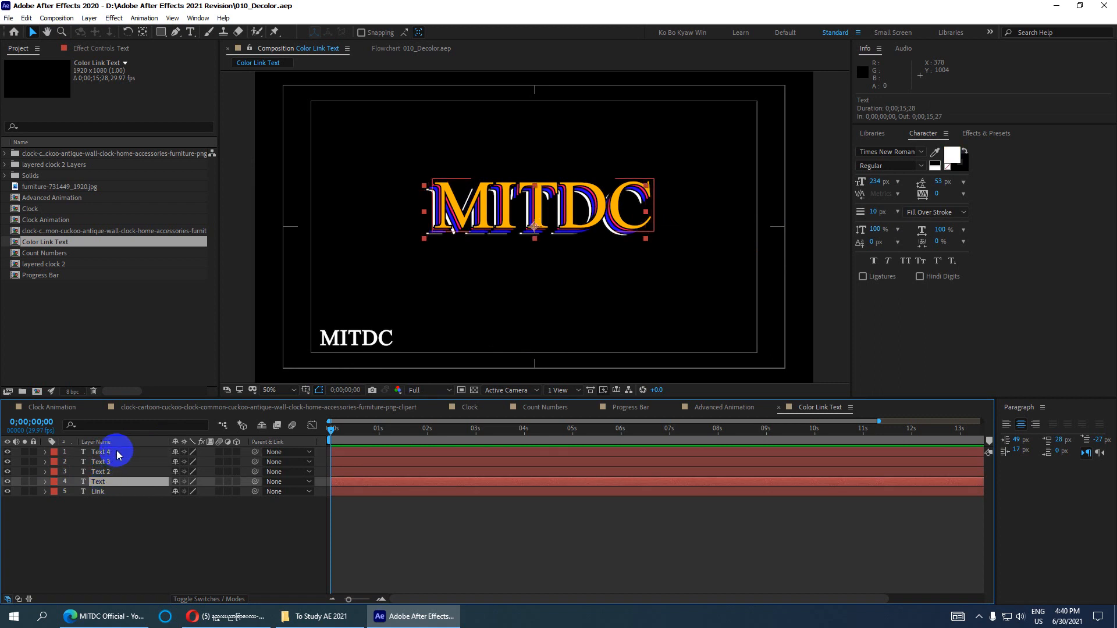
pyautogui.click(117, 454)
pyautogui.keyDown('shift'); pyautogui.click(108, 481); pyautogui.keyUp('shift')
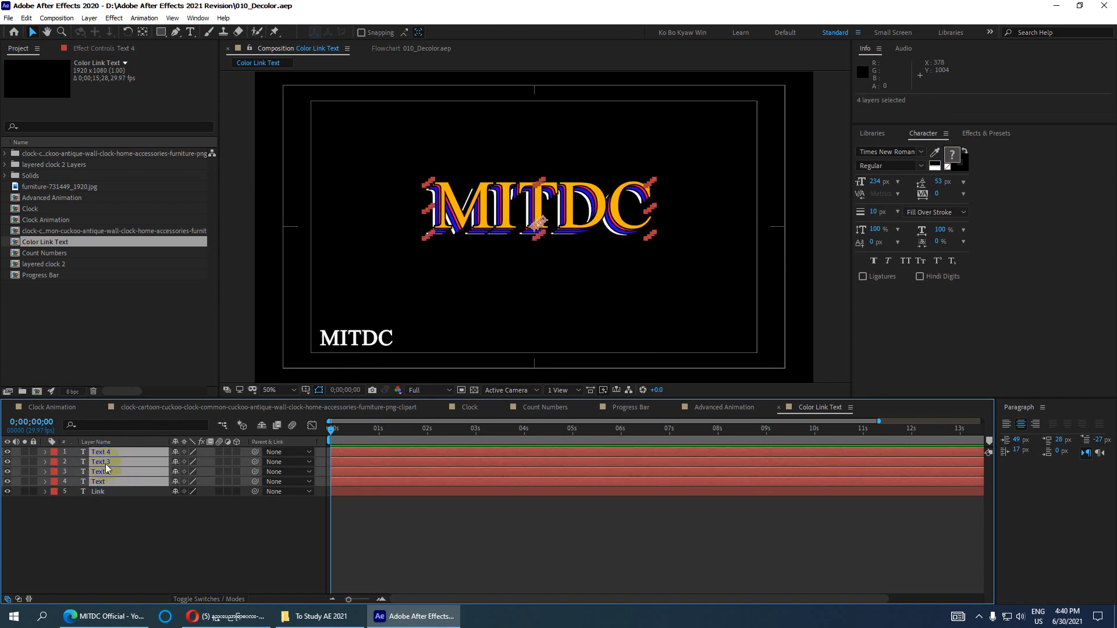
pyautogui.rightClick(90, 460)
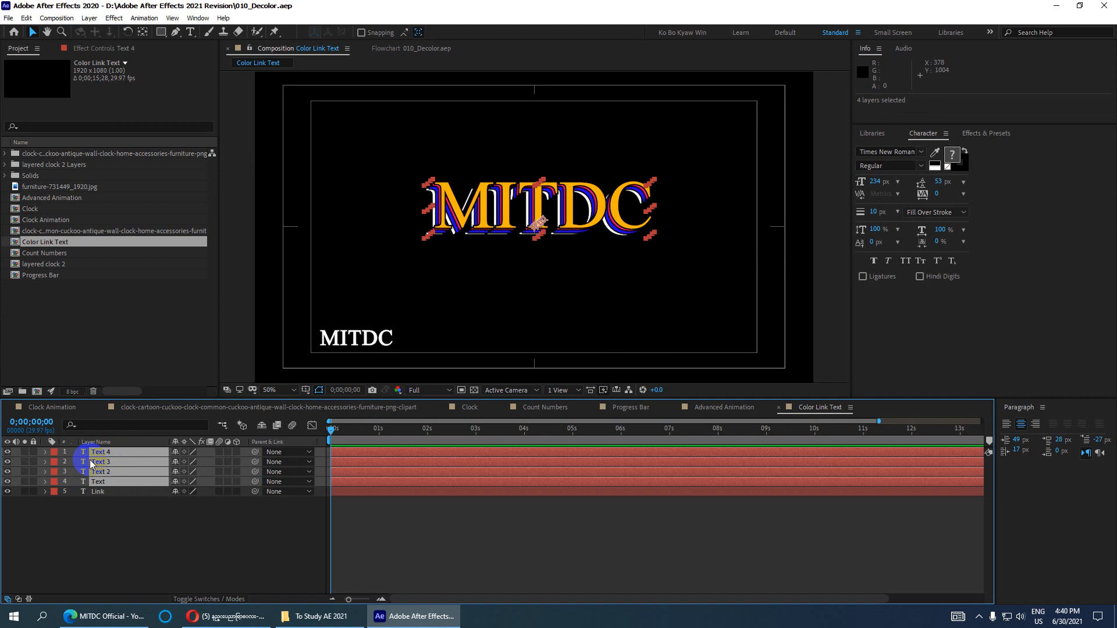
pyautogui.click(176, 453)
pyautogui.click(262, 429)
pyautogui.click(98, 454)
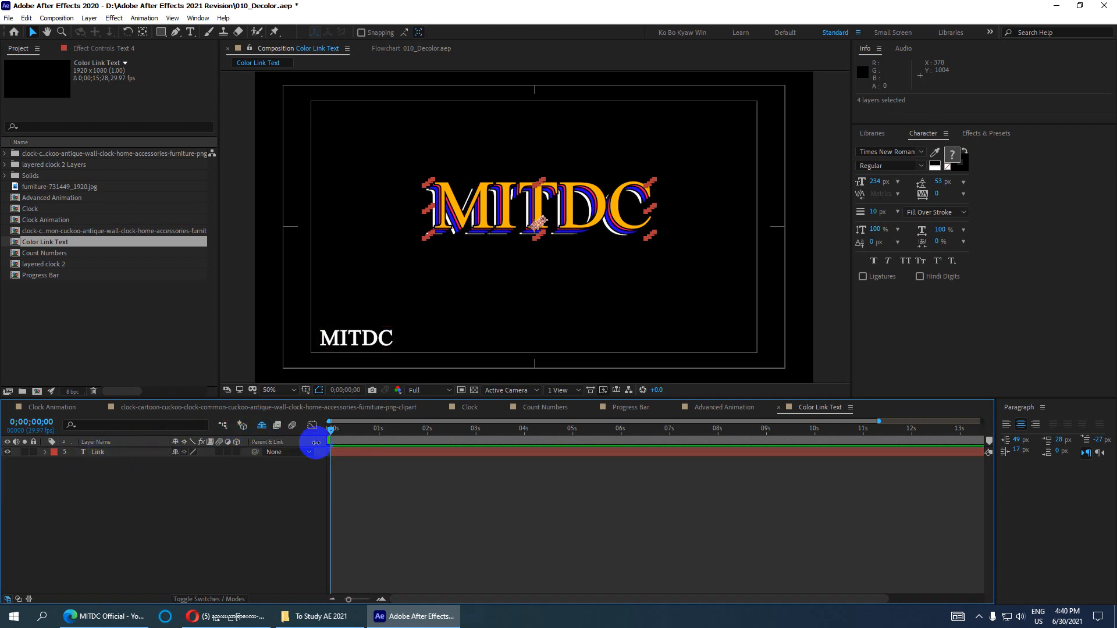
pyautogui.moveTo(331, 436); pyautogui.dragTo(556, 457)
# - Close the Paragraph panel, retype the Link text as a person's full name, hide Link, and save
pyautogui.click(1042, 409)
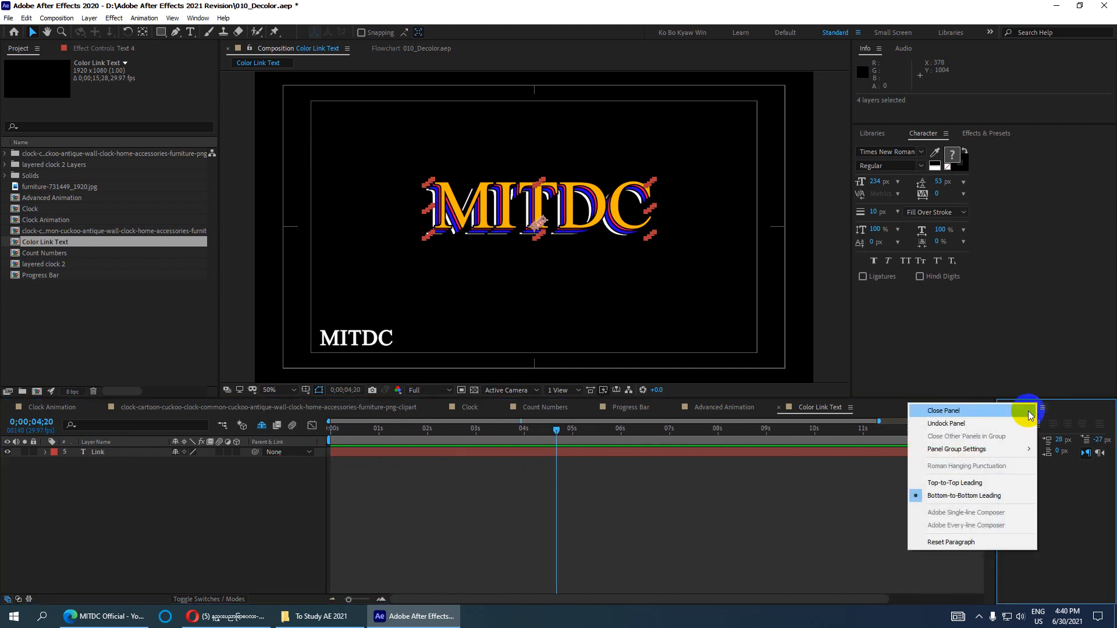
pyautogui.click(1048, 340)
pyautogui.click(93, 455)
pyautogui.click(92, 455)
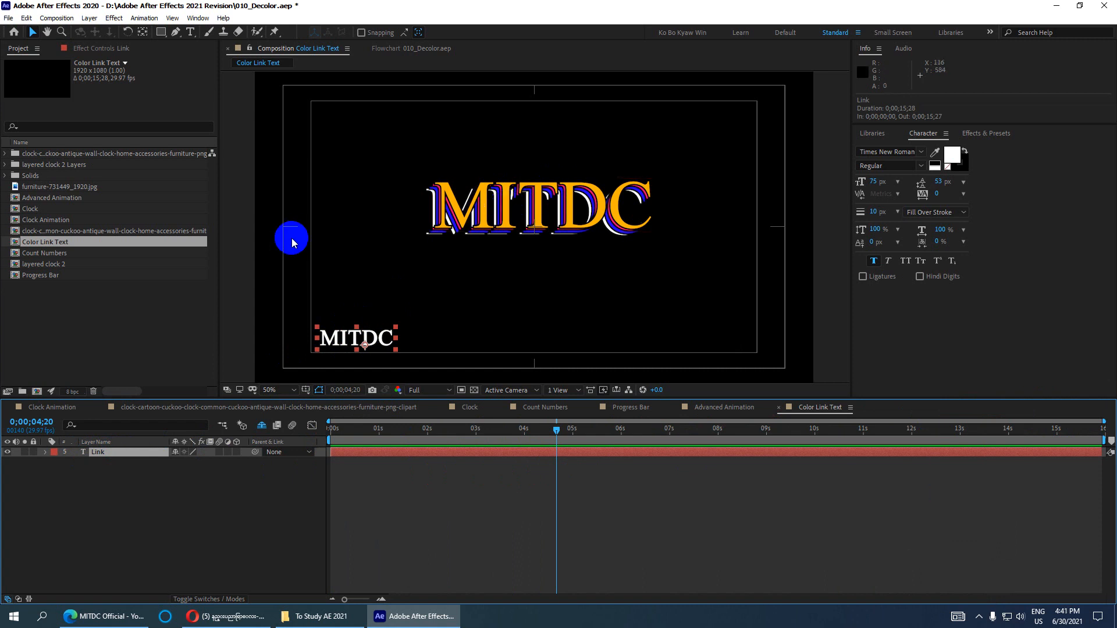
pyautogui.doubleClick(106, 454)
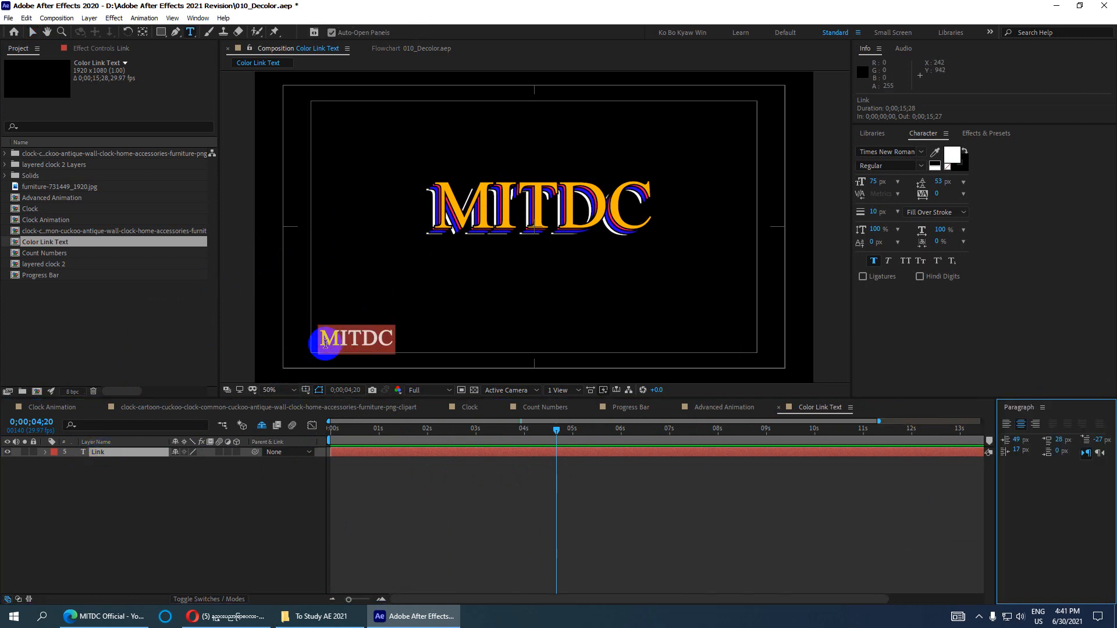
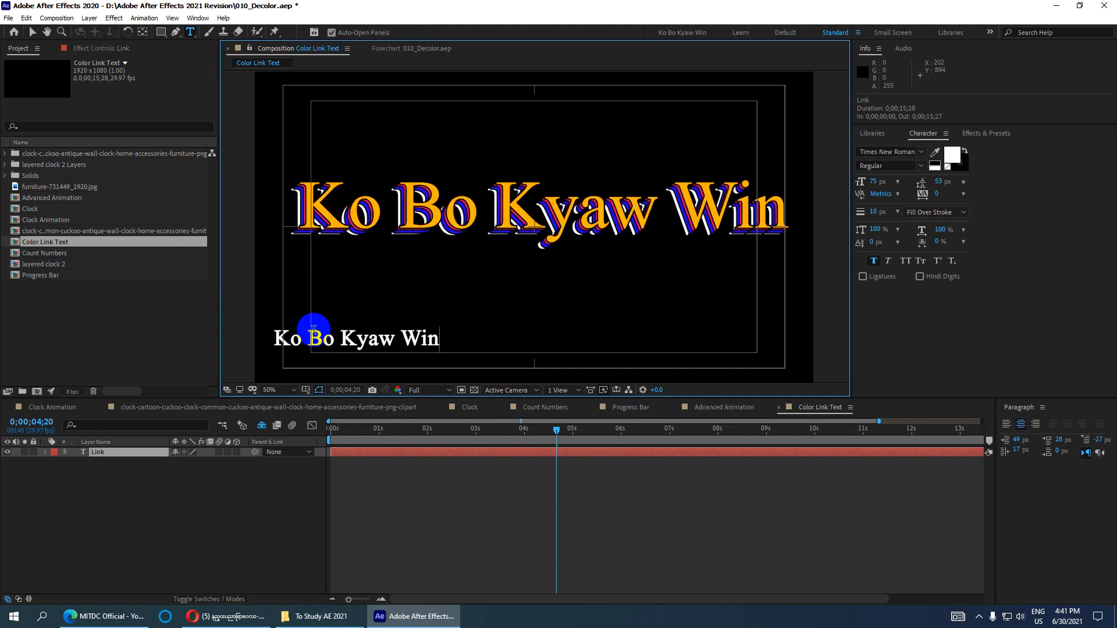
pyautogui.click(7, 453)
pyautogui.hotkey('ctrl', 's')
# - Switch off the Title/Action Safe guides and bring up the timeline's New layer menu
pyautogui.scroll(-2, 456, 241)
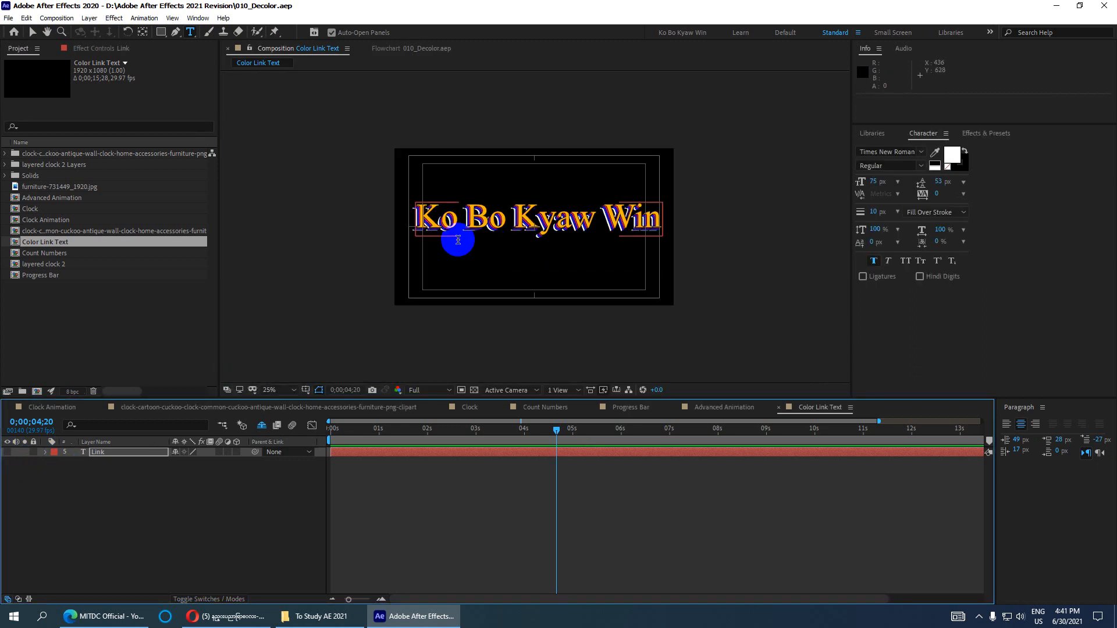
pyautogui.scroll(2, 509, 218)
pyautogui.click(305, 389)
pyautogui.click(312, 401)
pyautogui.scroll(-2, 457, 279)
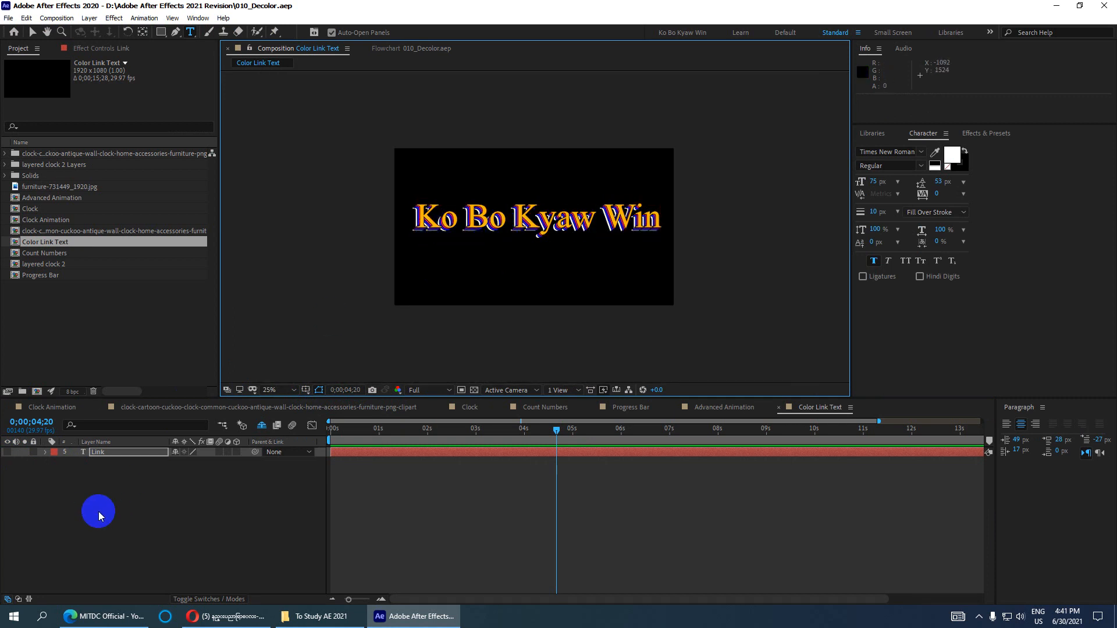
pyautogui.rightClick(124, 535)
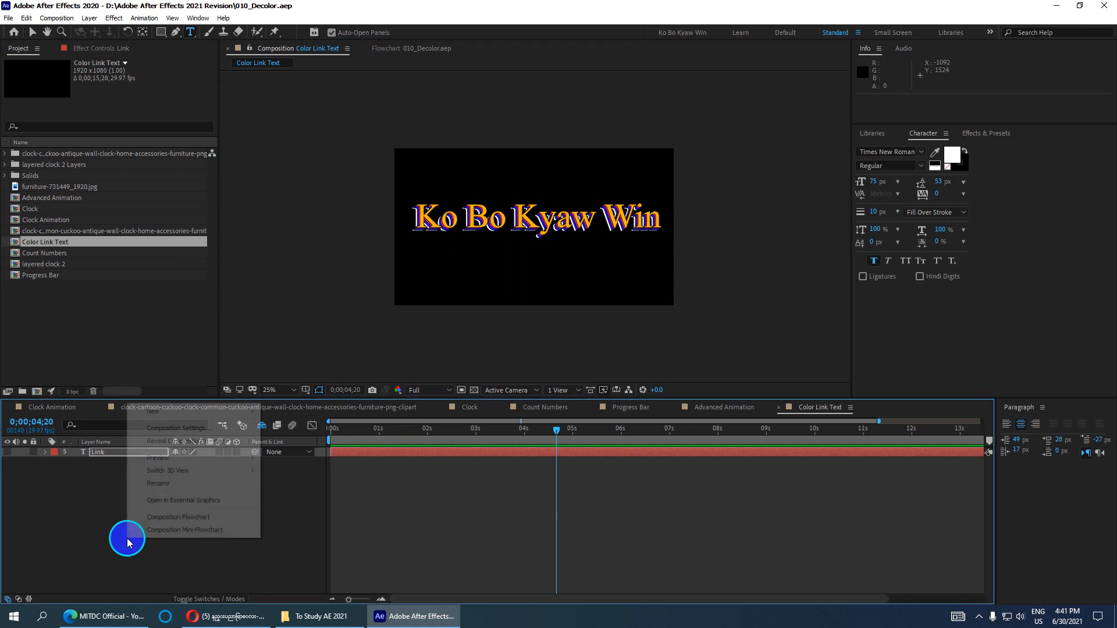
pyautogui.moveTo(206, 410)
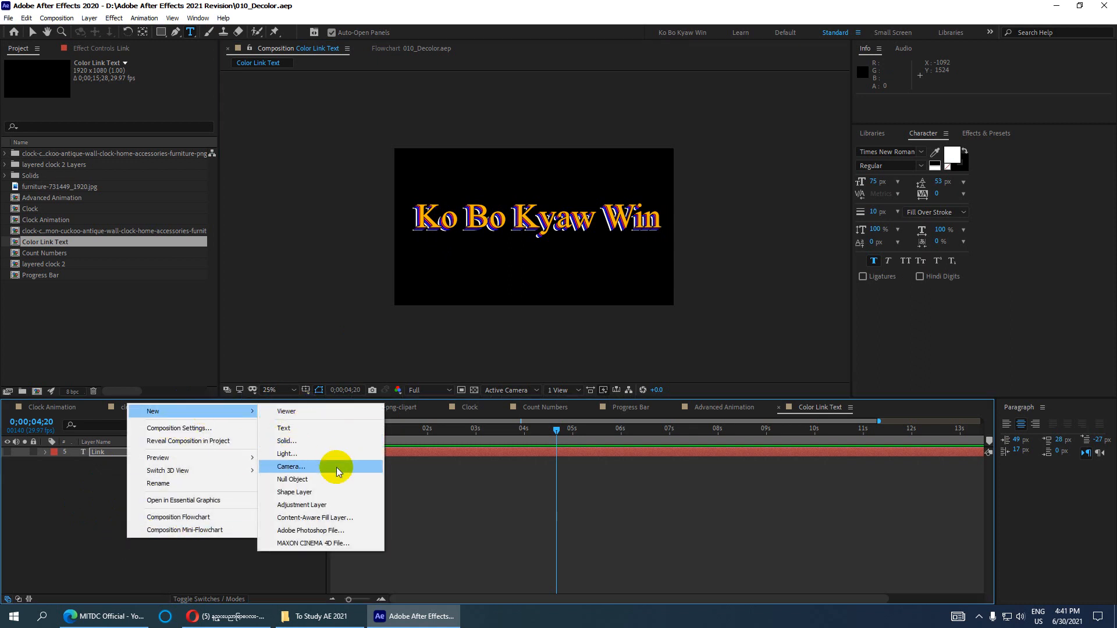
# - Create an adjustment layer, rename it BG, and move it beneath the Link layer
pyautogui.click(302, 504)
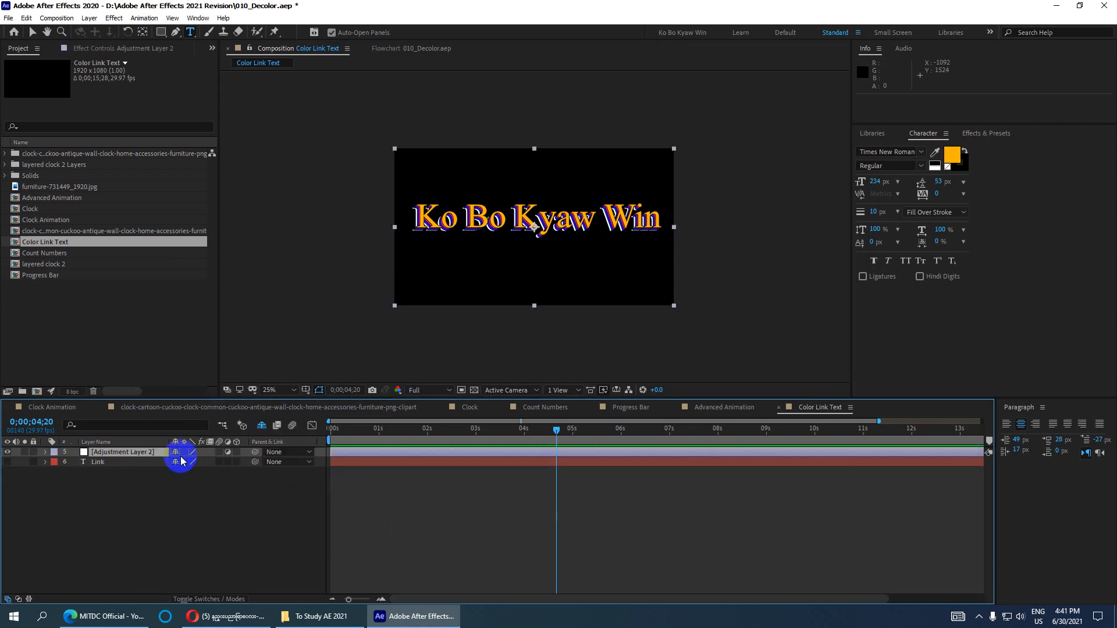
pyautogui.click(149, 454)
pyautogui.press('Return')
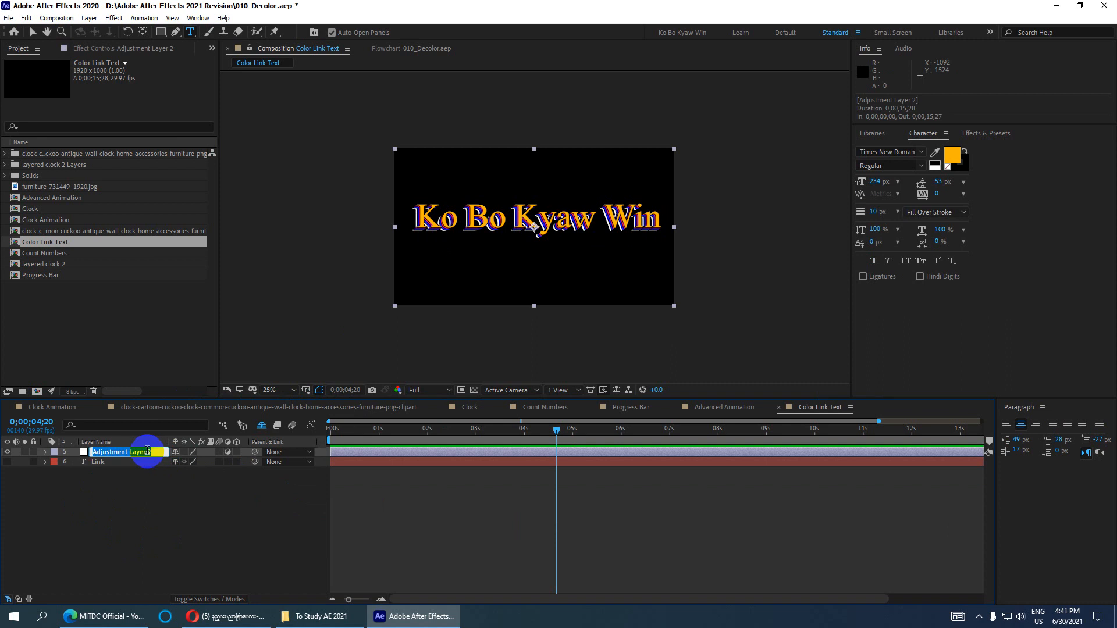
pyautogui.click(130, 525)
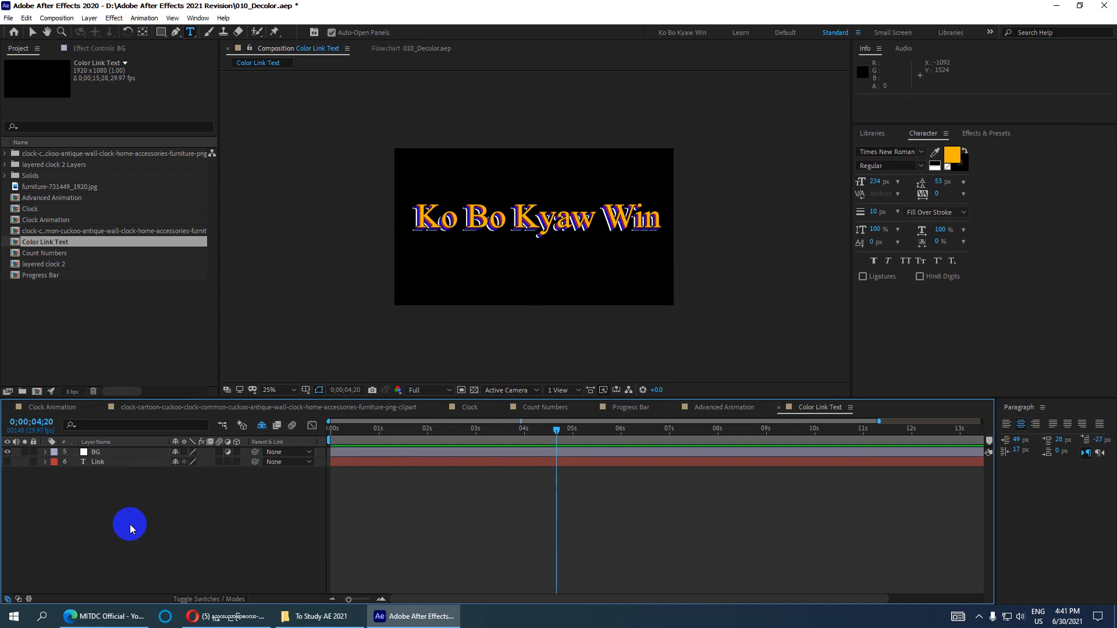
pyautogui.moveTo(93, 452); pyautogui.dragTo(103, 471)
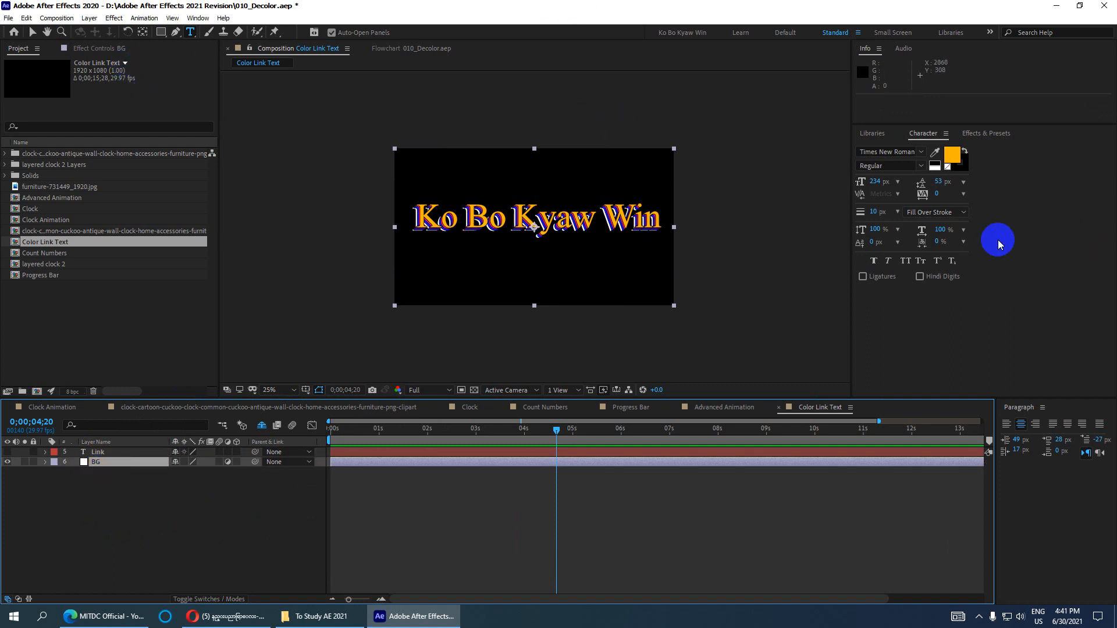
# - Search the effects for 'radial' and browse Radial Wipe, Radial Shadow and CC Radial Blur
pyautogui.click(976, 132)
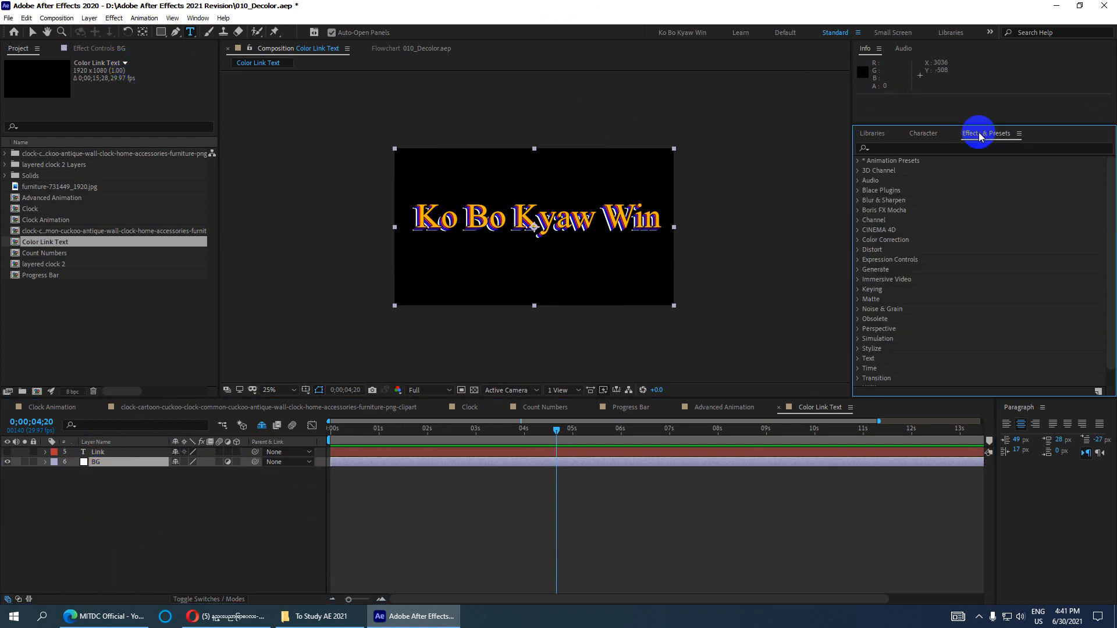
pyautogui.click(951, 148)
pyautogui.write('ra')
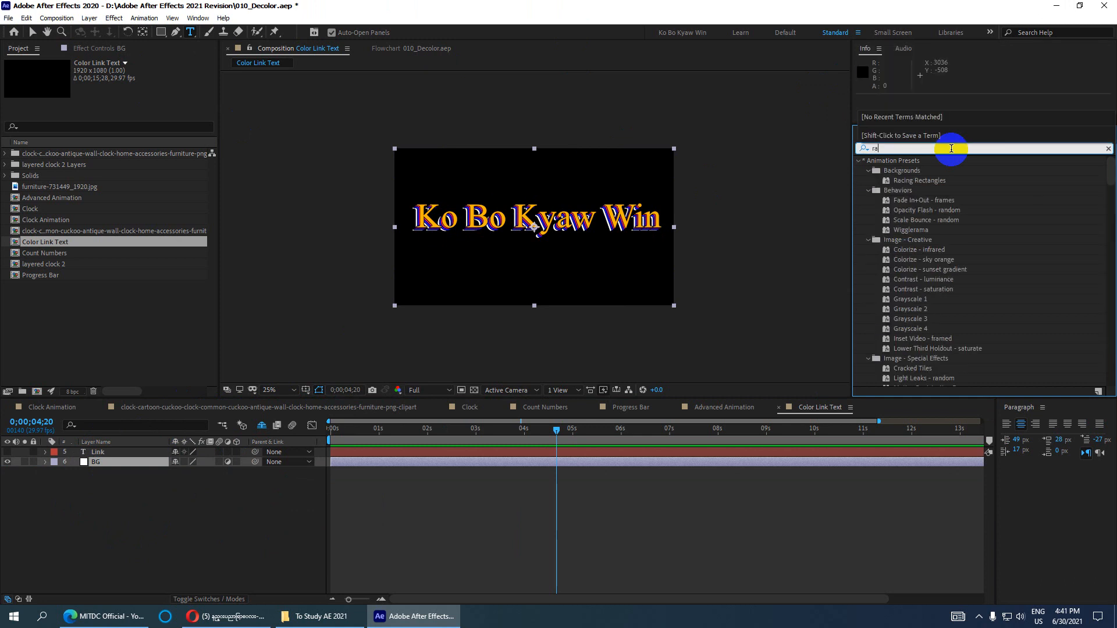
pyautogui.write('dial f')
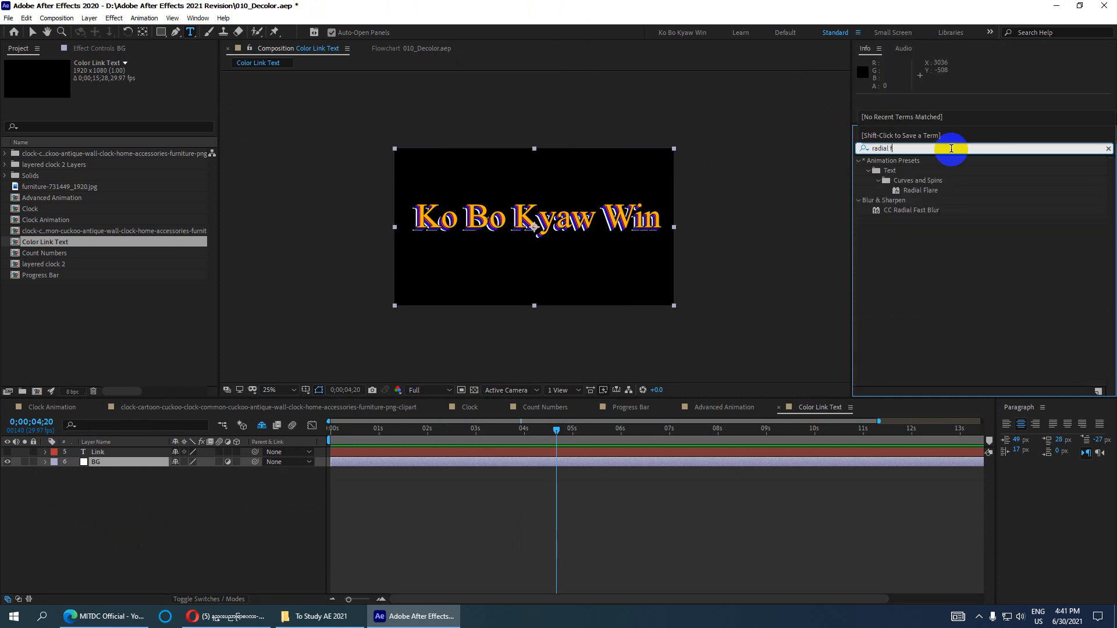
pyautogui.press('BackSpace')
pyautogui.write('g')
pyautogui.press('BackSpace')
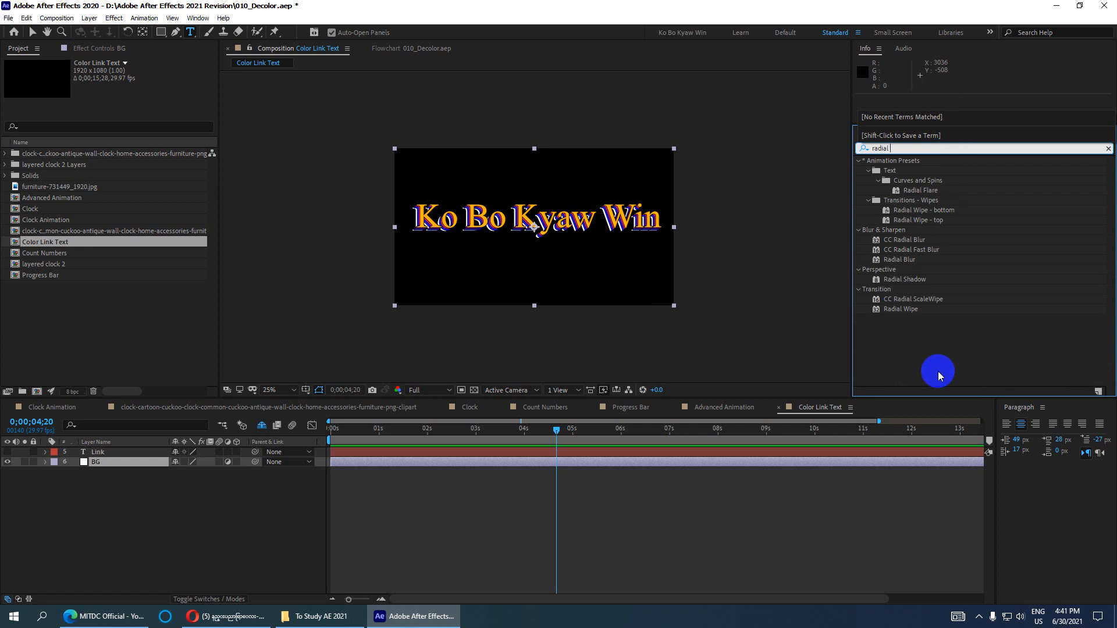
pyautogui.click(899, 309)
pyautogui.click(905, 280)
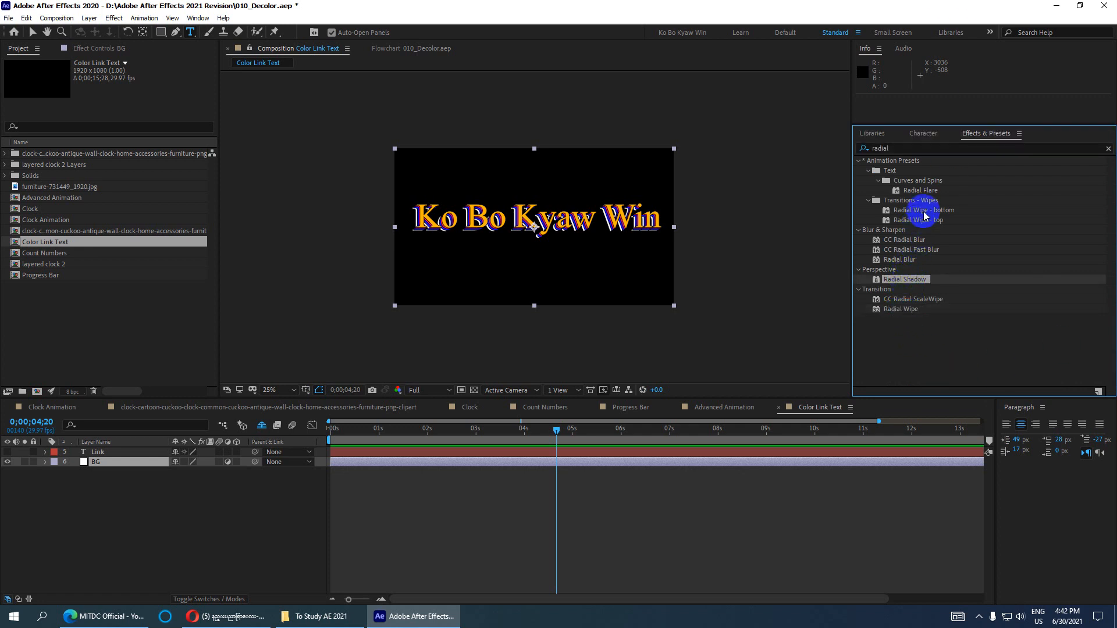
pyautogui.click(900, 309)
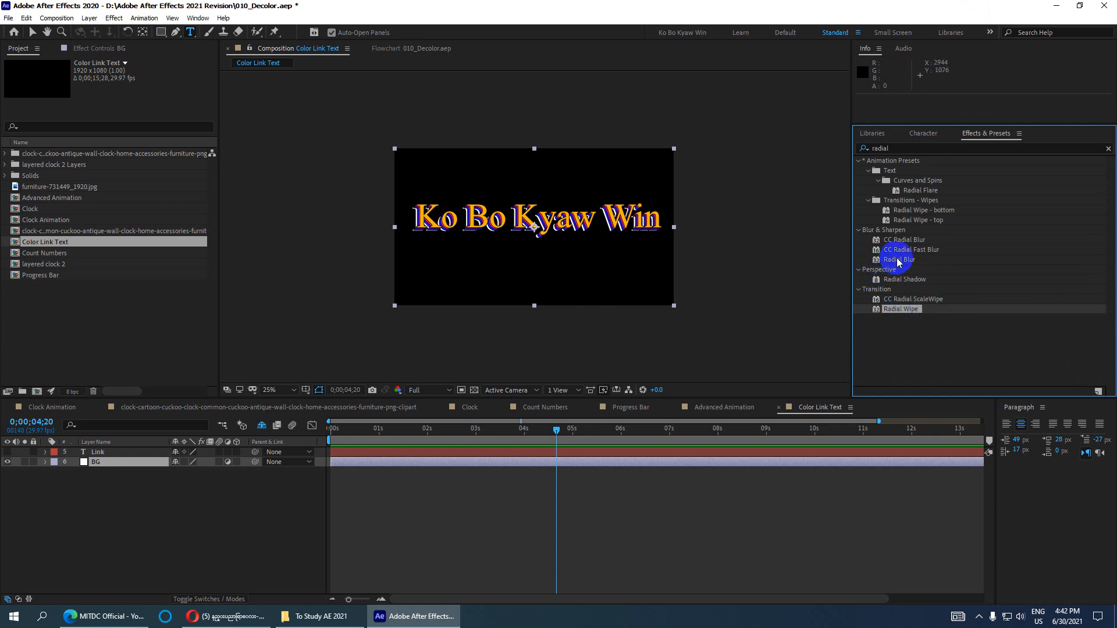
pyautogui.click(910, 243)
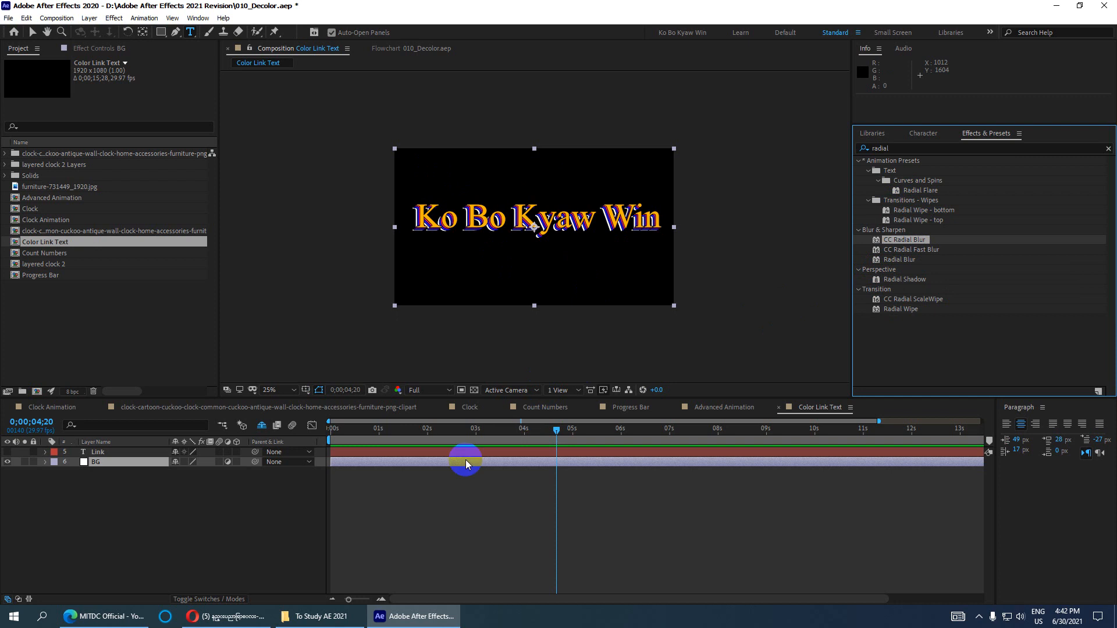
# - Change the search to 'Gradi' and select Gradient Ramp under Generate
pyautogui.doubleClick(880, 148)
pyautogui.write('Grado')
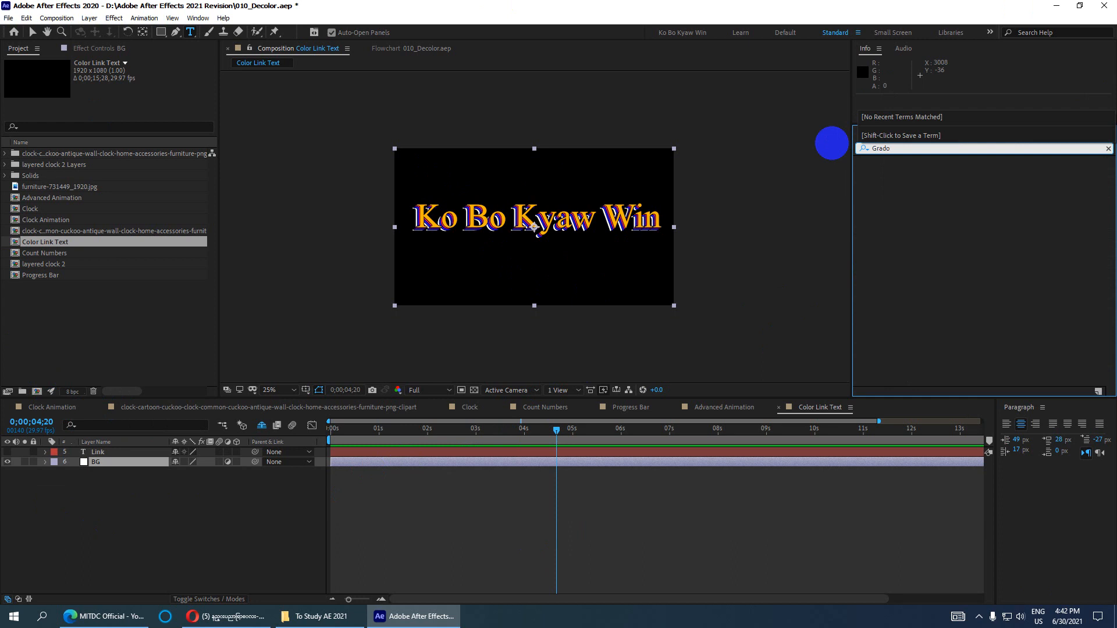
pyautogui.press('BackSpace')
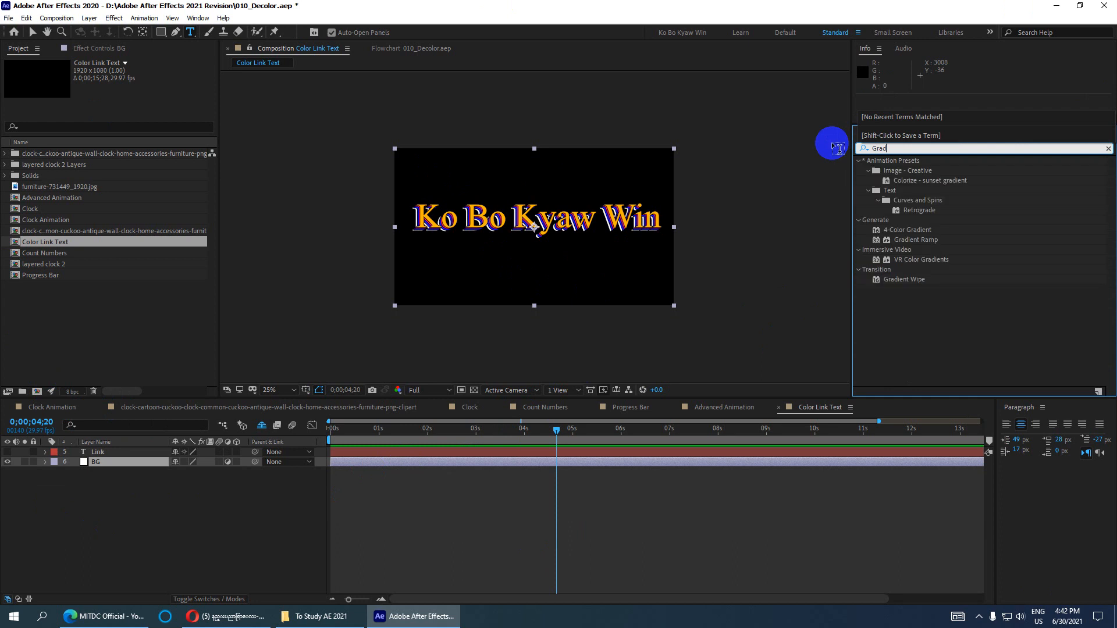
pyautogui.write('i')
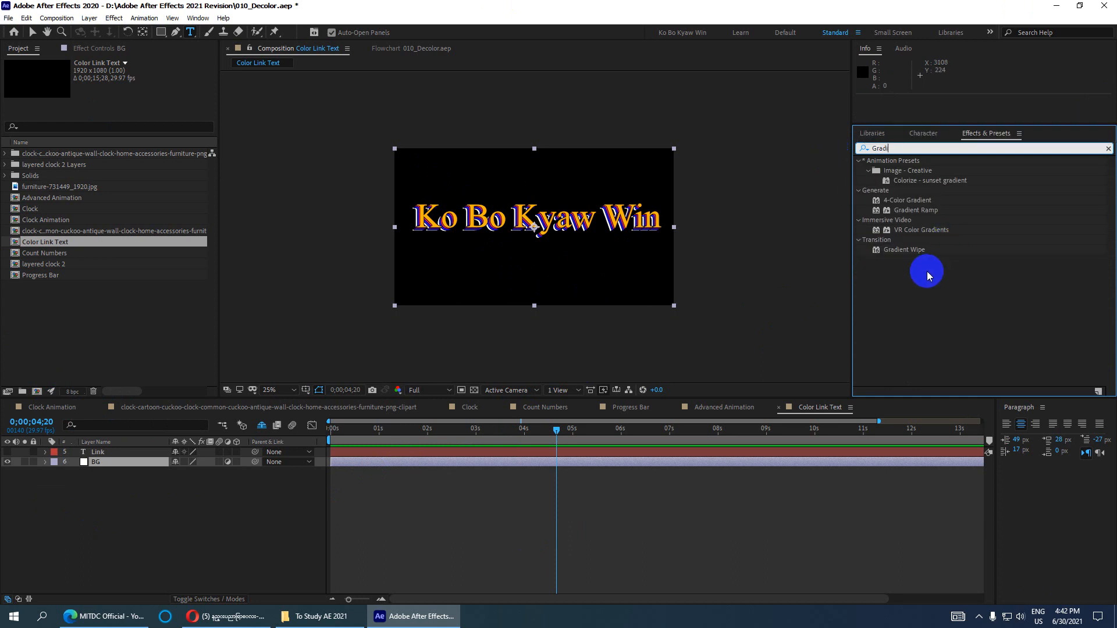
pyautogui.click(917, 211)
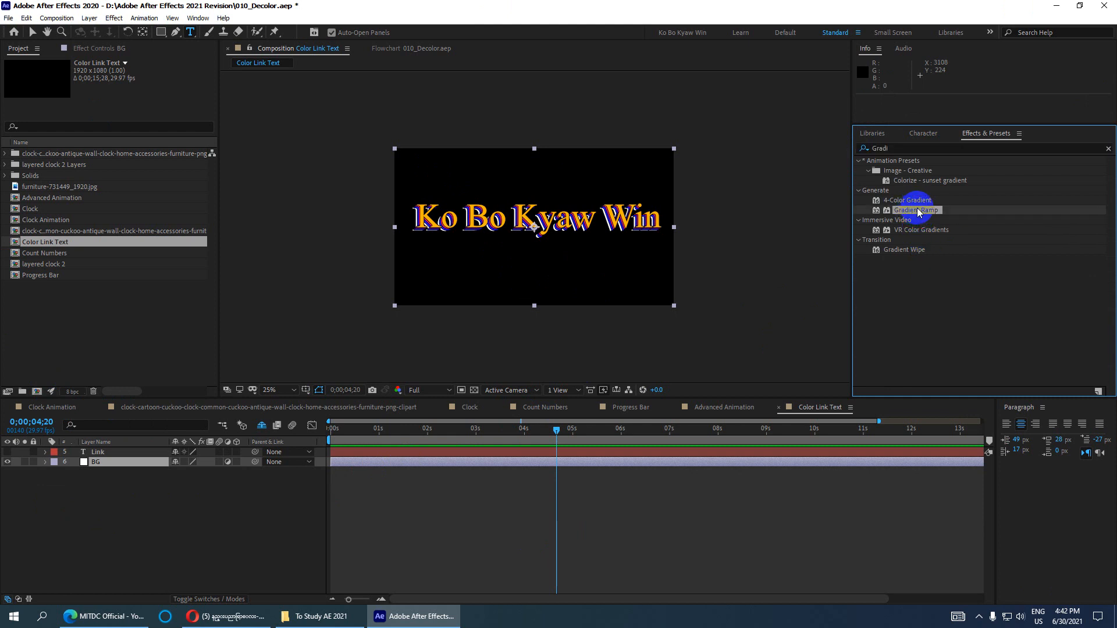
# - Apply Gradient Ramp to BG with a near-white start colour and pure red end colour
pyautogui.moveTo(915, 210); pyautogui.dragTo(122, 462)
pyautogui.press('v')
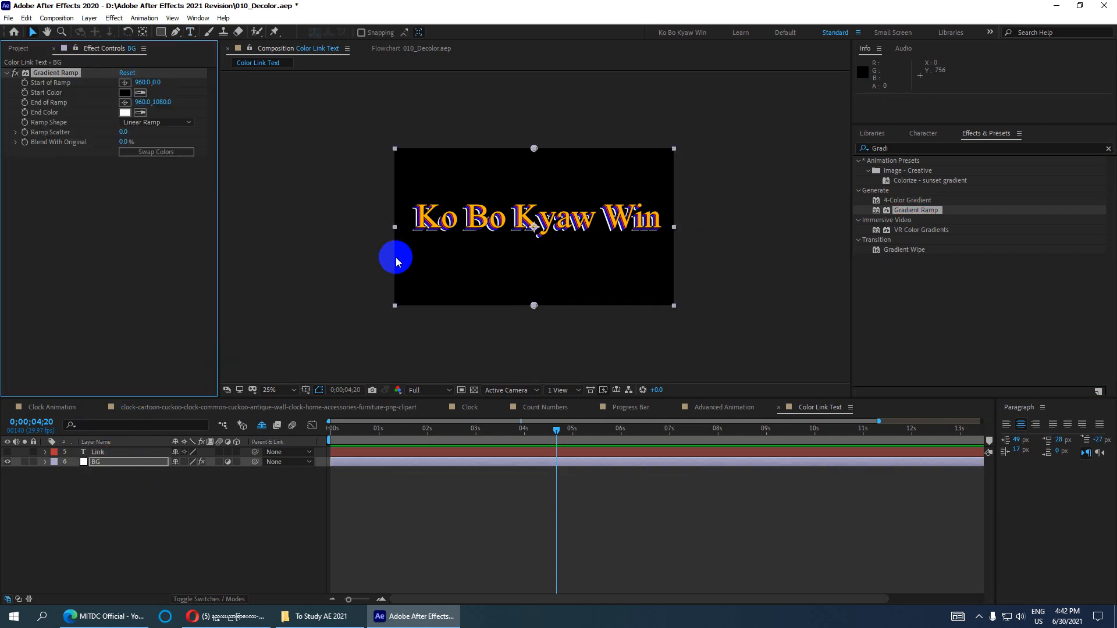
pyautogui.click(125, 93)
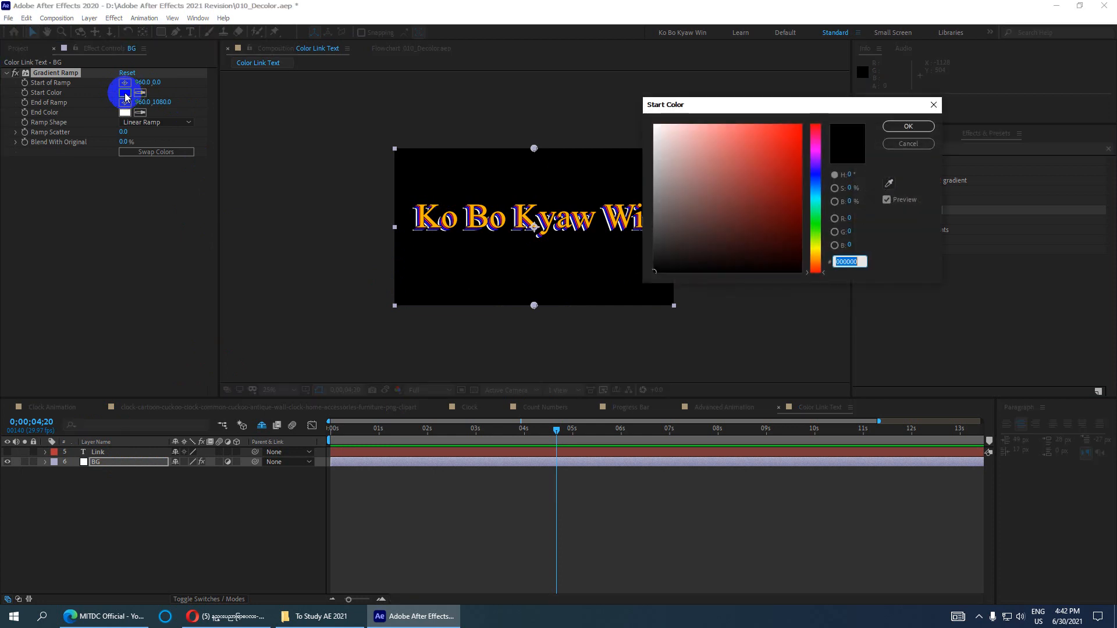
pyautogui.moveTo(700, 150); pyautogui.dragTo(627, 125)
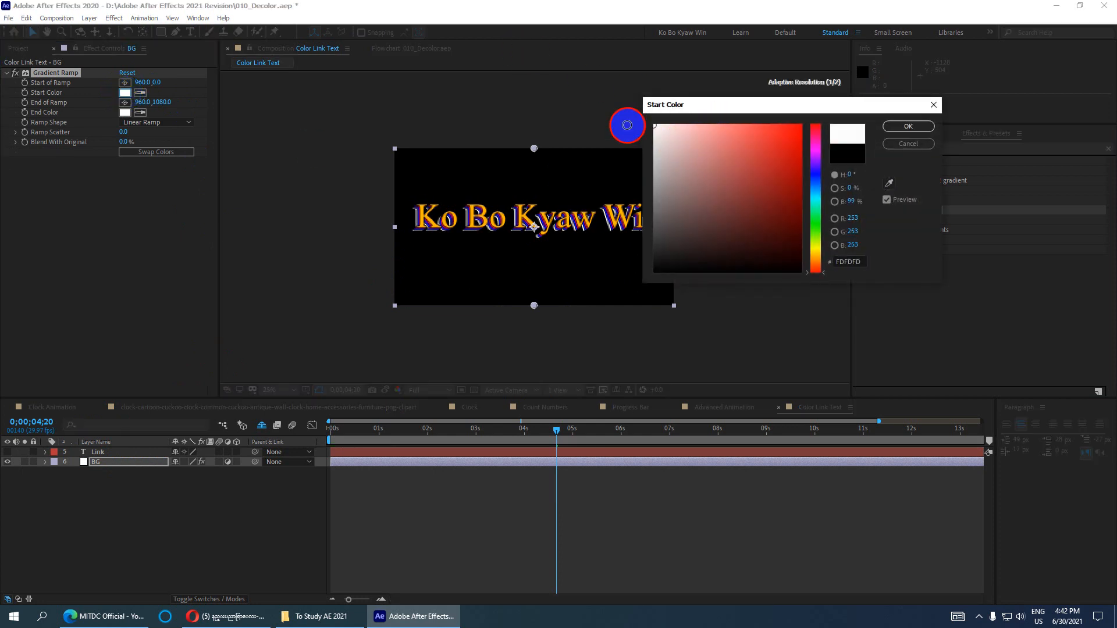
pyautogui.click(908, 126)
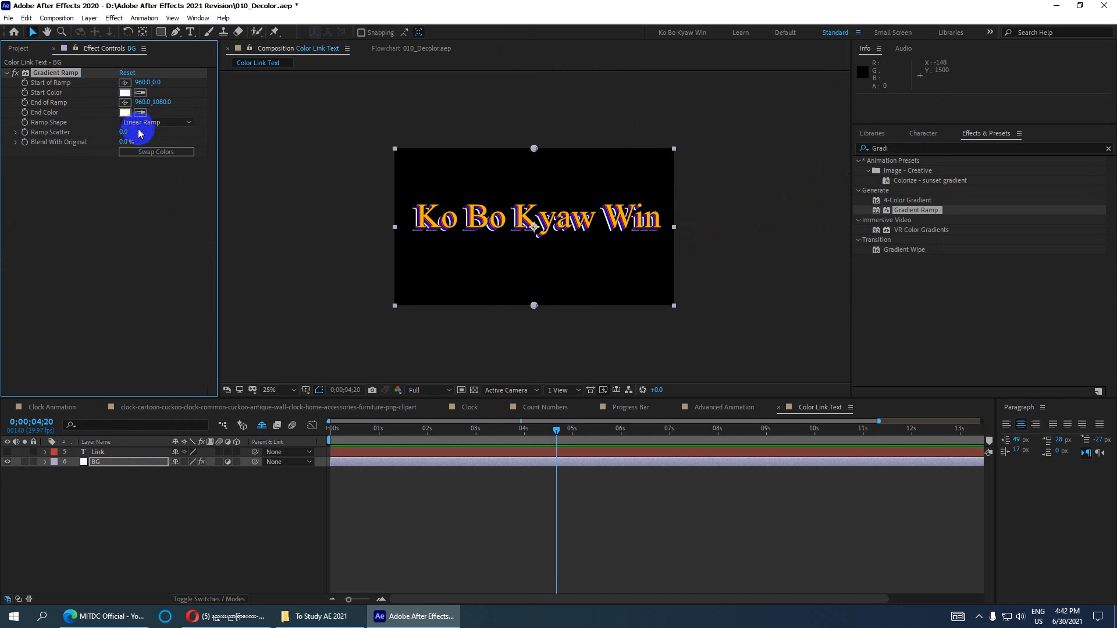
pyautogui.click(126, 113)
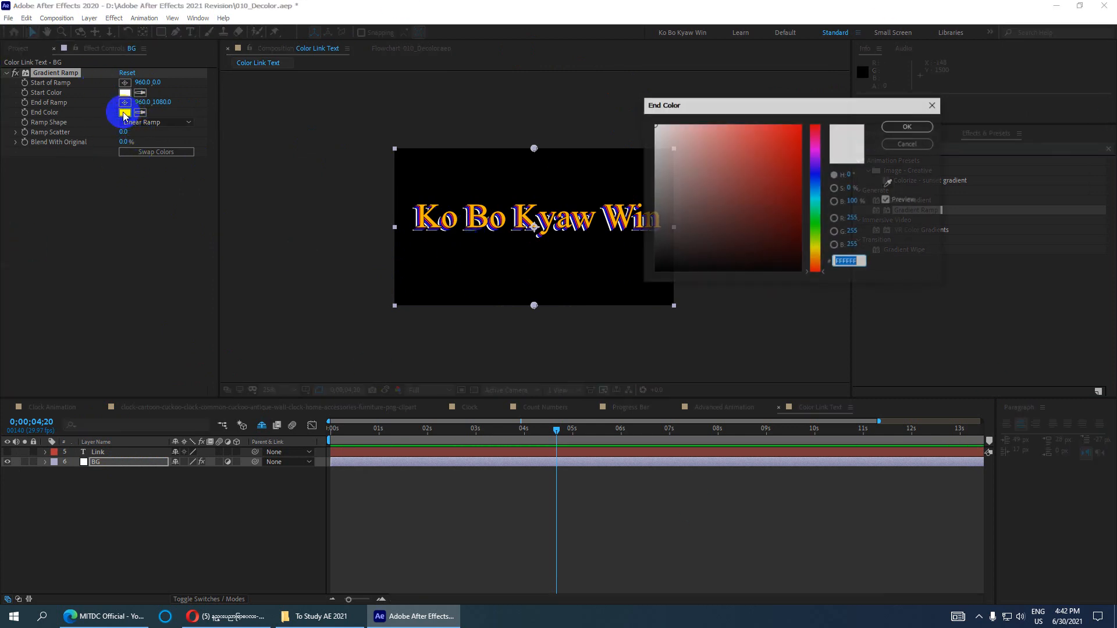
pyautogui.moveTo(696, 219); pyautogui.dragTo(924, 105)
pyautogui.click(885, 137)
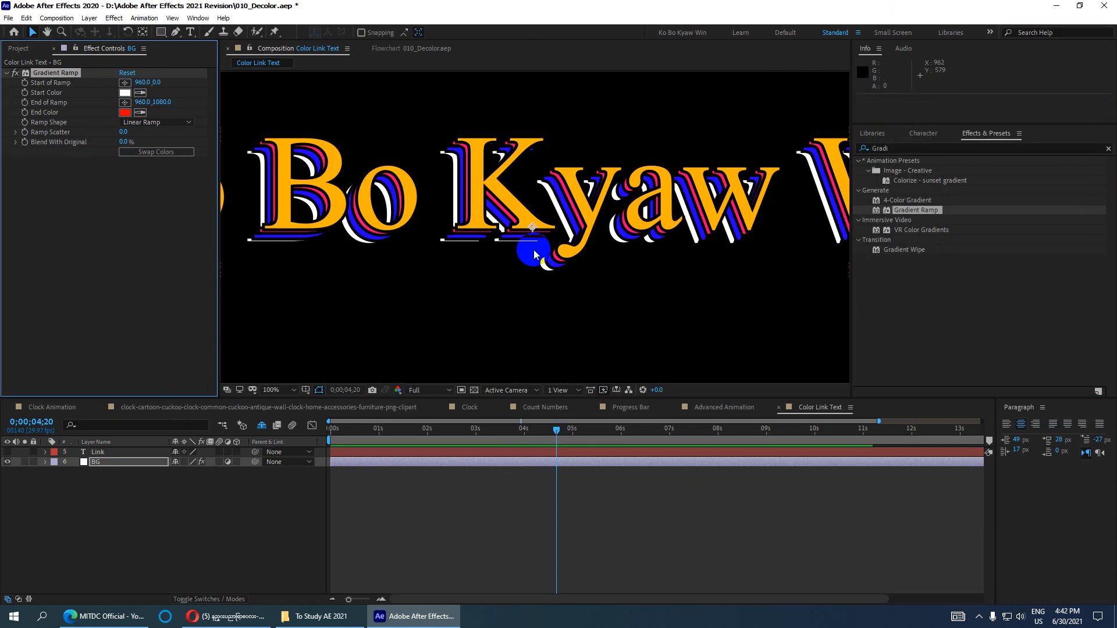
# - Set the current time to 0;00;02;11, then delete the Gradient Ramp effect from BG
pyautogui.moveTo(553, 431); pyautogui.dragTo(445, 430)
pyautogui.click(116, 463)
pyautogui.click(97, 465)
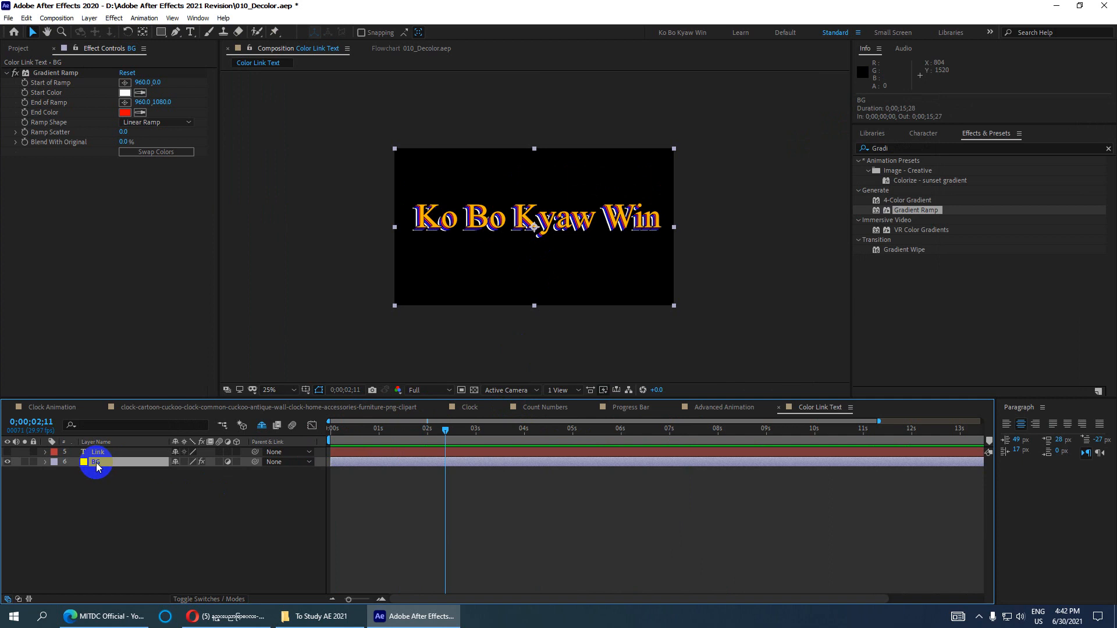
pyautogui.click(53, 73)
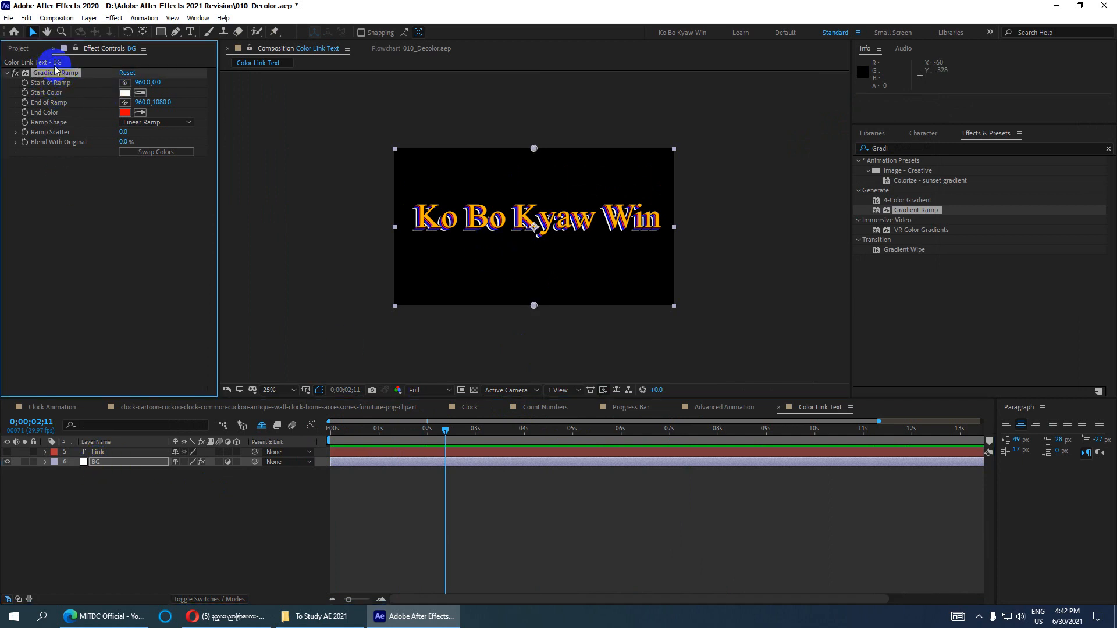
pyautogui.press('Delete')
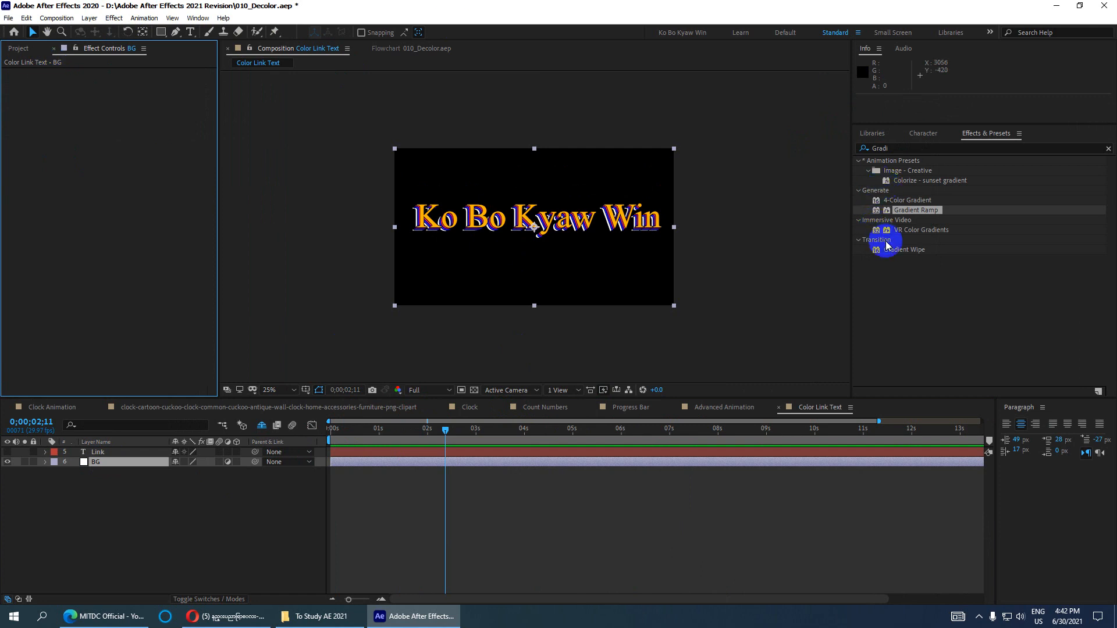
# - Search 'Radial' and browse the radial effects and presets, from Radial Wipe to Radial Flare
pyautogui.click(911, 148)
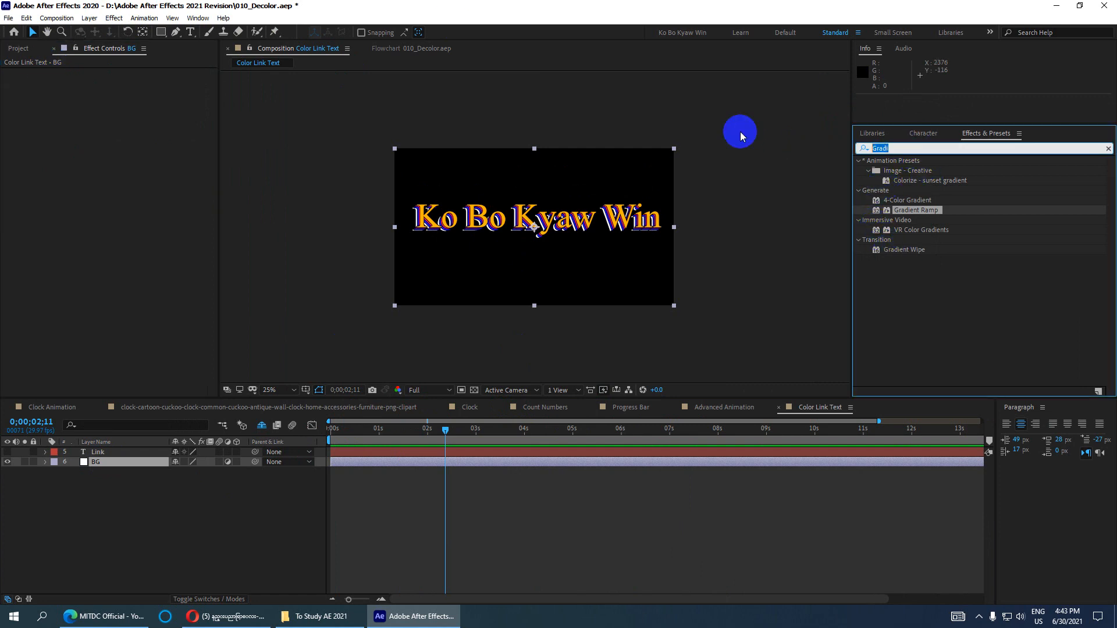
pyautogui.write('Radian')
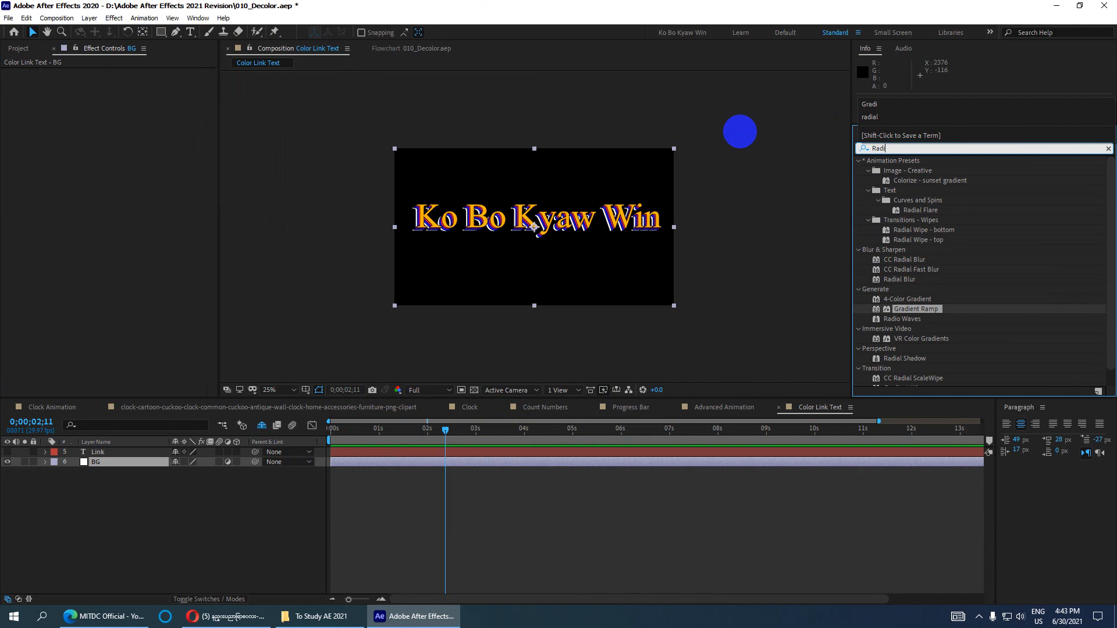
pyautogui.press('BackSpace')
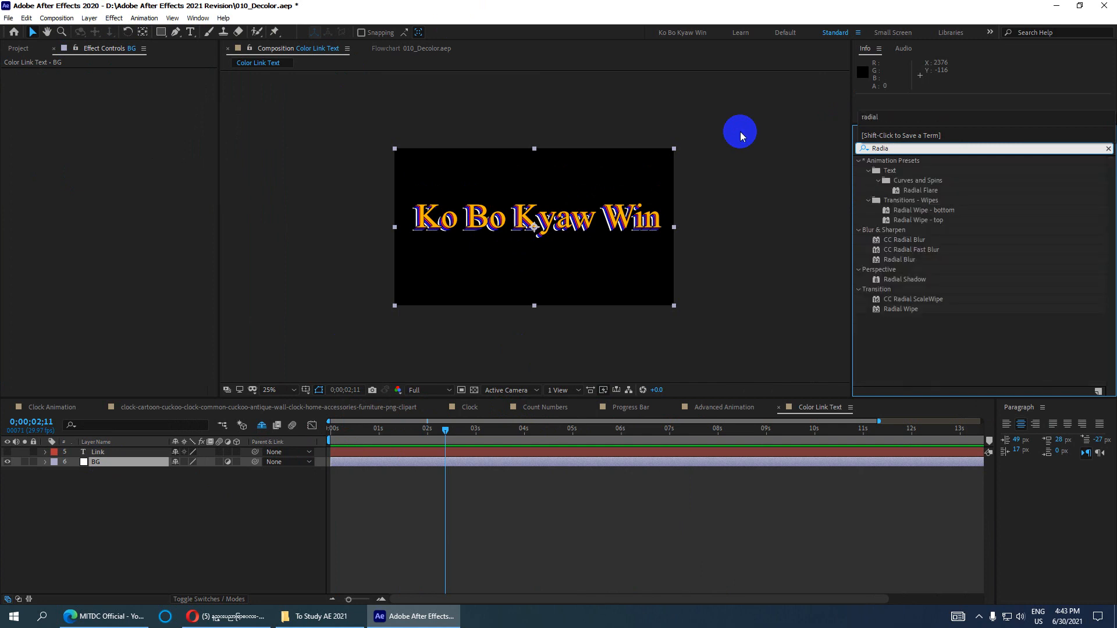
pyautogui.click(901, 311)
pyautogui.click(905, 281)
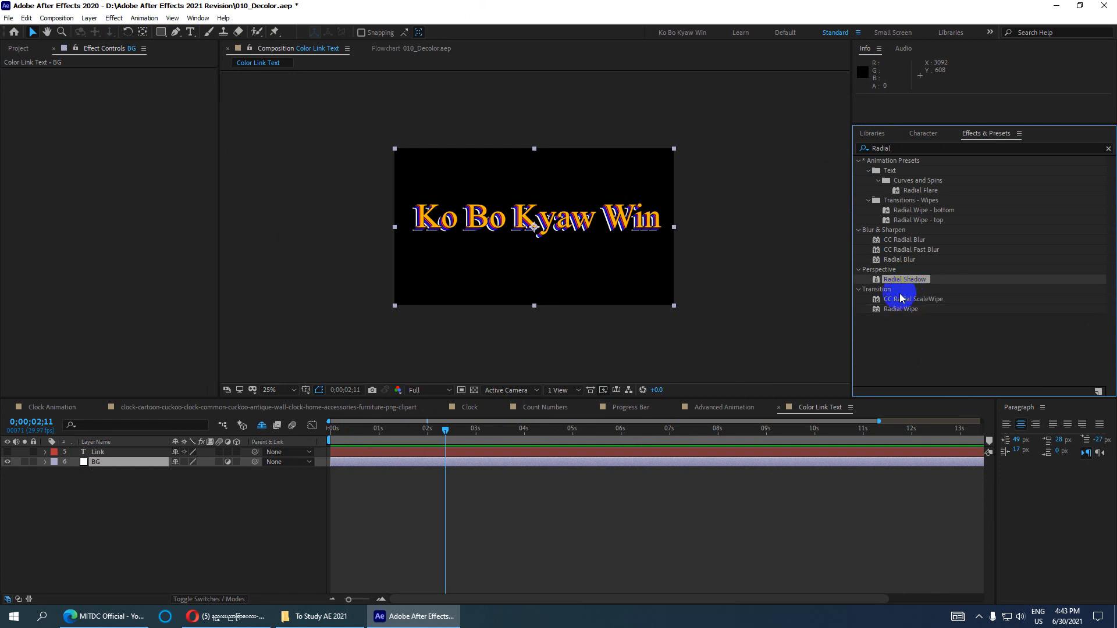
pyautogui.click(901, 259)
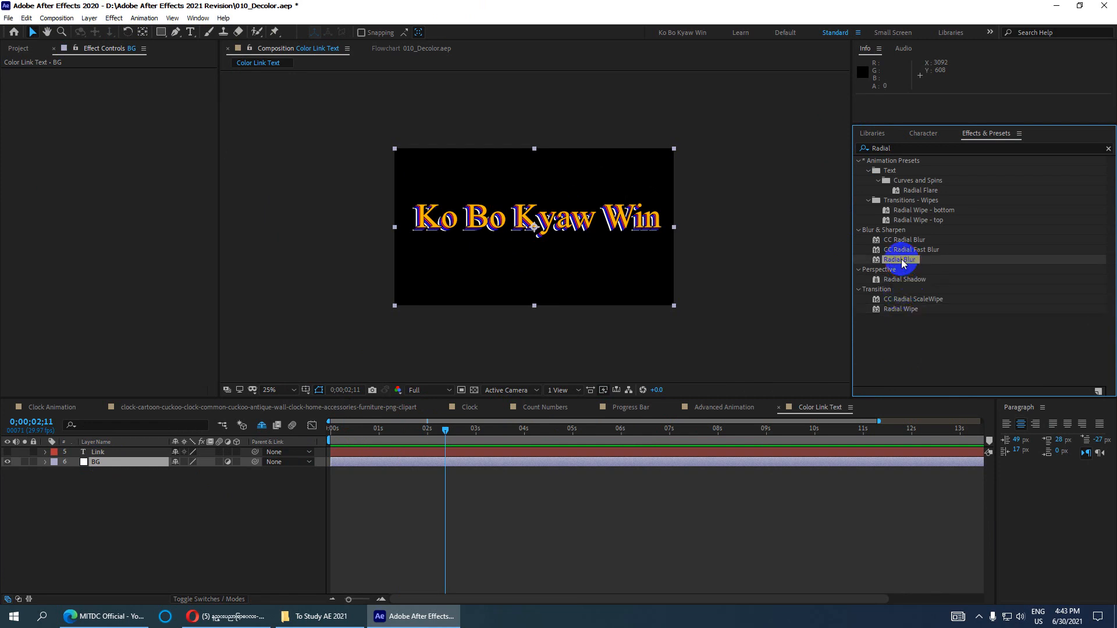
pyautogui.click(911, 249)
pyautogui.click(914, 239)
pyautogui.click(923, 219)
pyautogui.click(924, 210)
pyautogui.click(923, 192)
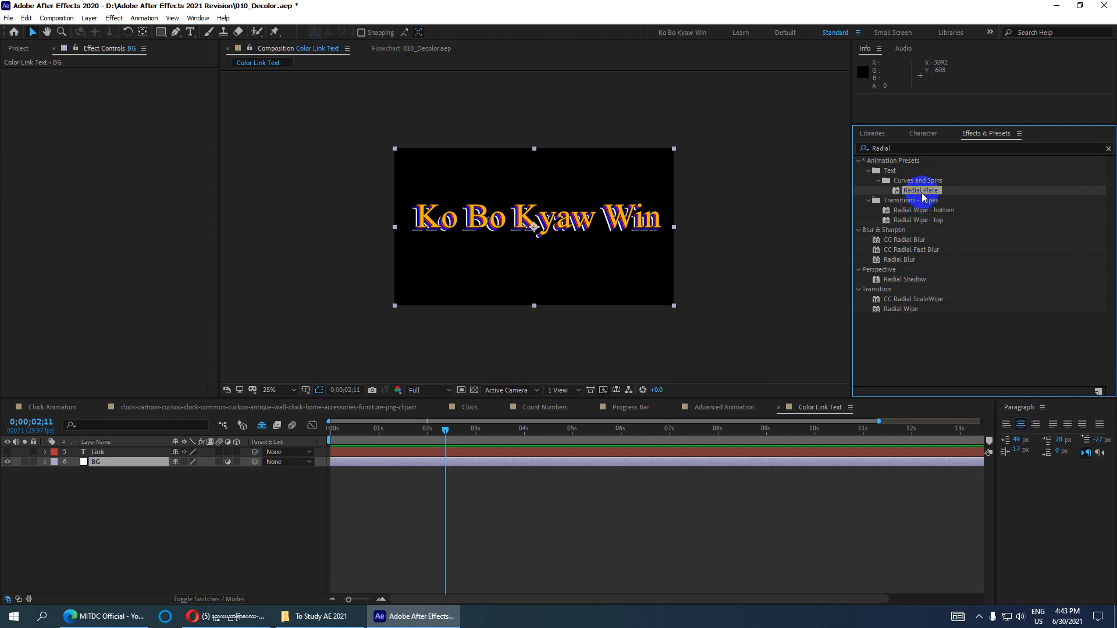
# - Apply Radial Wipe to the BG layer, then delete it again
pyautogui.click(894, 310)
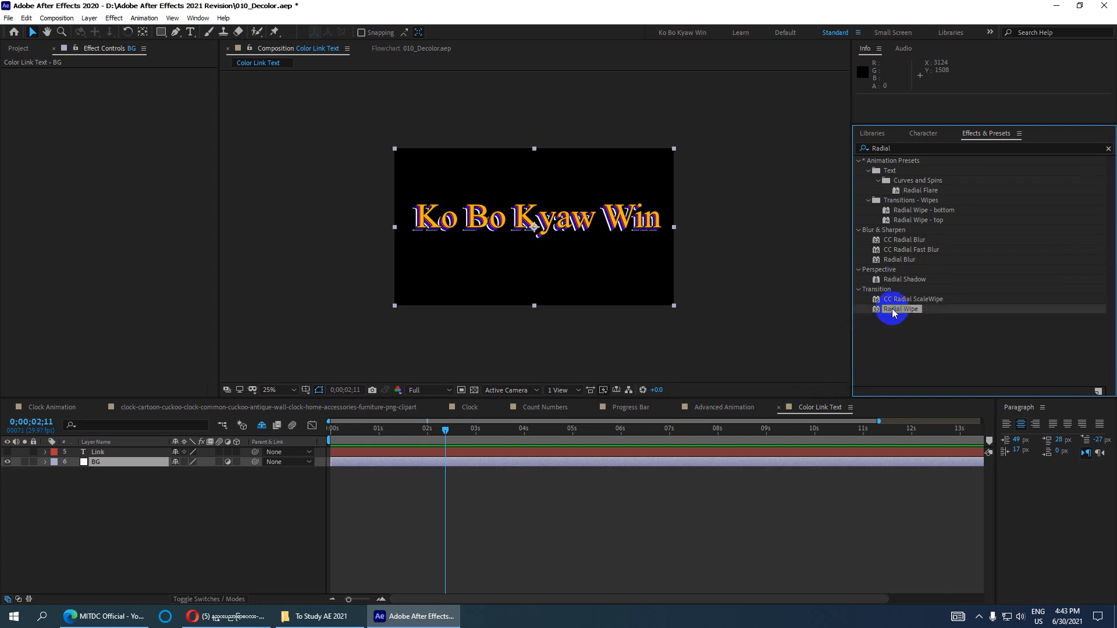
pyautogui.moveTo(898, 312); pyautogui.dragTo(242, 469)
pyautogui.moveTo(126, 460); pyautogui.dragTo(126, 461)
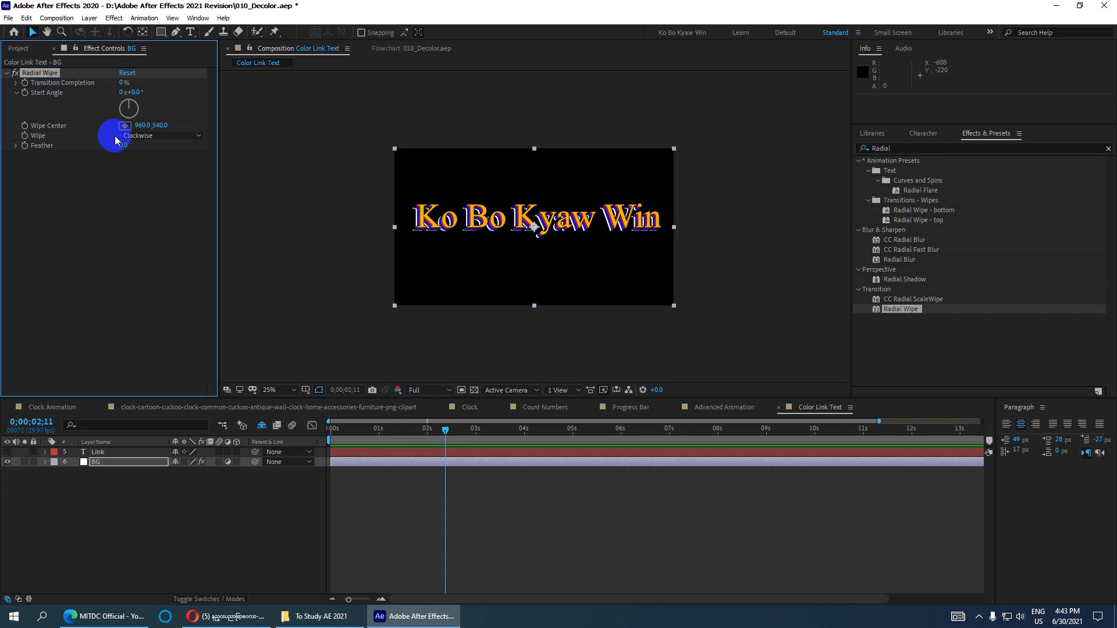
pyautogui.click(43, 74)
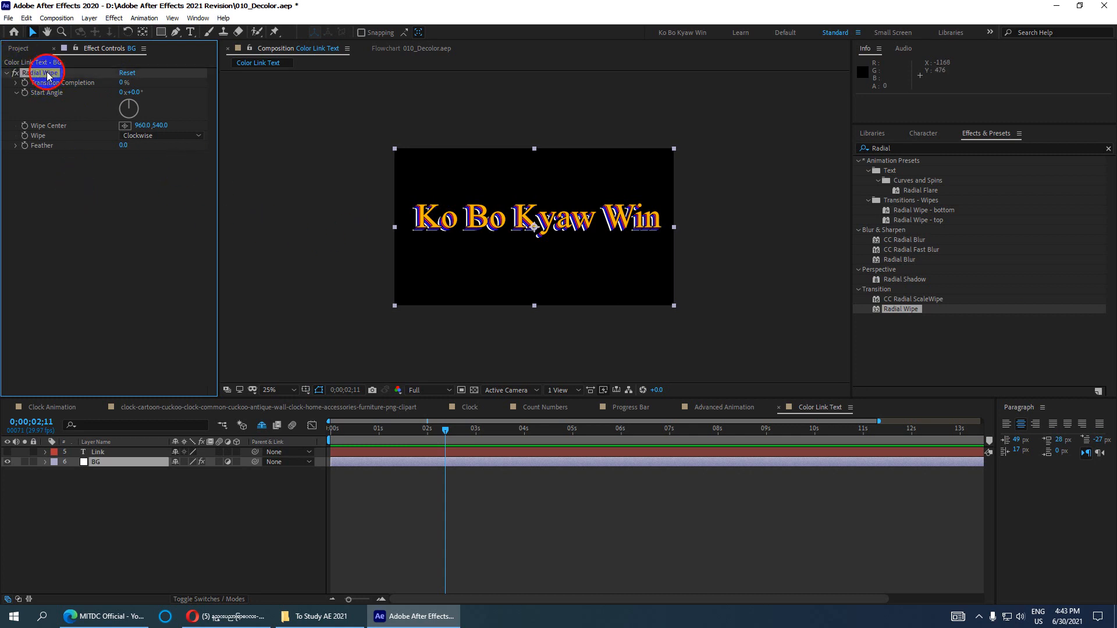
pyautogui.press('Delete')
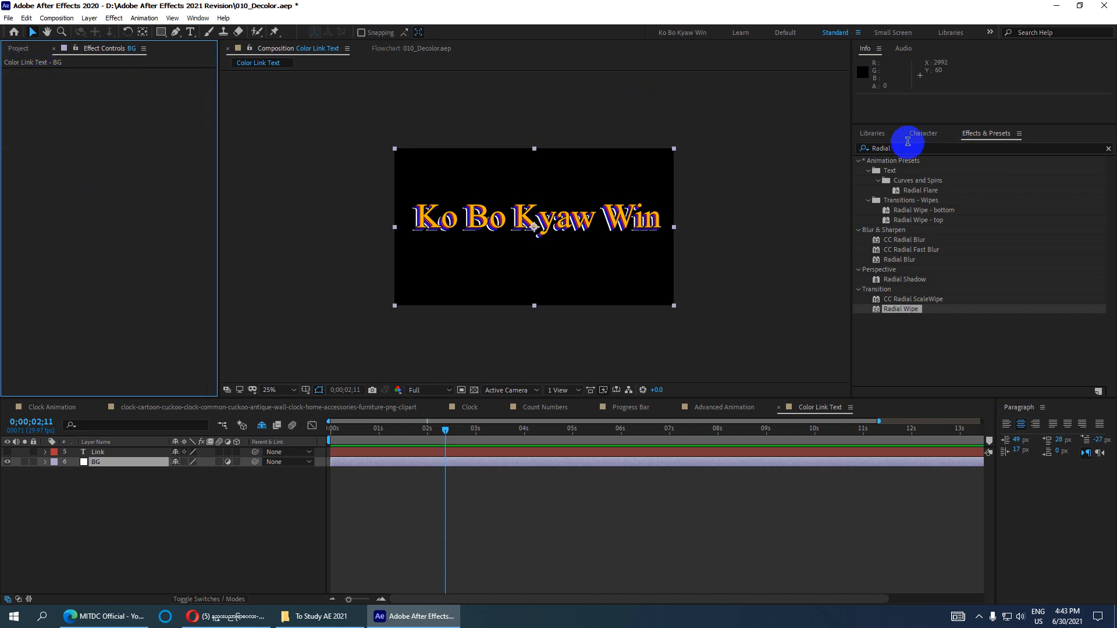
pyautogui.click(891, 148)
pyautogui.write('Radia')
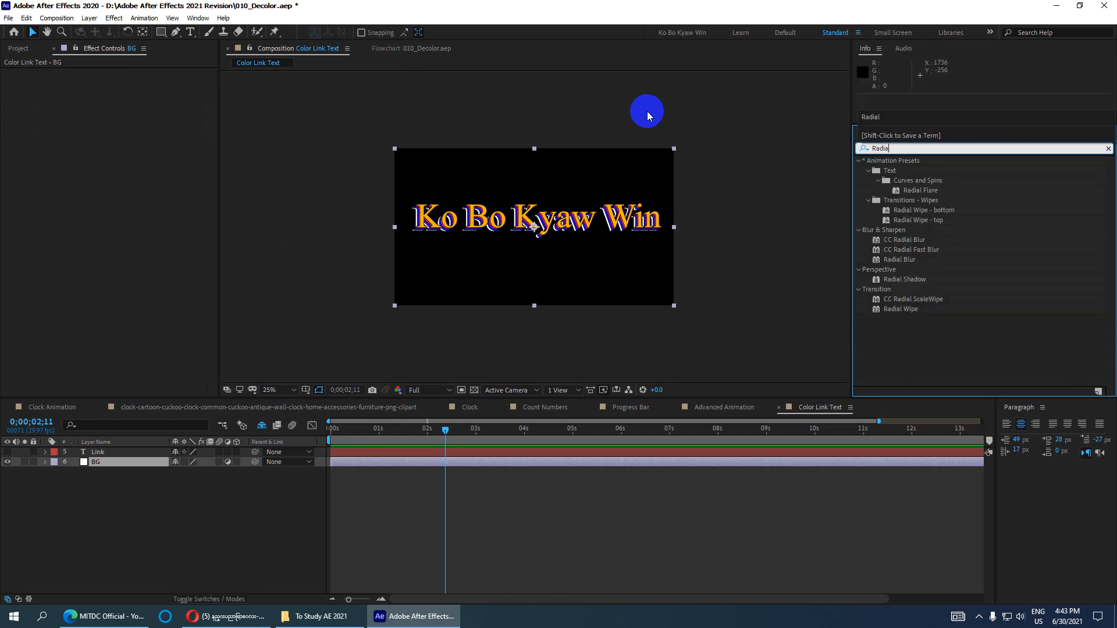
pyautogui.write('l g')
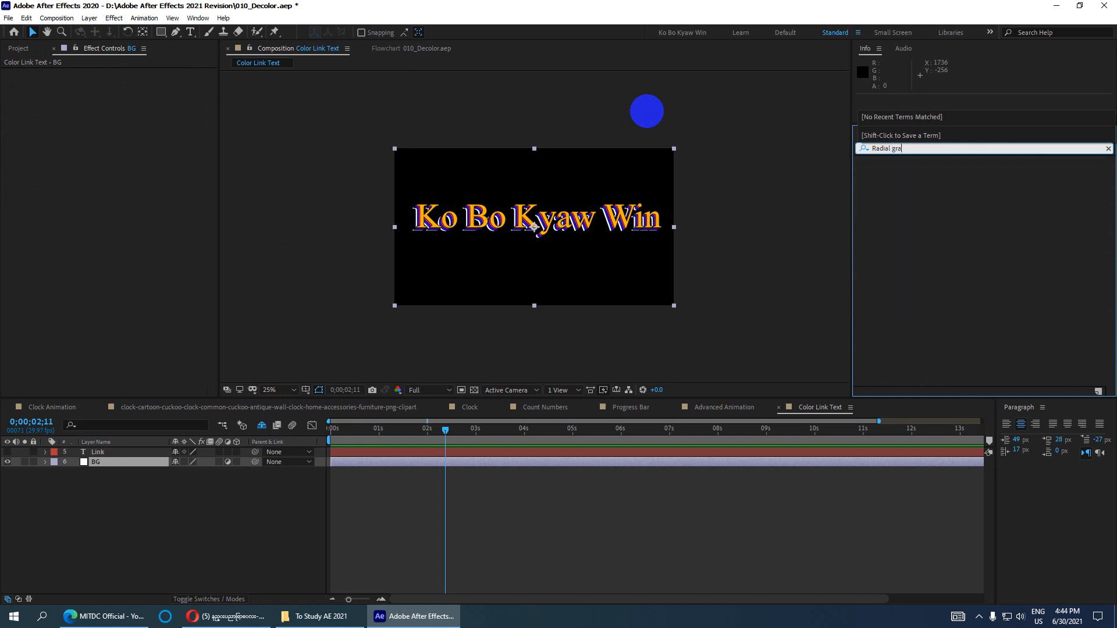
pyautogui.press('BackSpace')
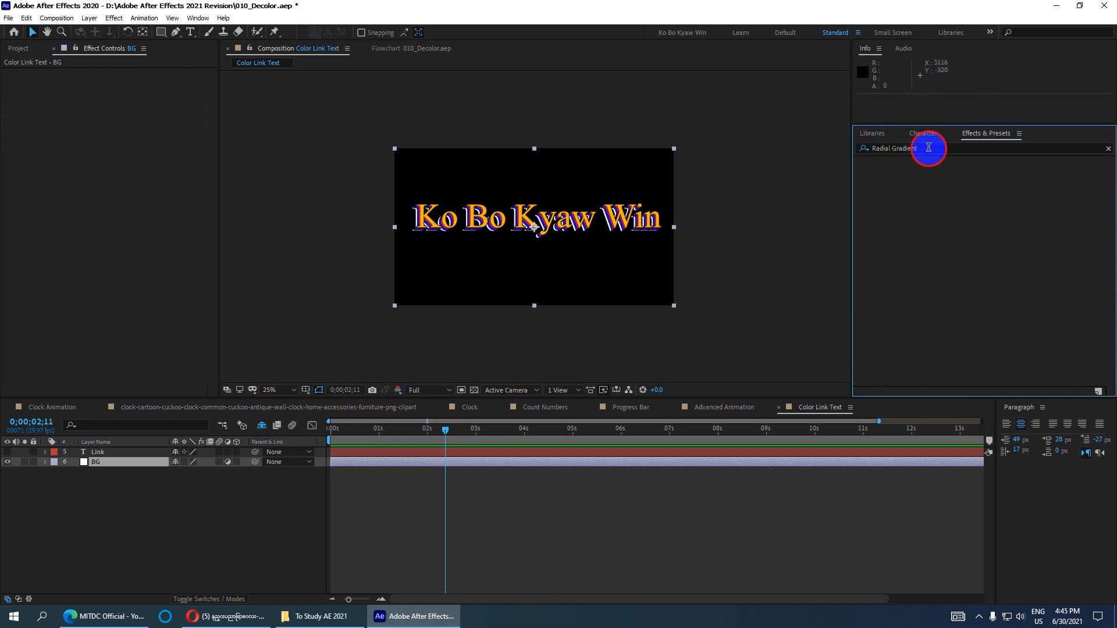
pyautogui.moveTo(928, 149); pyautogui.dragTo(767, 161)
pyautogui.click(936, 155)
pyautogui.moveTo(928, 149); pyautogui.dragTo(808, 143)
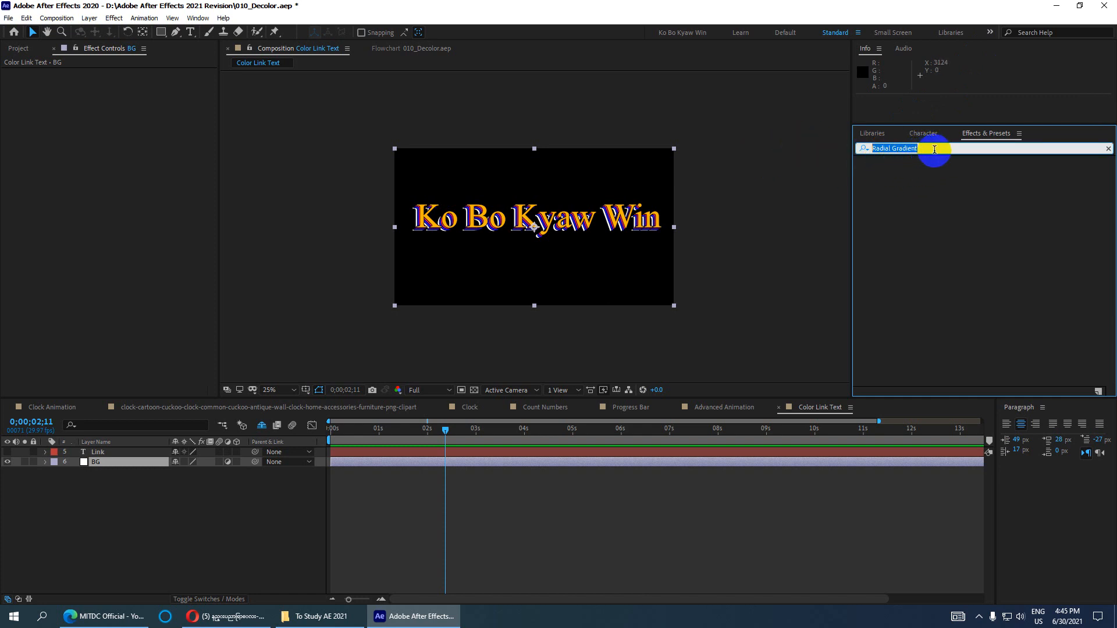
pyautogui.click(931, 148)
pyautogui.moveTo(932, 148); pyautogui.dragTo(842, 148)
pyautogui.press('BackSpace')
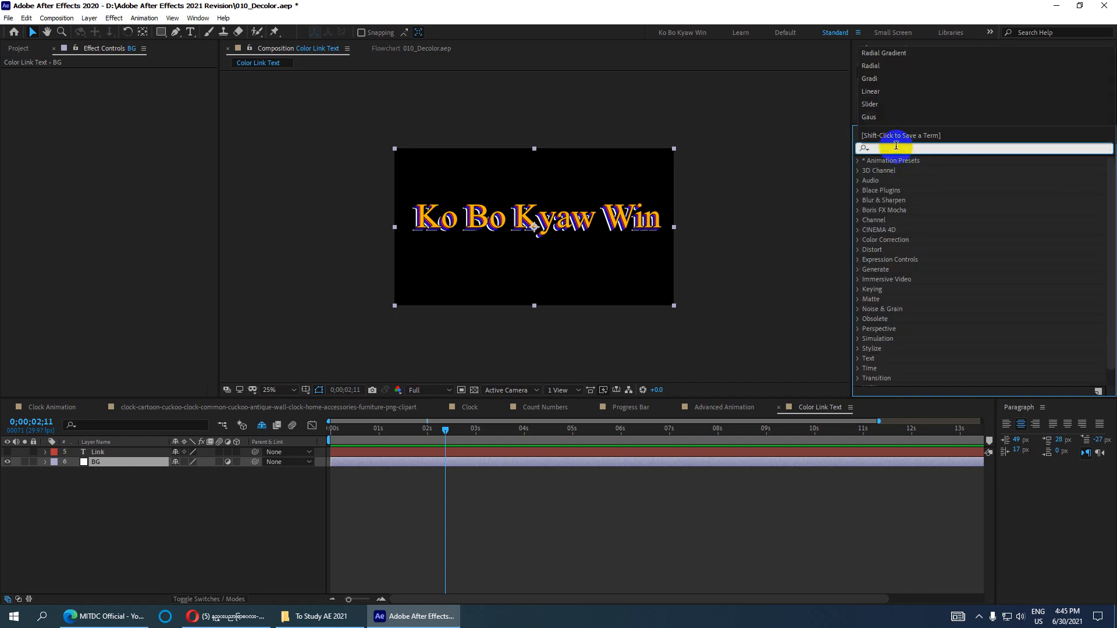
pyautogui.click(93, 466)
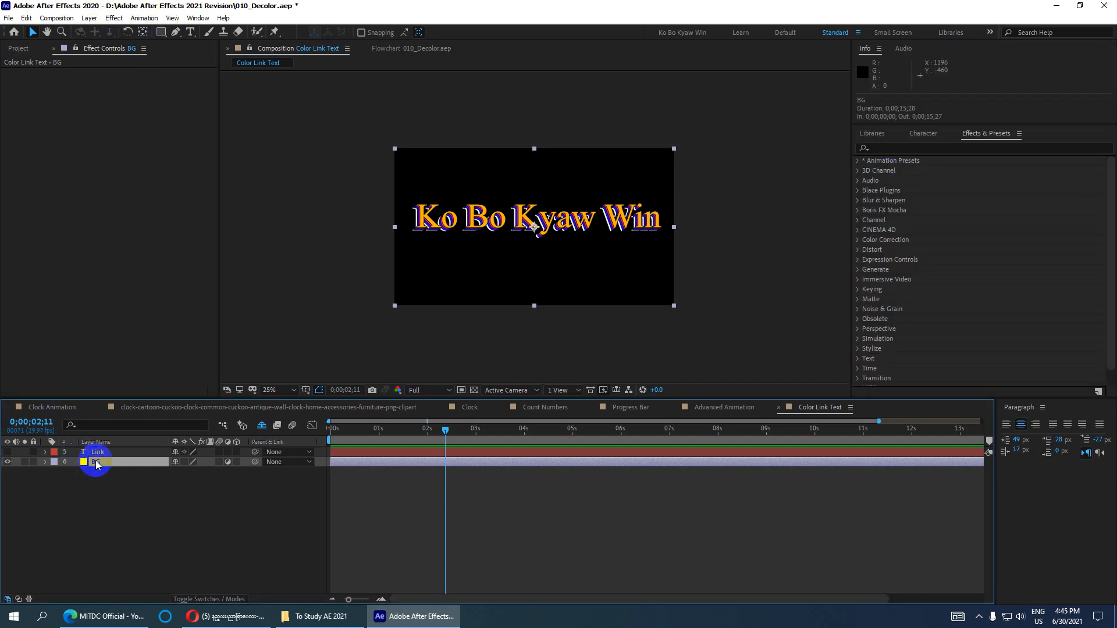
pyautogui.hotkey('ctrl', 'space')
pyautogui.write('Ra')
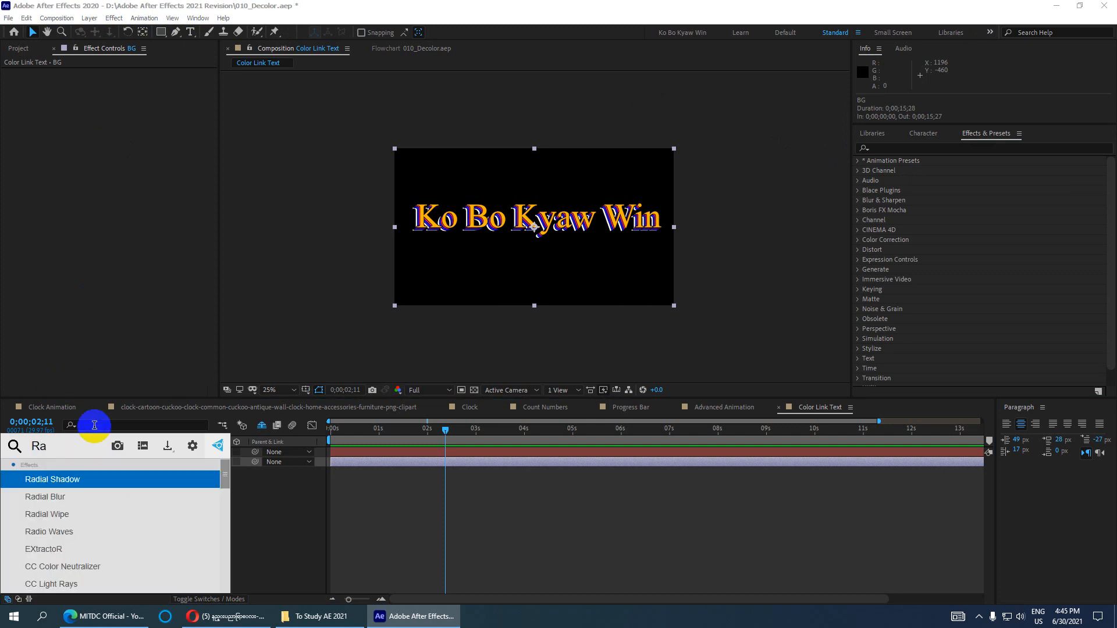
pyautogui.write('d')
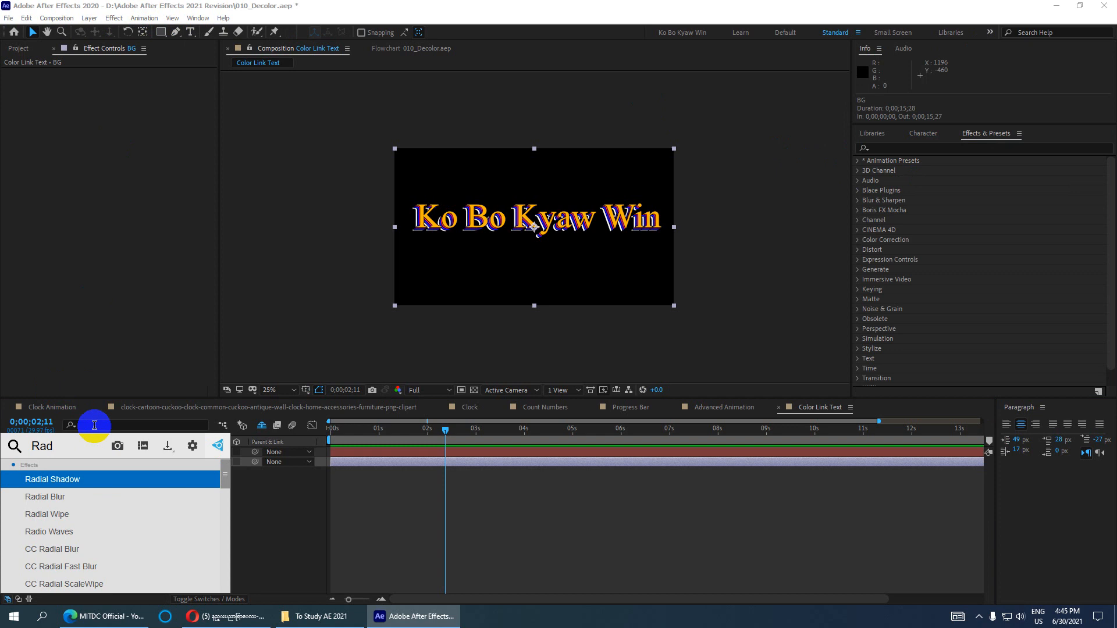
pyautogui.write('ial G')
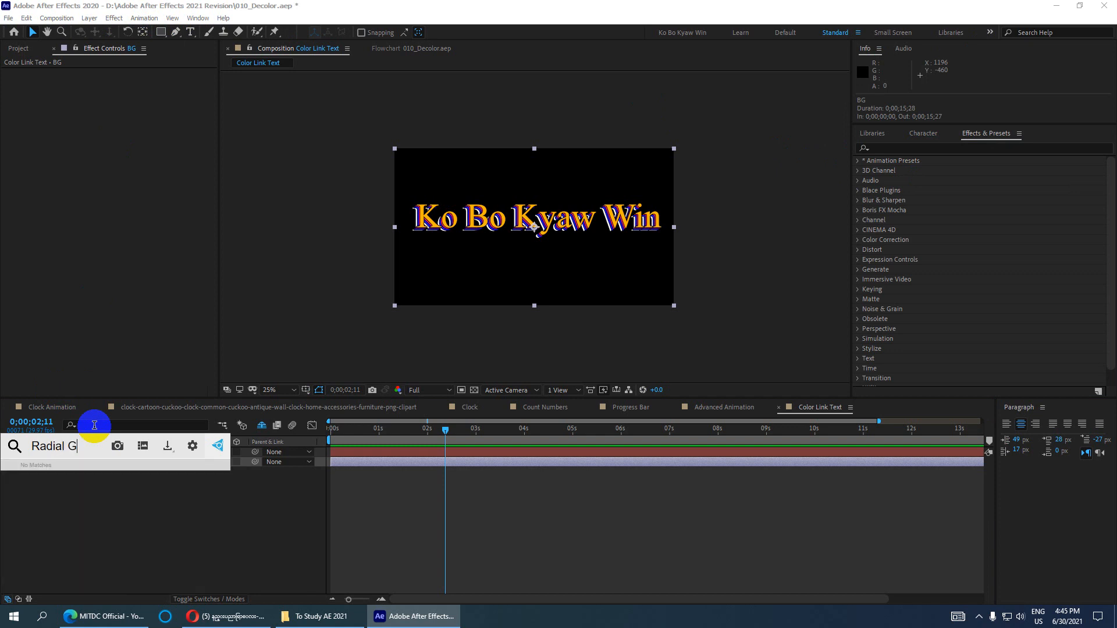
pyautogui.press('BackSpace')
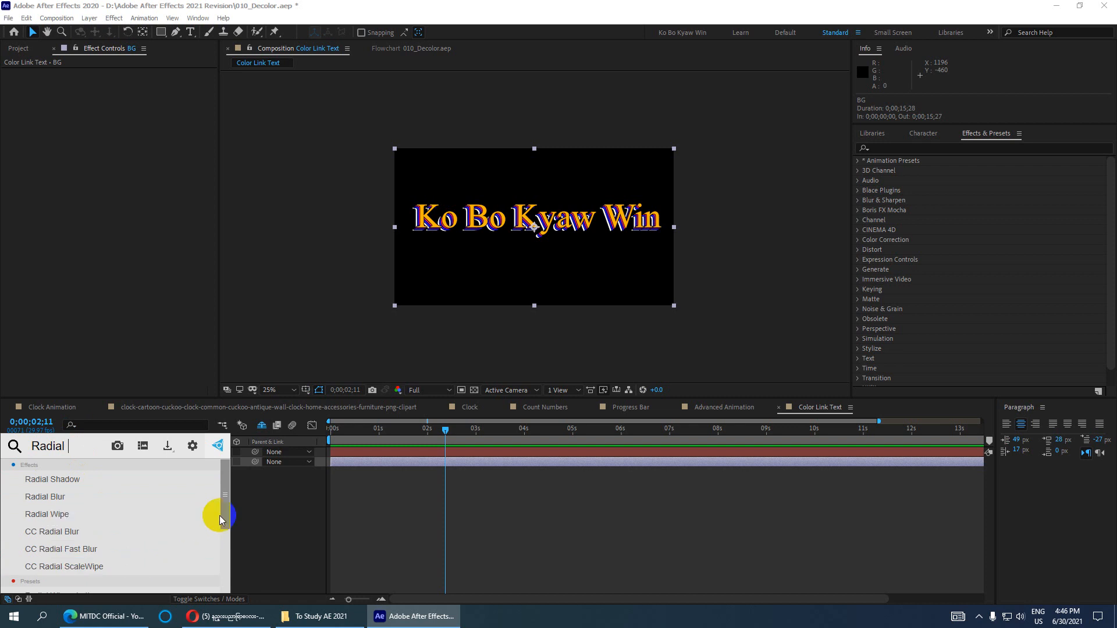
pyautogui.click(186, 473)
pyautogui.click(96, 462)
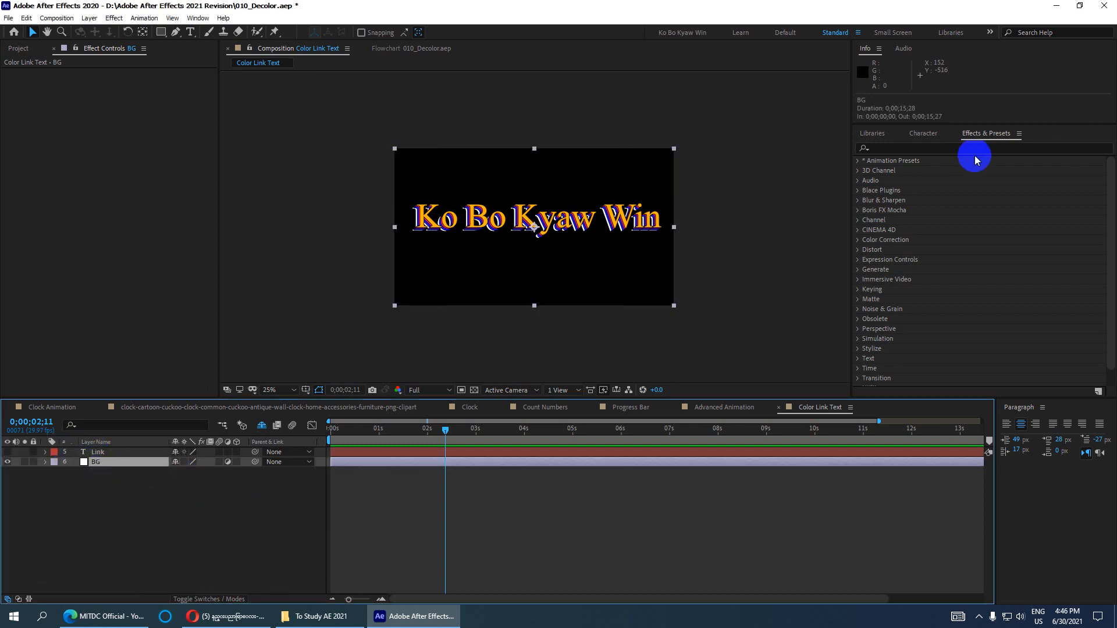
# - Apply Tint to BG with Map Black To set to red, then reselect BG
pyautogui.click(881, 148)
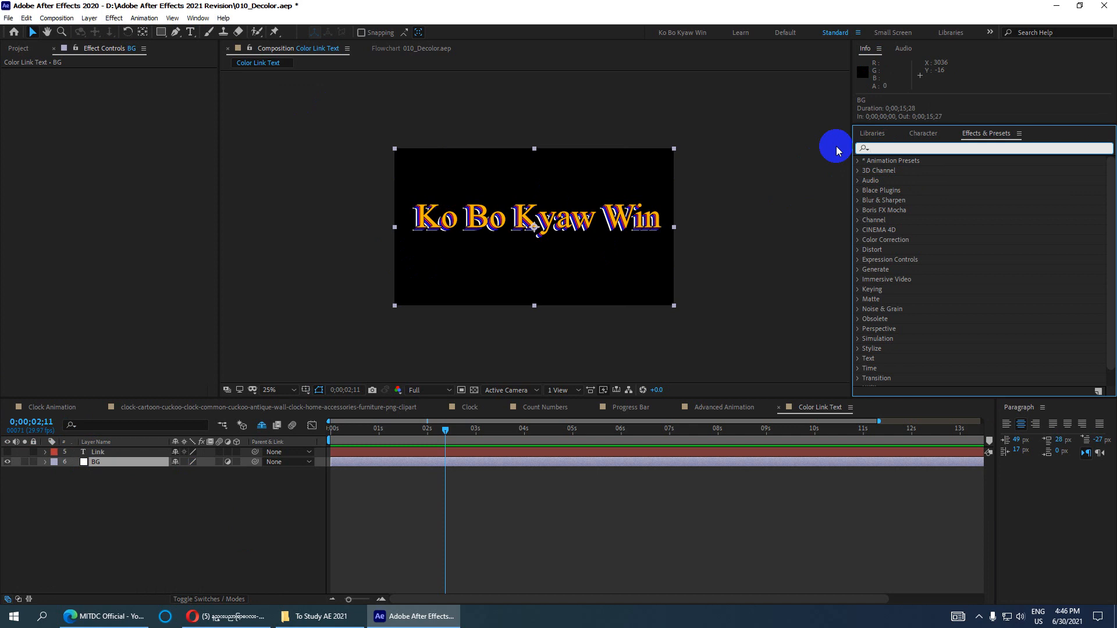
pyautogui.write('Tint')
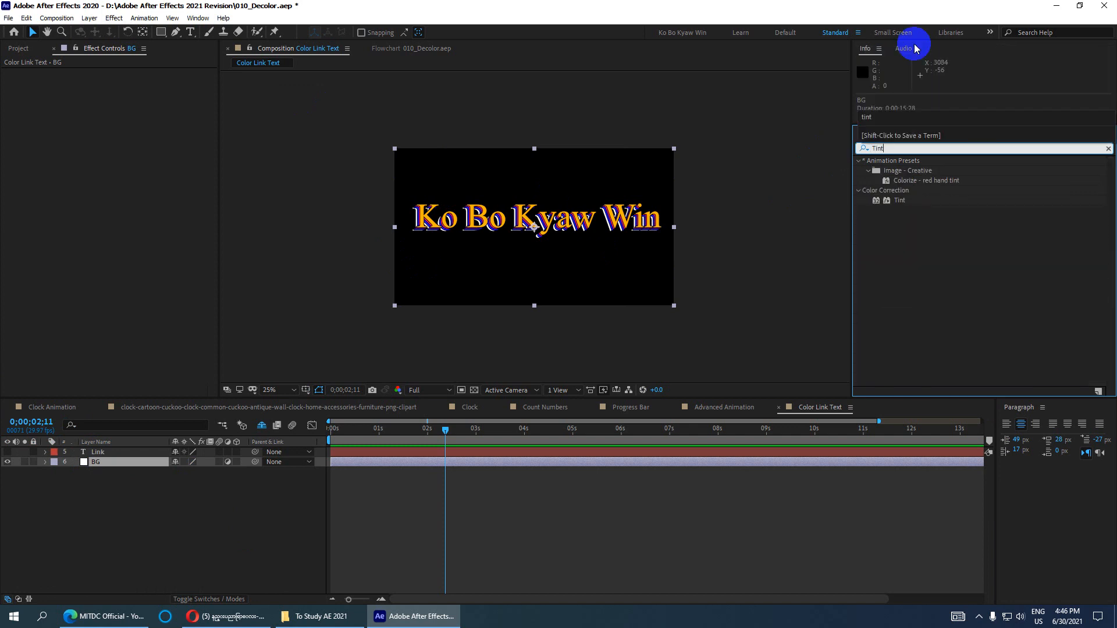
pyautogui.moveTo(899, 200); pyautogui.dragTo(138, 462)
pyautogui.click(127, 83)
pyautogui.moveTo(750, 168); pyautogui.dragTo(900, 100)
pyautogui.click(907, 126)
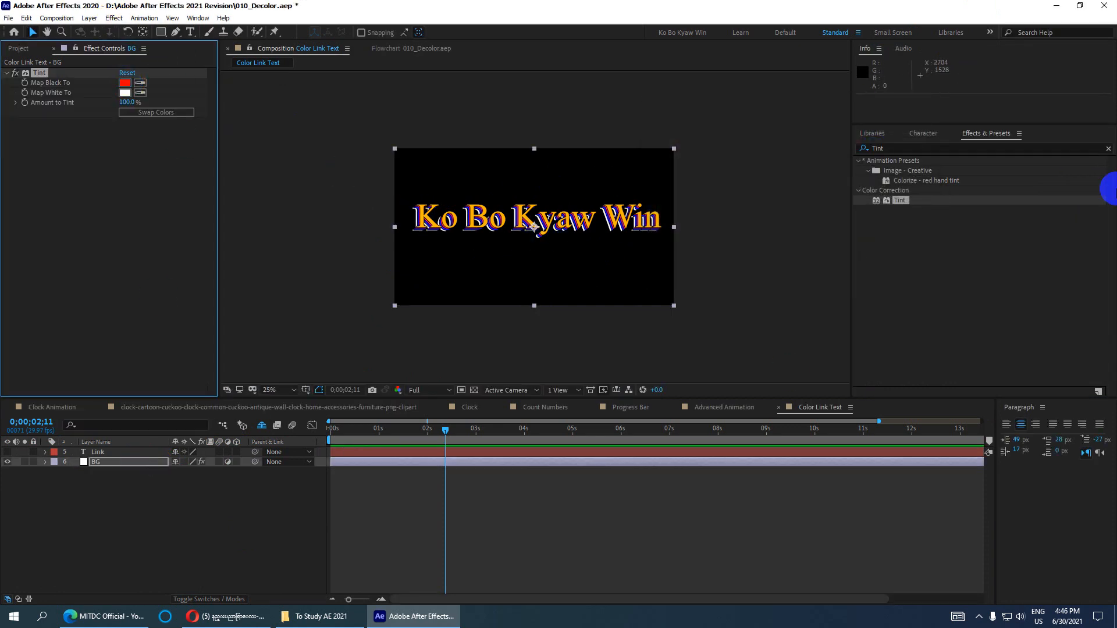
pyautogui.click(105, 463)
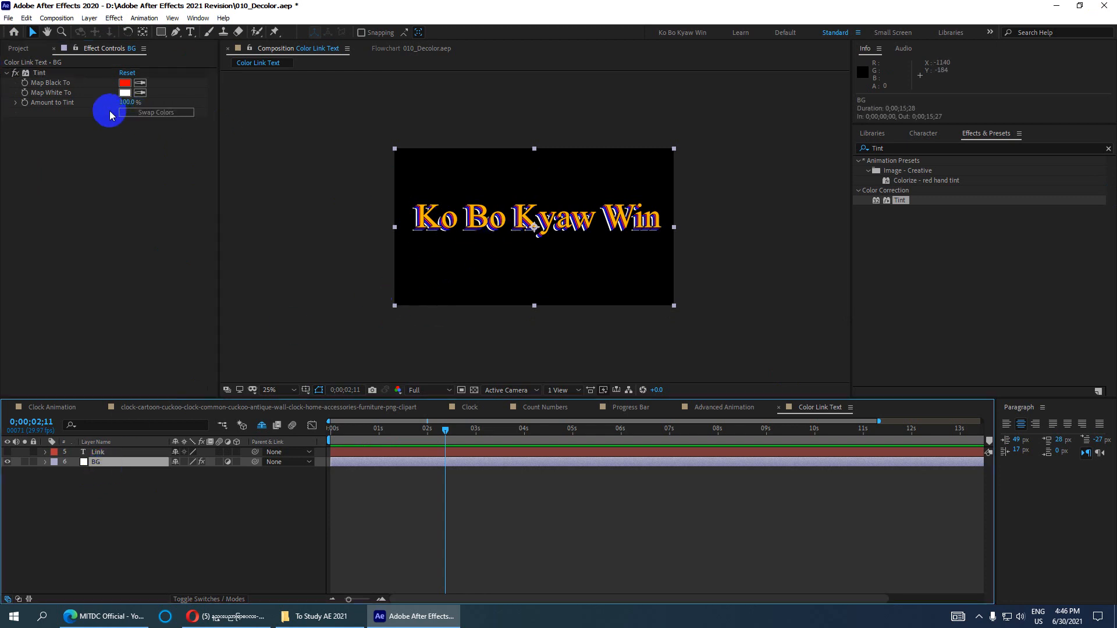
pyautogui.click(117, 522)
pyautogui.click(108, 461)
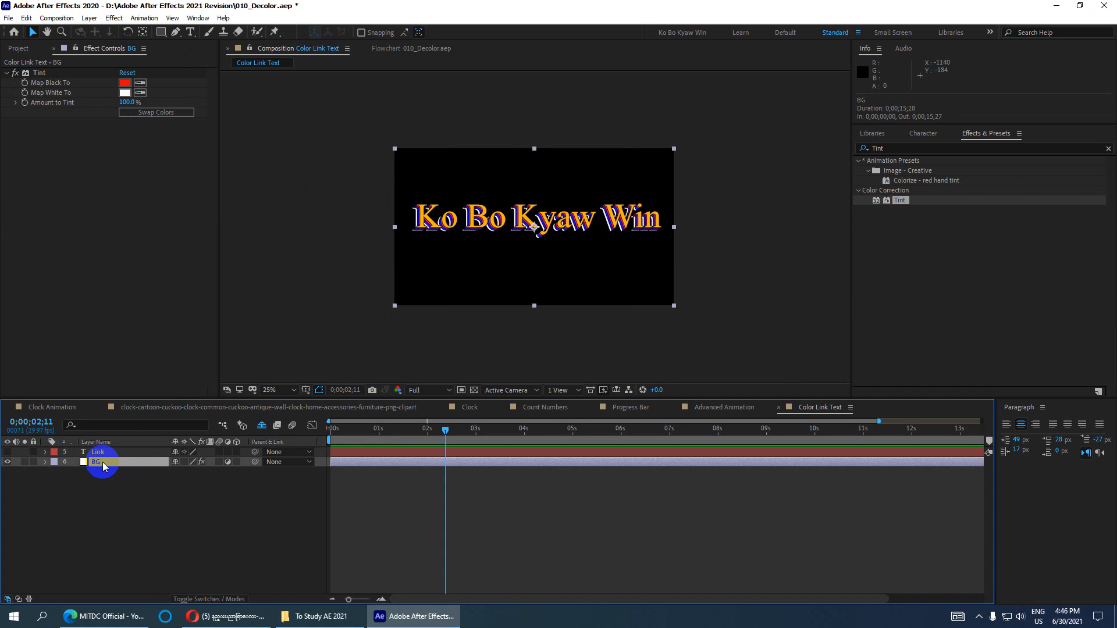
# - Delete BG, create a 1920×1080 red solid, and place Red Solid 1 beneath Link
pyautogui.press('Delete')
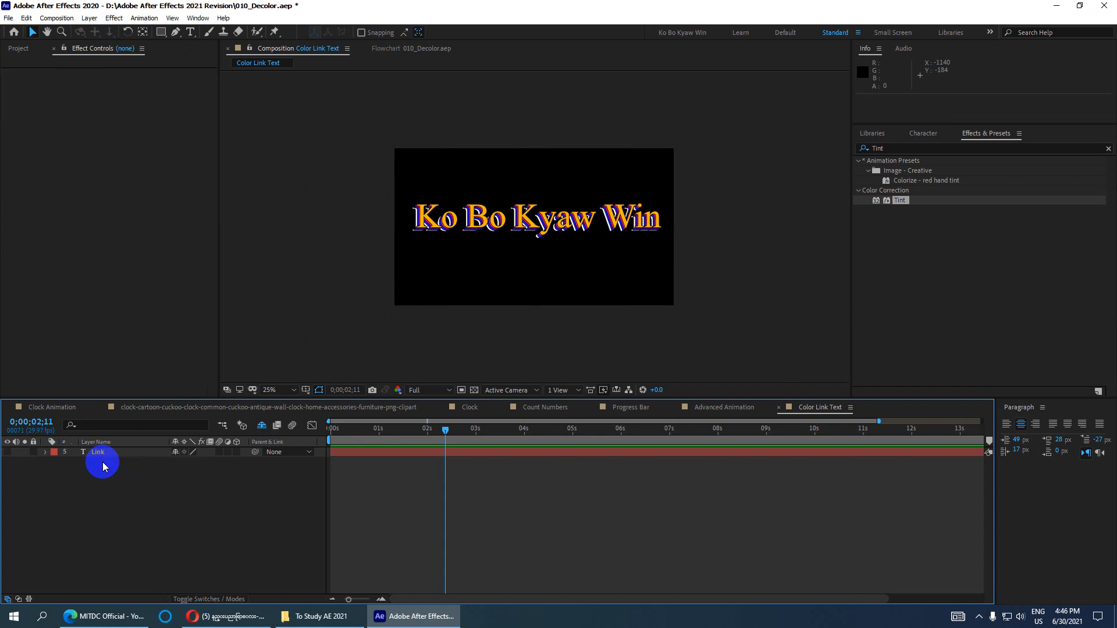
pyautogui.rightClick(103, 465)
pyautogui.click(182, 387)
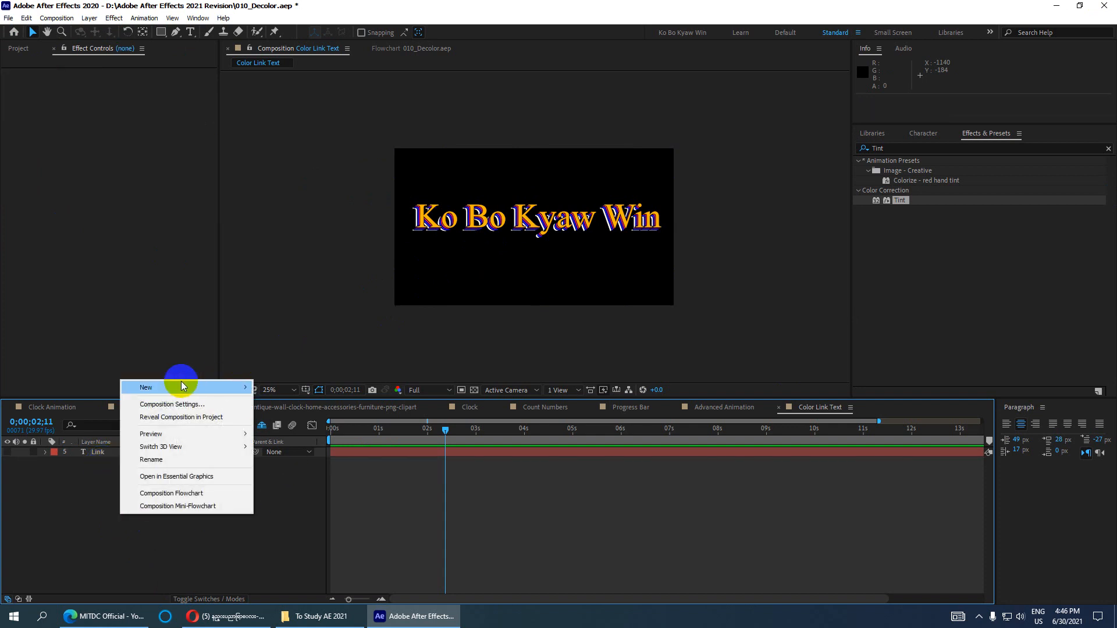
pyautogui.click(282, 418)
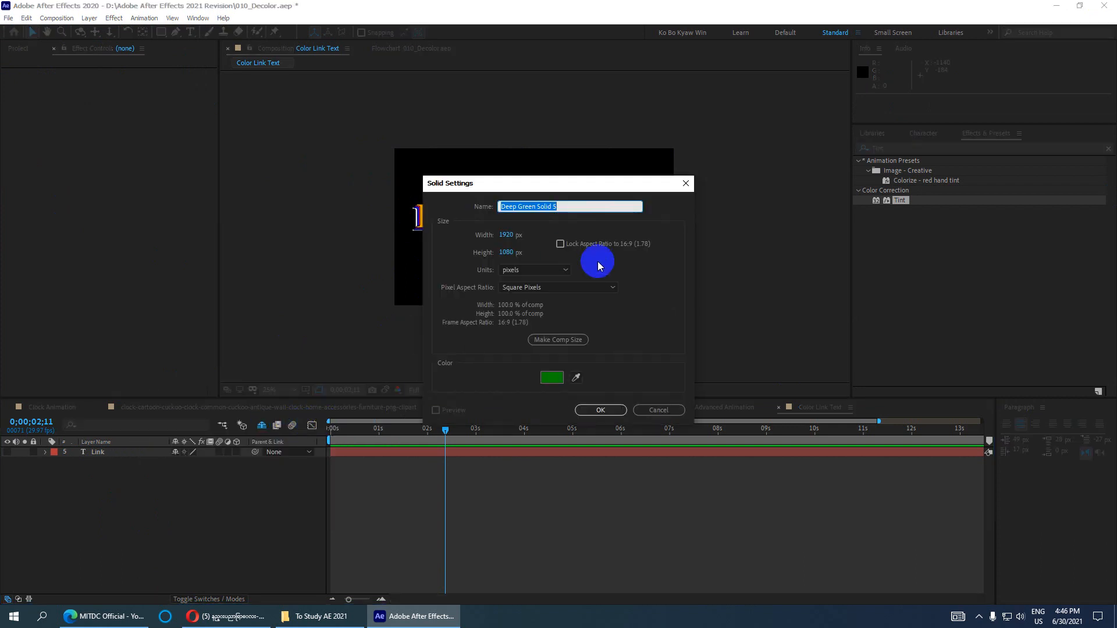
pyautogui.click(551, 379)
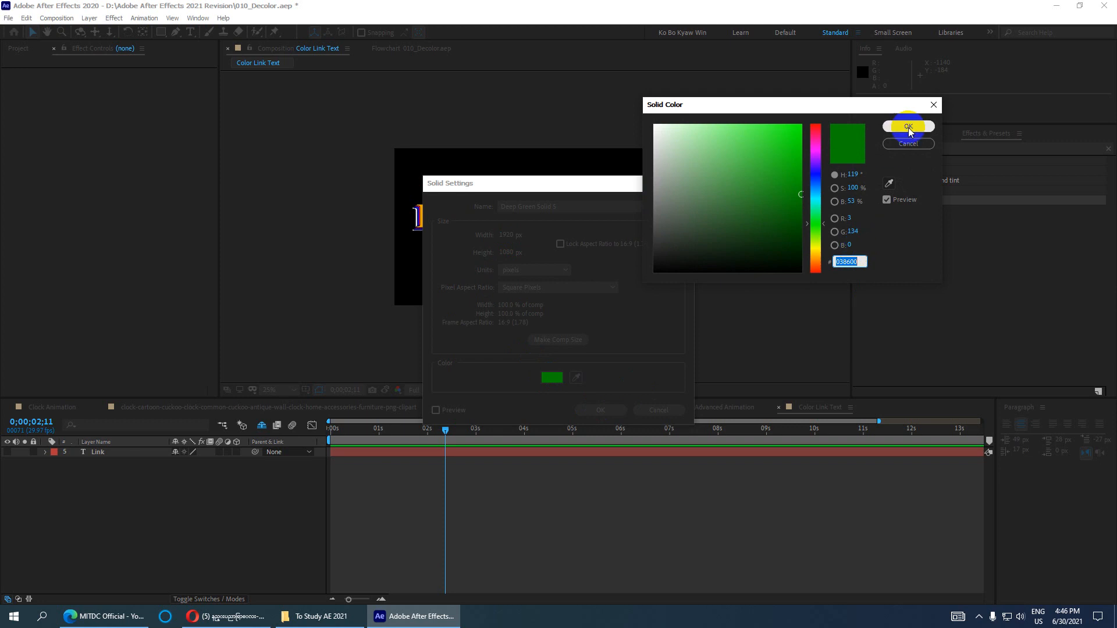
pyautogui.moveTo(813, 135); pyautogui.dragTo(815, 113)
pyautogui.click(908, 126)
pyautogui.click(583, 411)
pyautogui.moveTo(91, 455); pyautogui.dragTo(100, 471)
pyautogui.hotkey('ctrl', 'space')
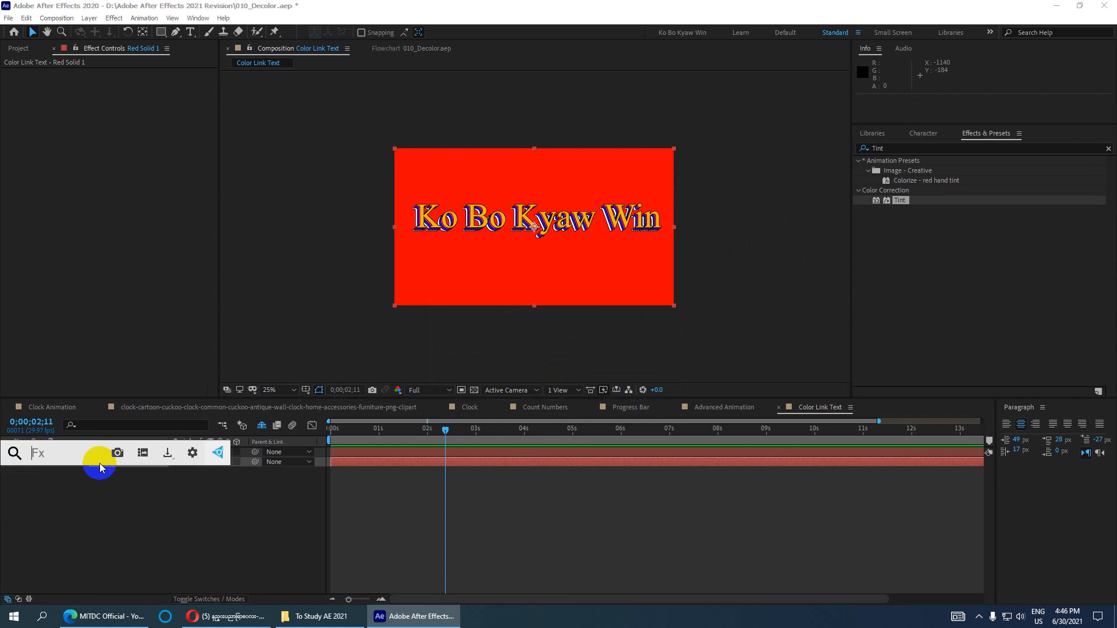
# - Search 'tint' in FX Console and apply Tint to Red Solid 1, turning it grey
pyautogui.write('Radia')
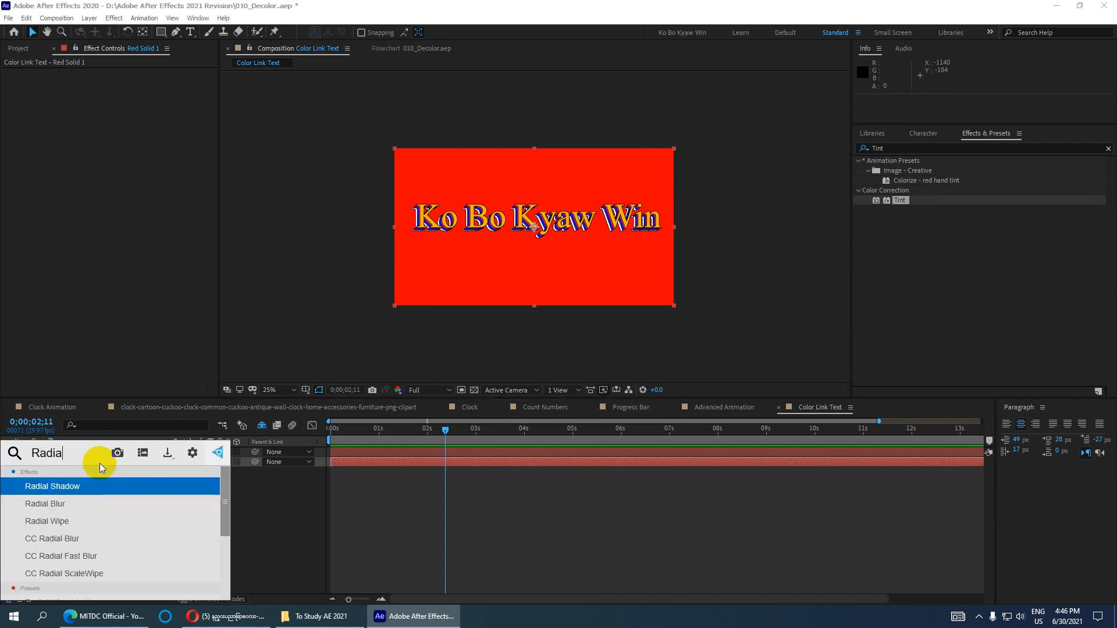
pyautogui.write('l g')
pyautogui.press('BackSpace')
pyautogui.press('BackSpace')
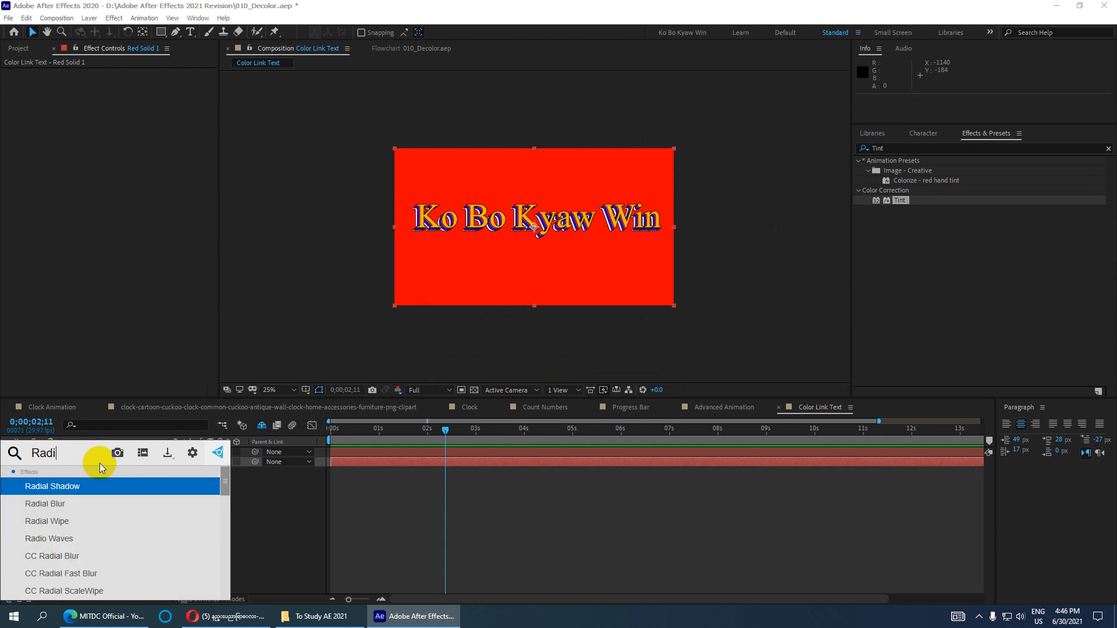
pyautogui.press('BackSpace')
pyautogui.press('BackSpace')
pyautogui.press('BackSpace')
pyautogui.press('BackSpace')
pyautogui.press('BackSpace')
pyautogui.press('BackSpace')
pyautogui.write('tint')
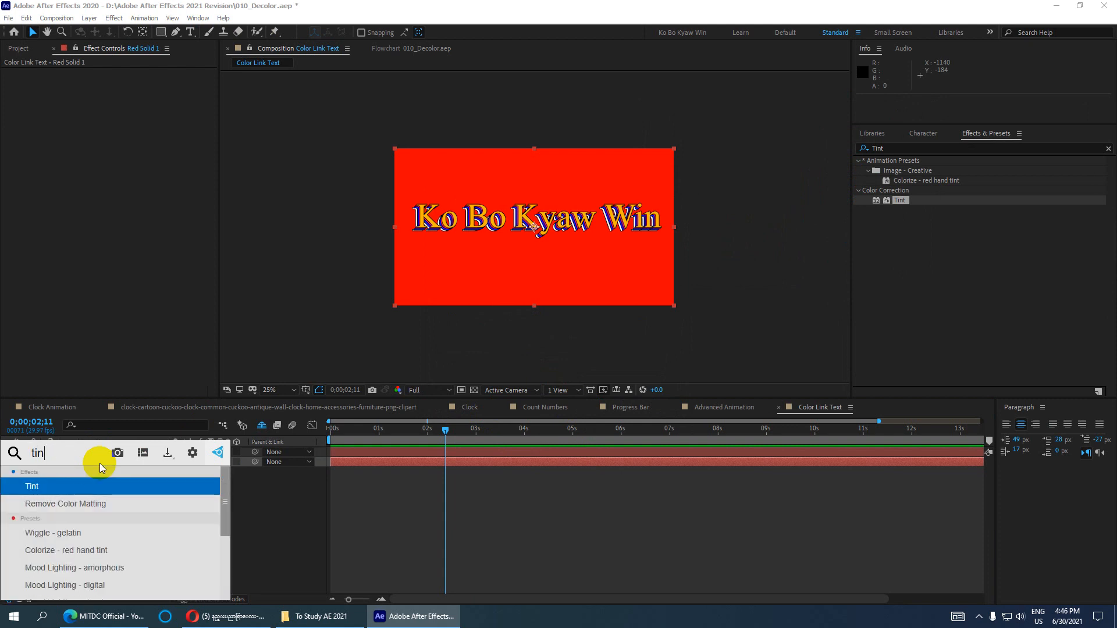
pyautogui.click(58, 488)
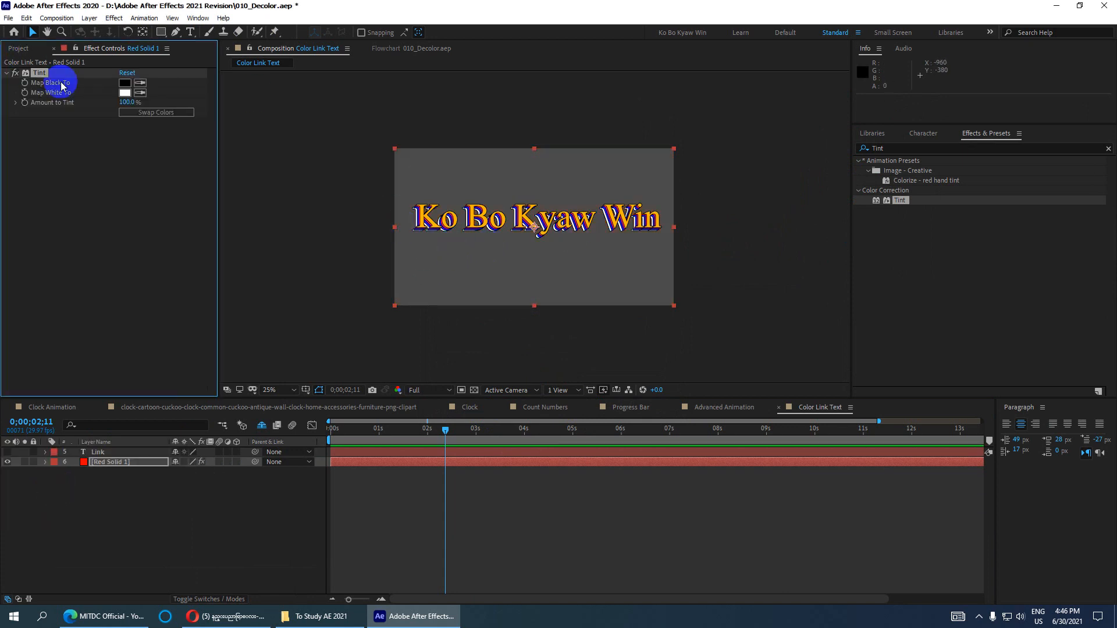
# - Set Tint's Map Black To blue (0C00FF) and Map White To black on Red Solid 1
pyautogui.click(125, 82)
pyautogui.moveTo(705, 210); pyautogui.dragTo(902, 102)
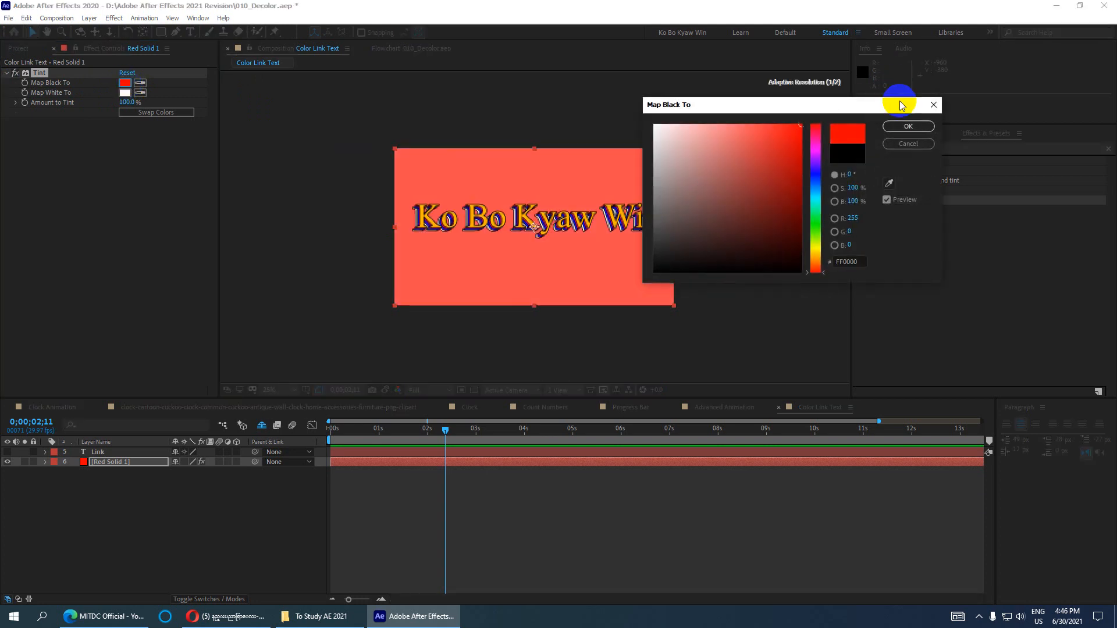
pyautogui.click(816, 173)
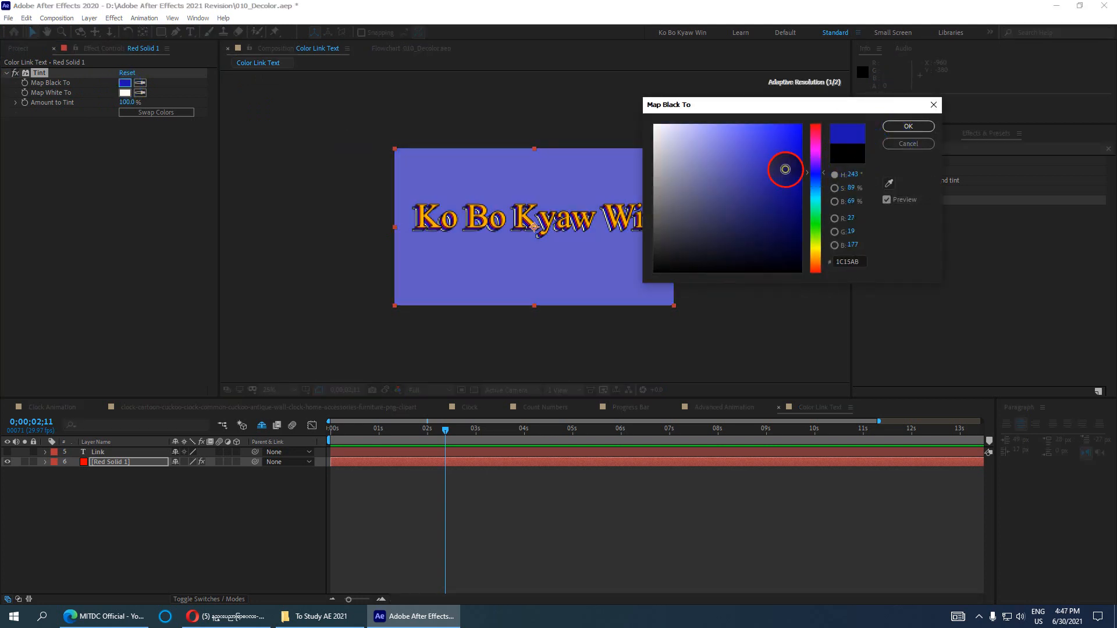
pyautogui.click(908, 126)
pyautogui.click(125, 93)
pyautogui.click(522, 317)
pyautogui.click(908, 126)
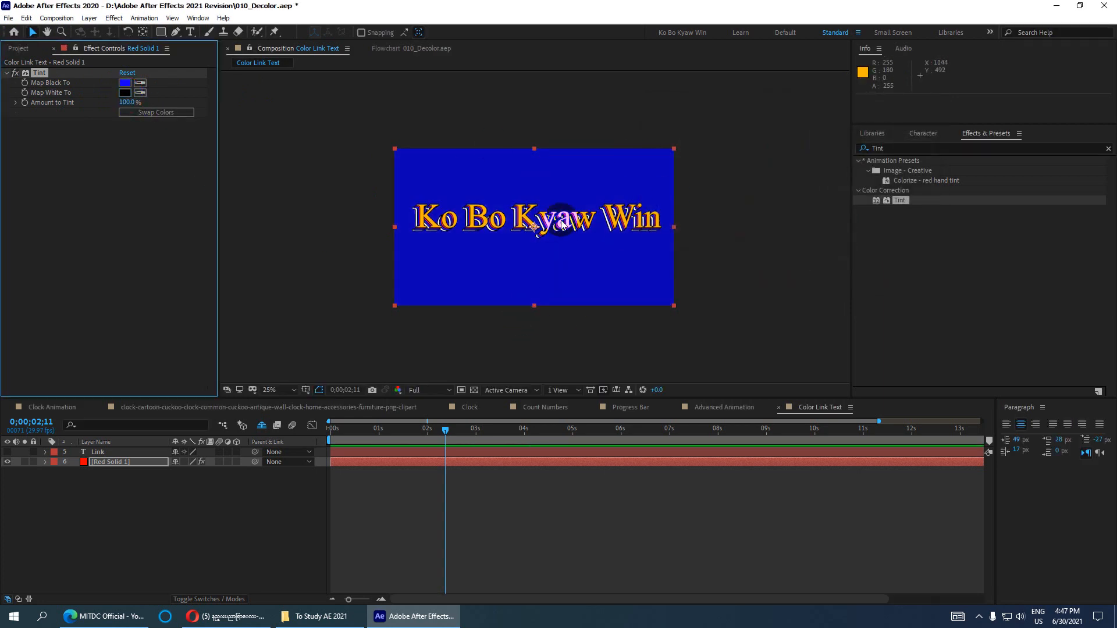
pyautogui.moveTo(446, 430); pyautogui.dragTo(698, 432)
# - Close the Paragraph panel and duplicate Red Solid 1 with Edit > Duplicate
pyautogui.click(1043, 411)
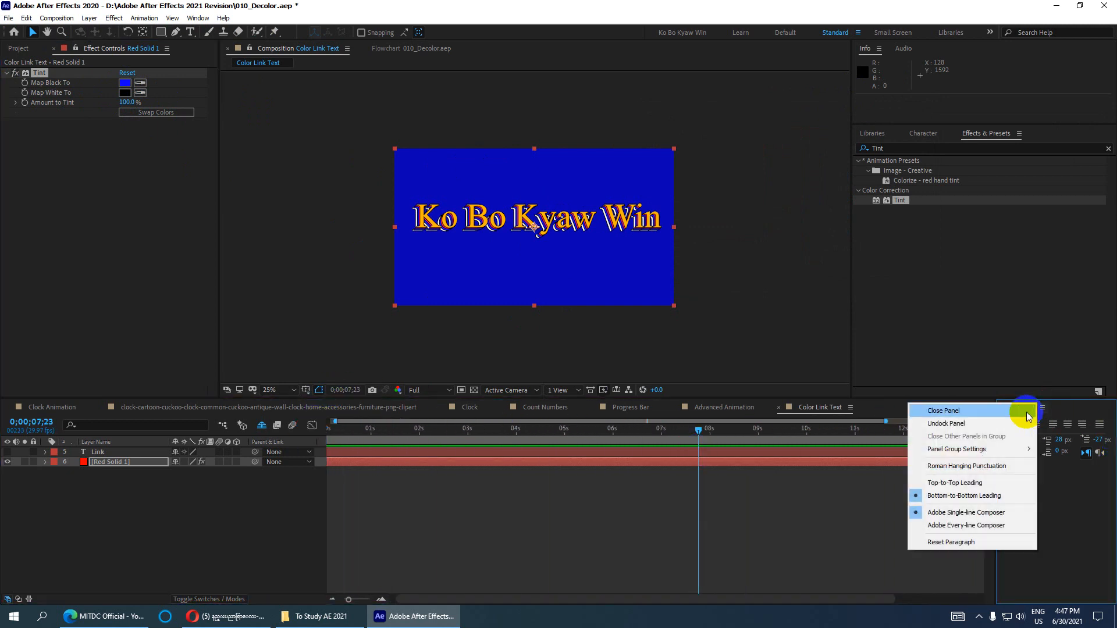
pyautogui.click(931, 407)
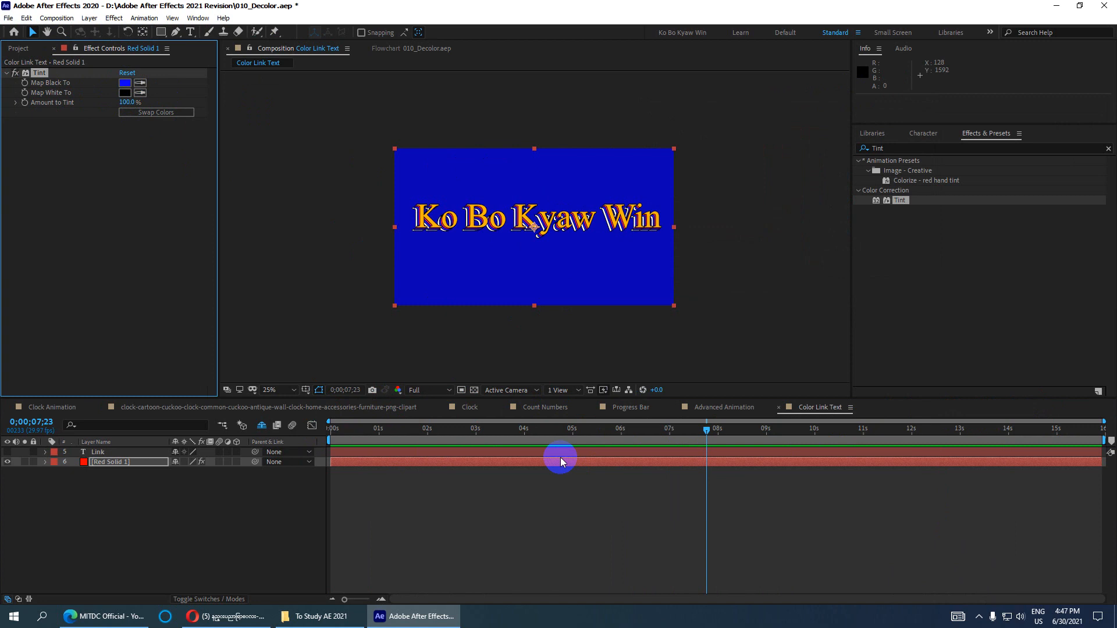
pyautogui.click(110, 462)
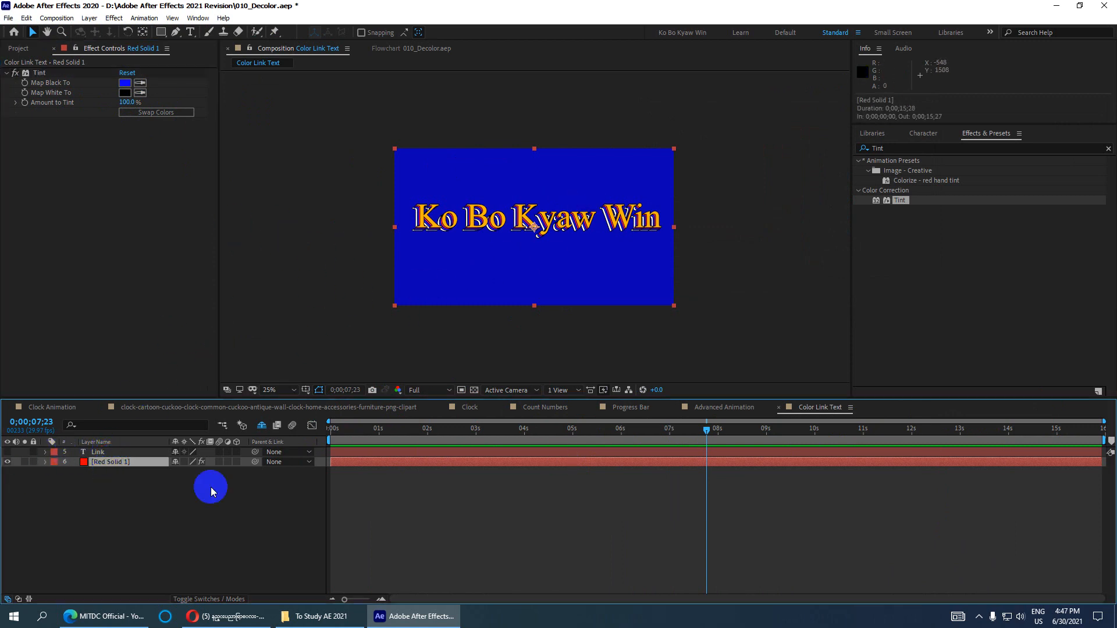
pyautogui.click(30, 19)
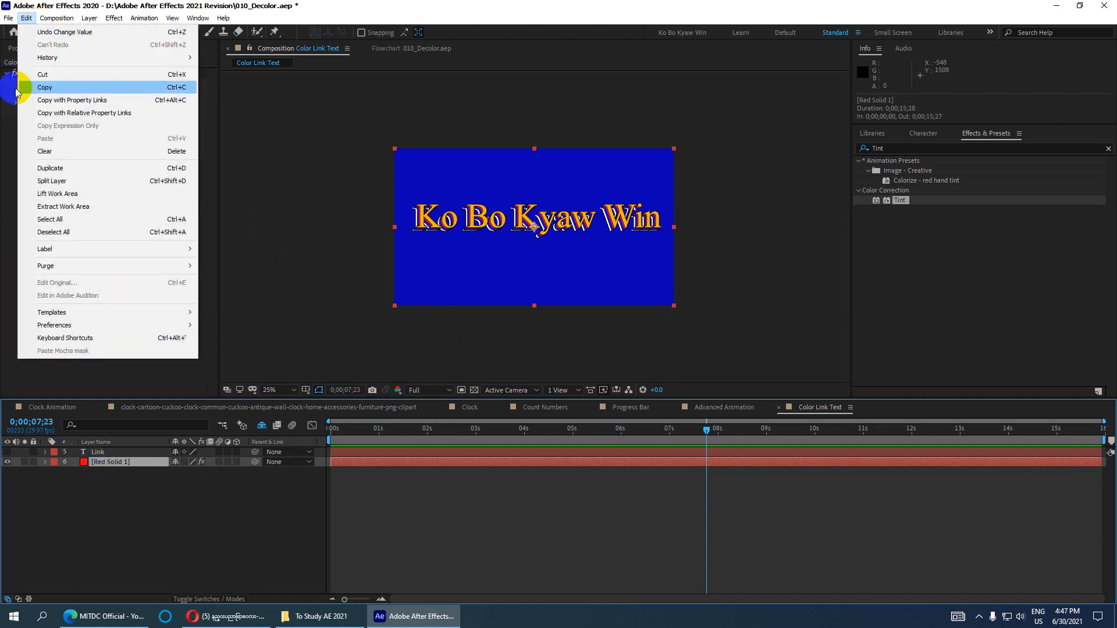
pyautogui.click(45, 168)
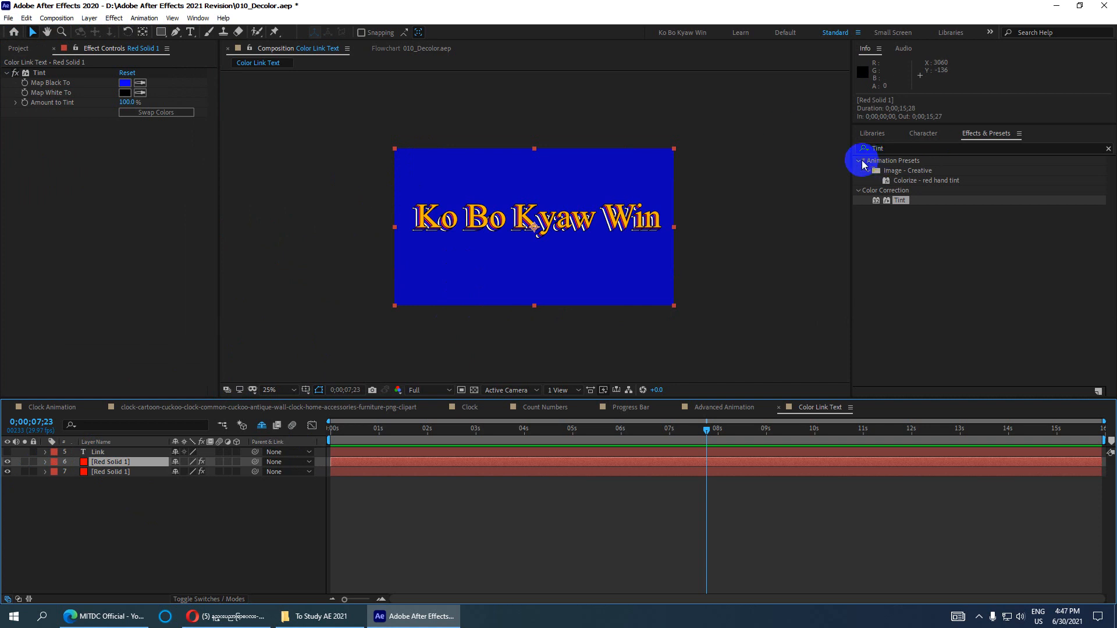
pyautogui.click(875, 149)
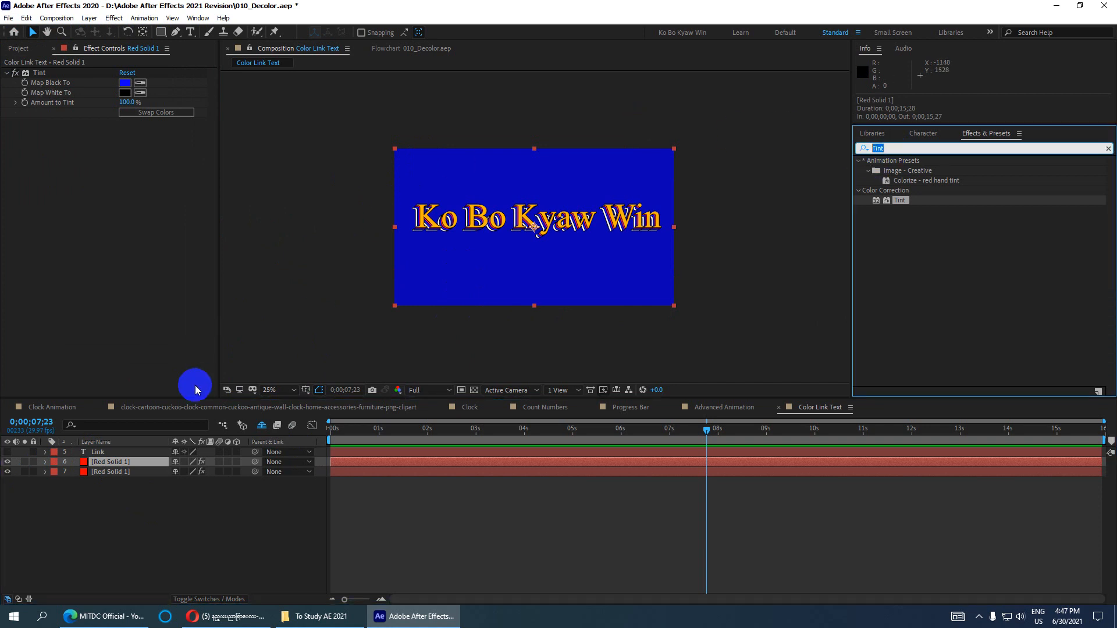
# - Search the effects for 'Radial Ramp', then erase the search text to list all categories
pyautogui.write('radial')
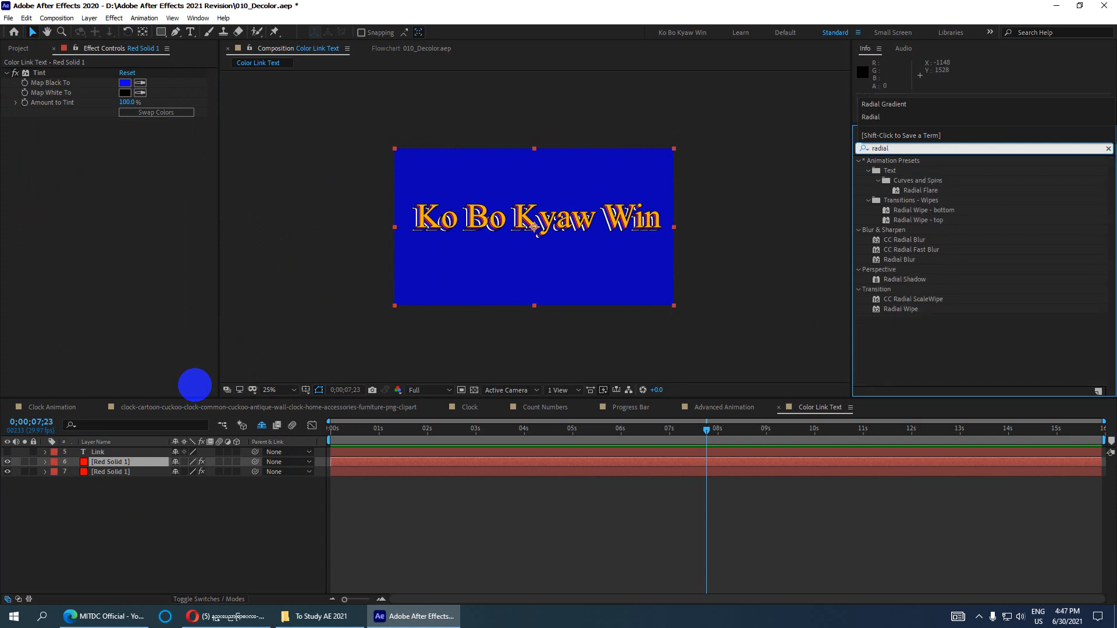
pyautogui.write(' r')
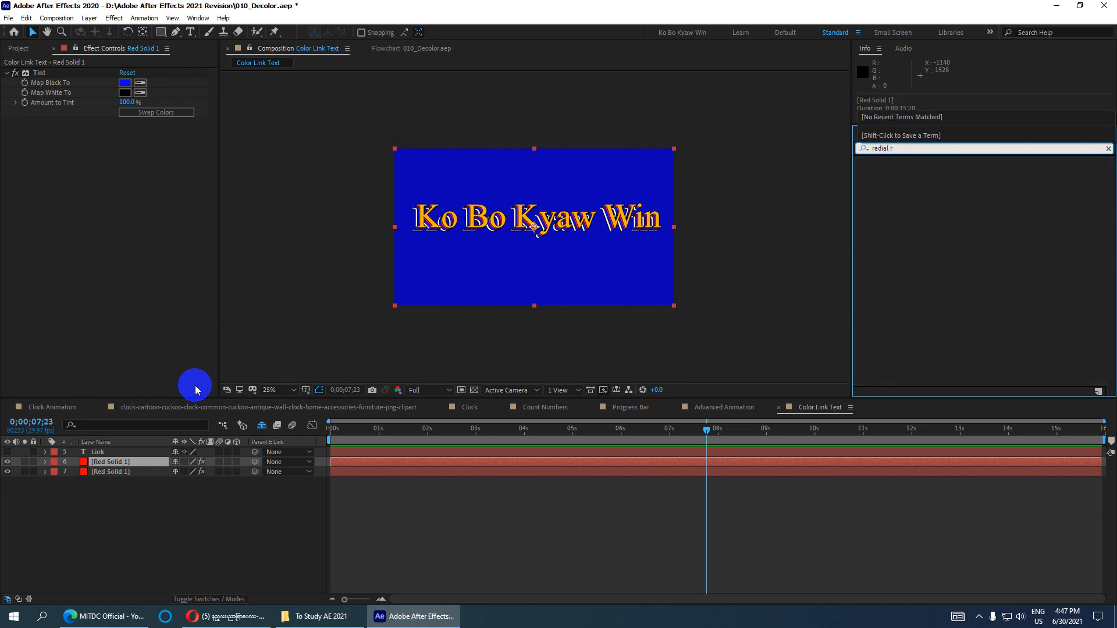
pyautogui.press('BackSpace')
pyautogui.press('BackSpace')
pyautogui.press('BackSpace')
pyautogui.press('BackSpace')
pyautogui.press('BackSpace')
pyautogui.press('BackSpace')
pyautogui.press('BackSpace')
pyautogui.press('BackSpace')
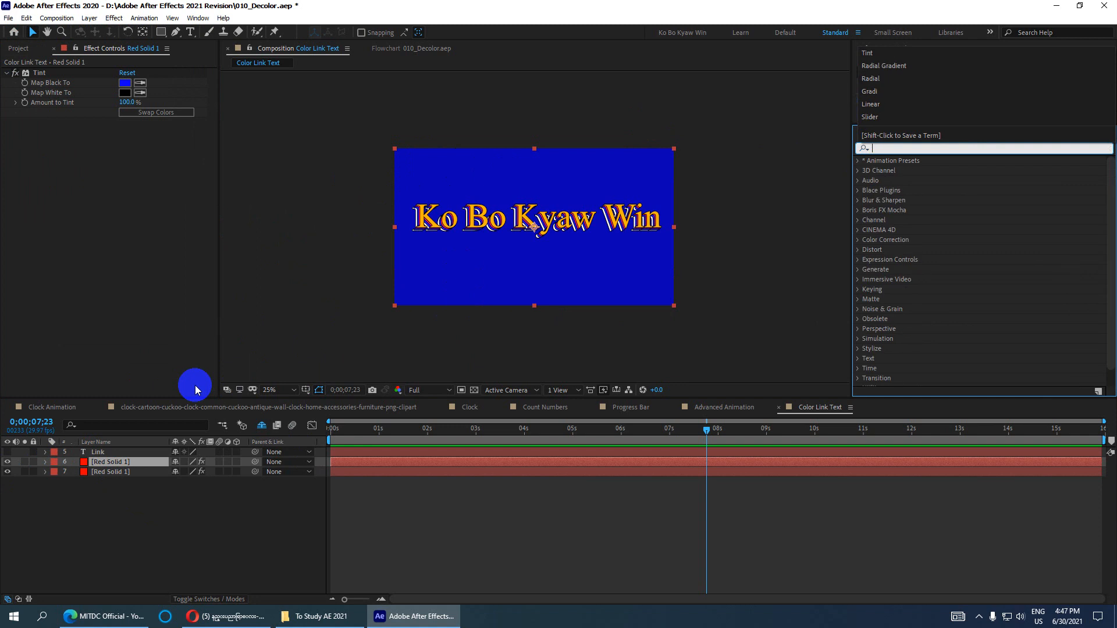
pyautogui.write('Radian')
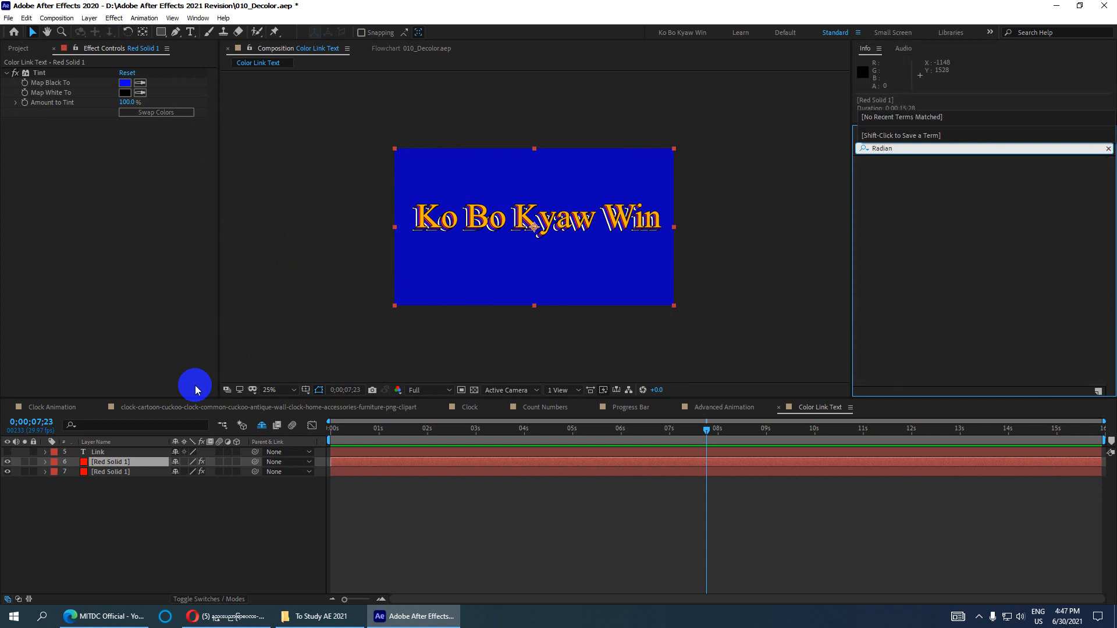
pyautogui.press('BackSpace')
pyautogui.write('l Ra')
pyautogui.press('Return')
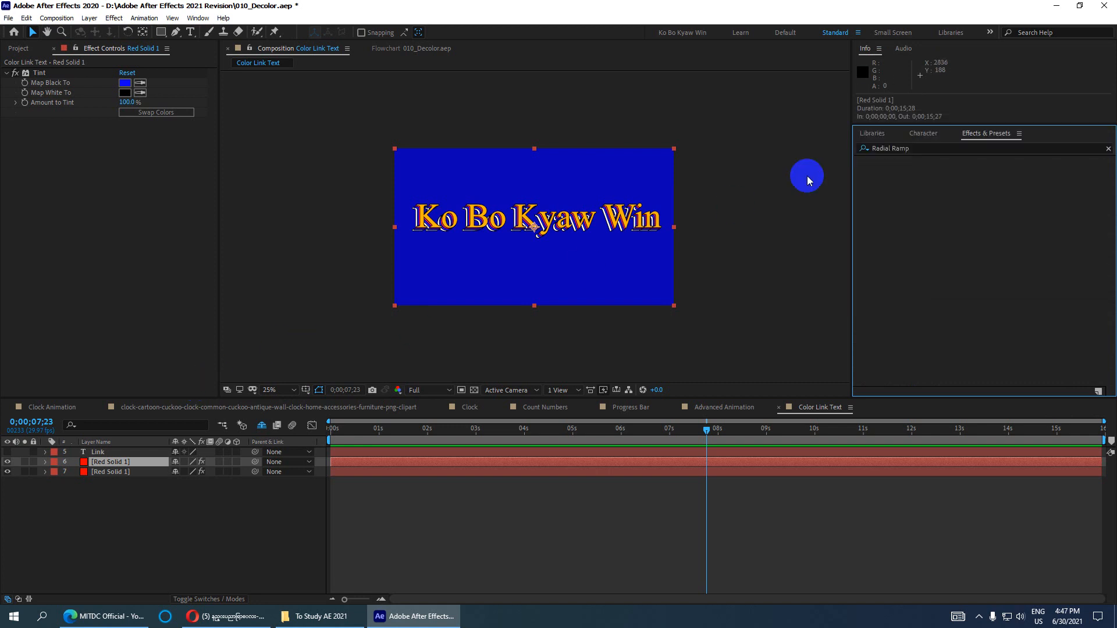
pyautogui.click(915, 149)
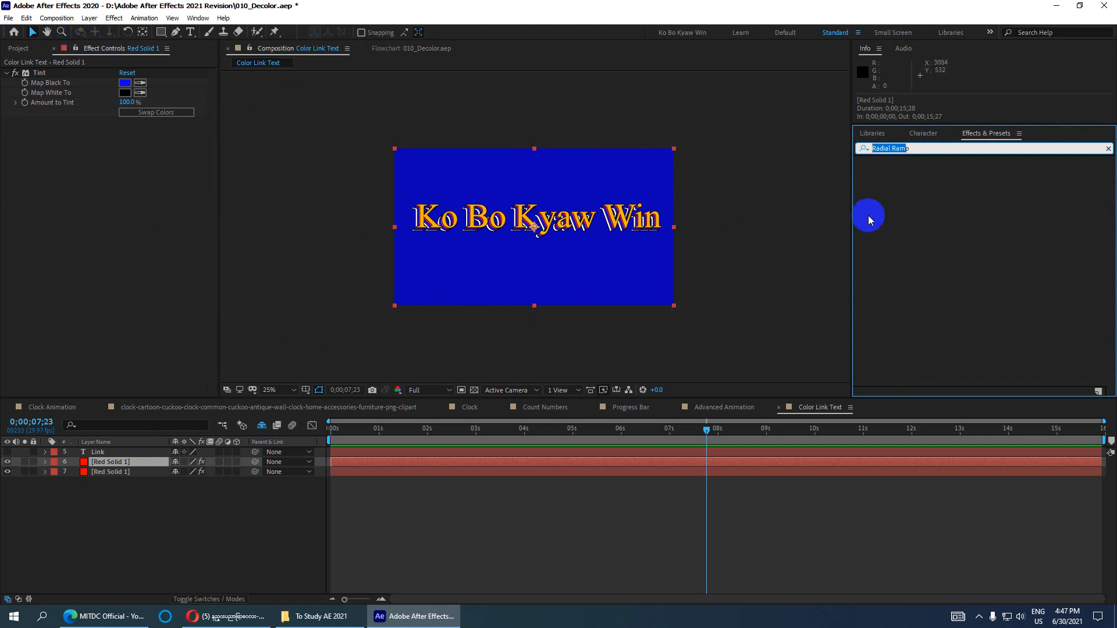
pyautogui.moveTo(917, 148); pyautogui.dragTo(843, 150)
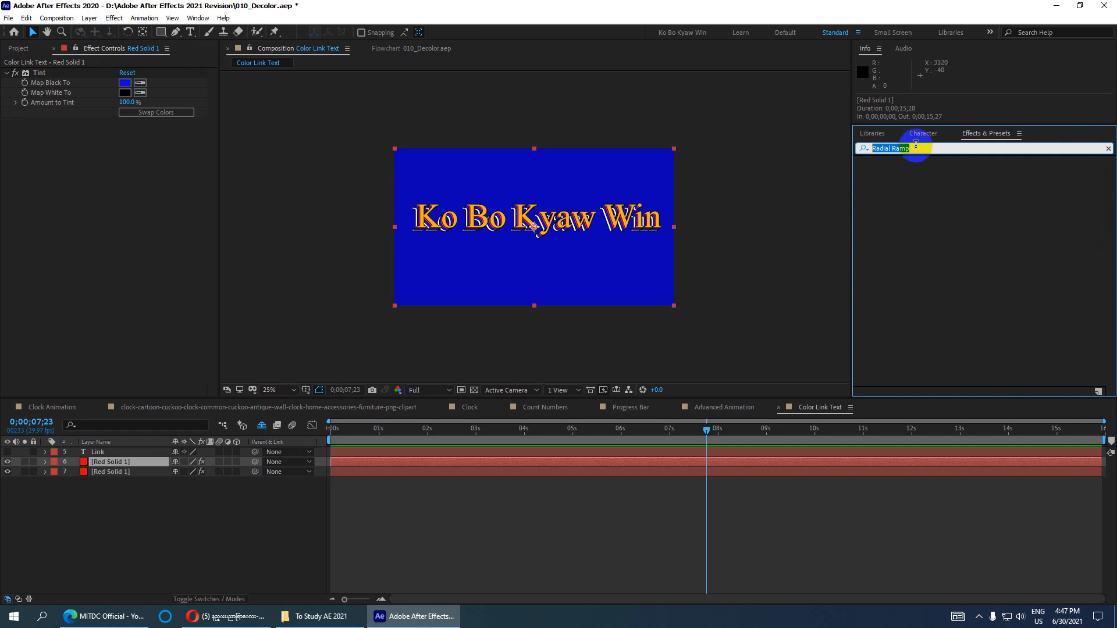
pyautogui.press('BackSpace')
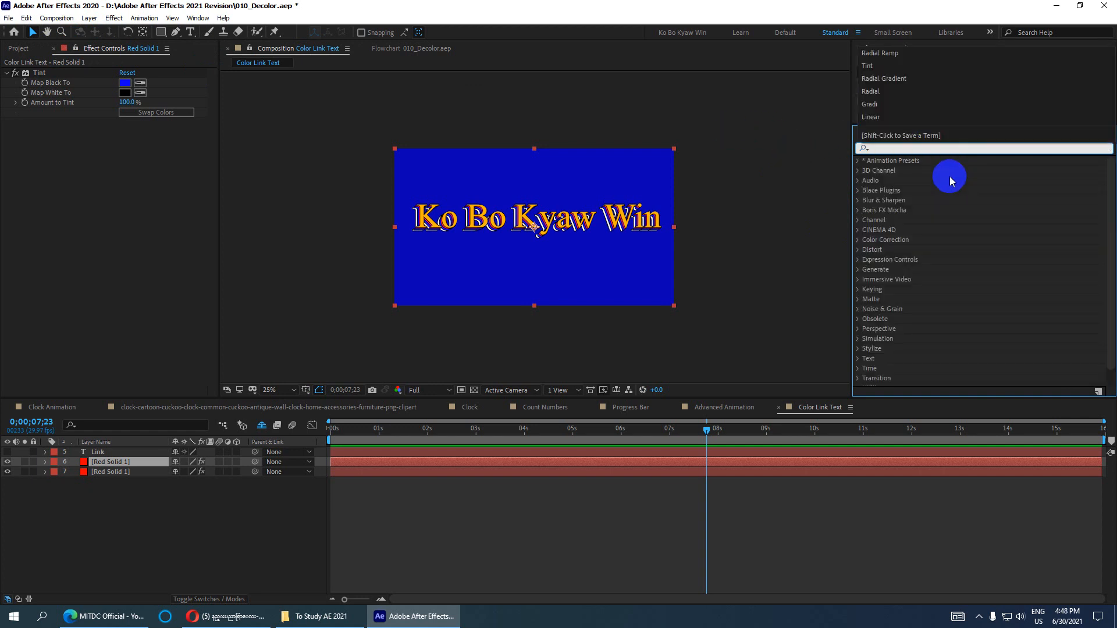
# - Filter Effects & Presets to 'tint', apply it to the solid, then delete the extra Tint 2
pyautogui.click(896, 150)
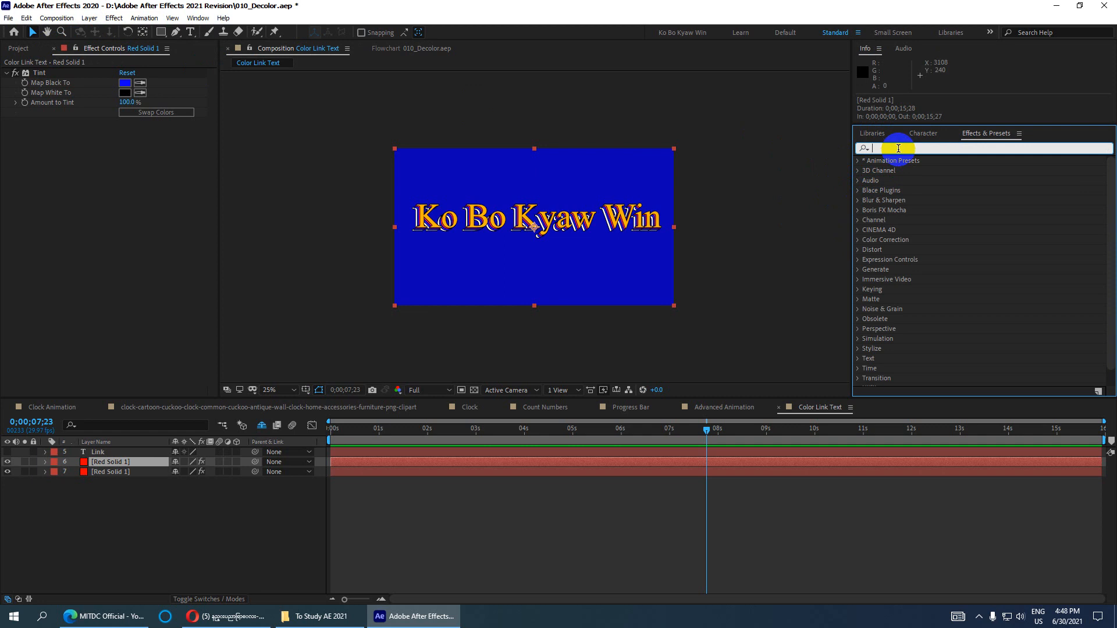
pyautogui.write('tint')
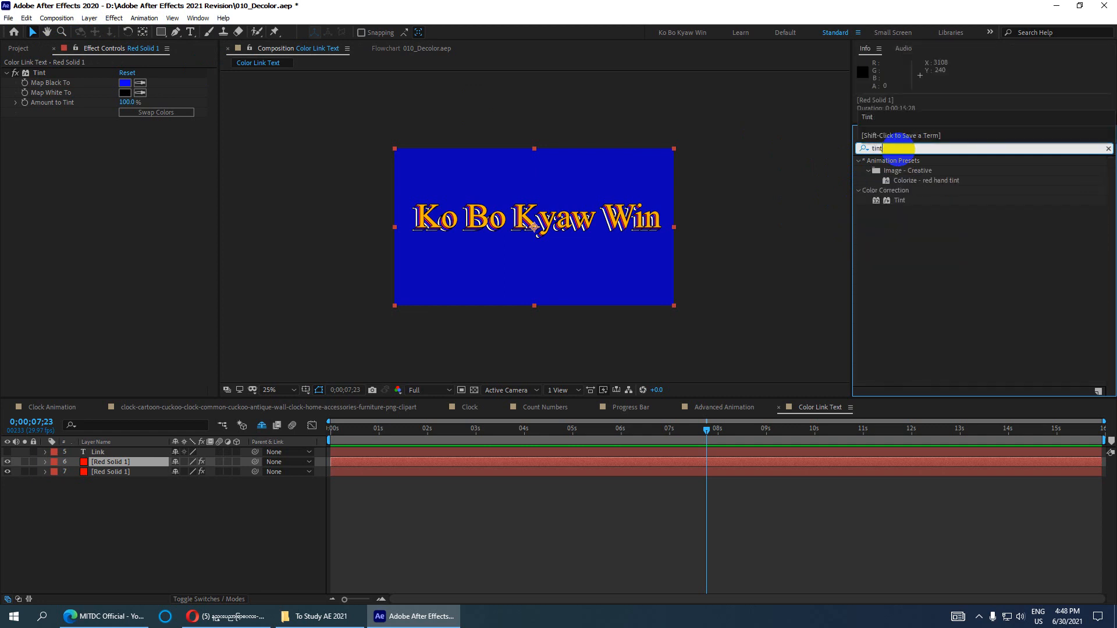
pyautogui.moveTo(894, 204); pyautogui.dragTo(109, 463)
pyautogui.click(51, 220)
pyautogui.click(51, 121)
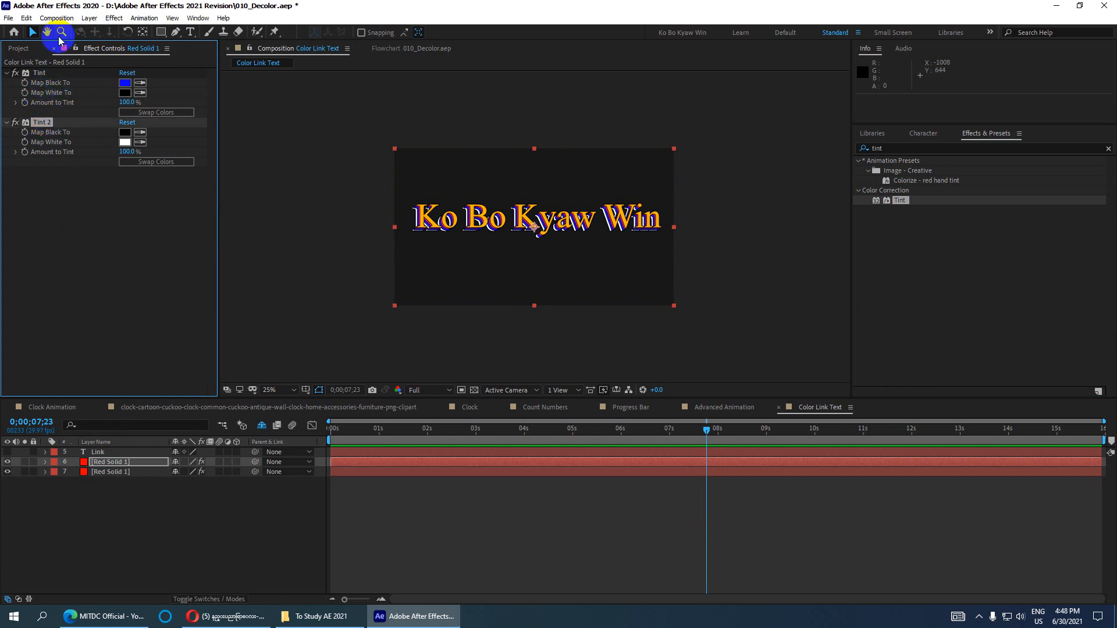
pyautogui.press('Delete')
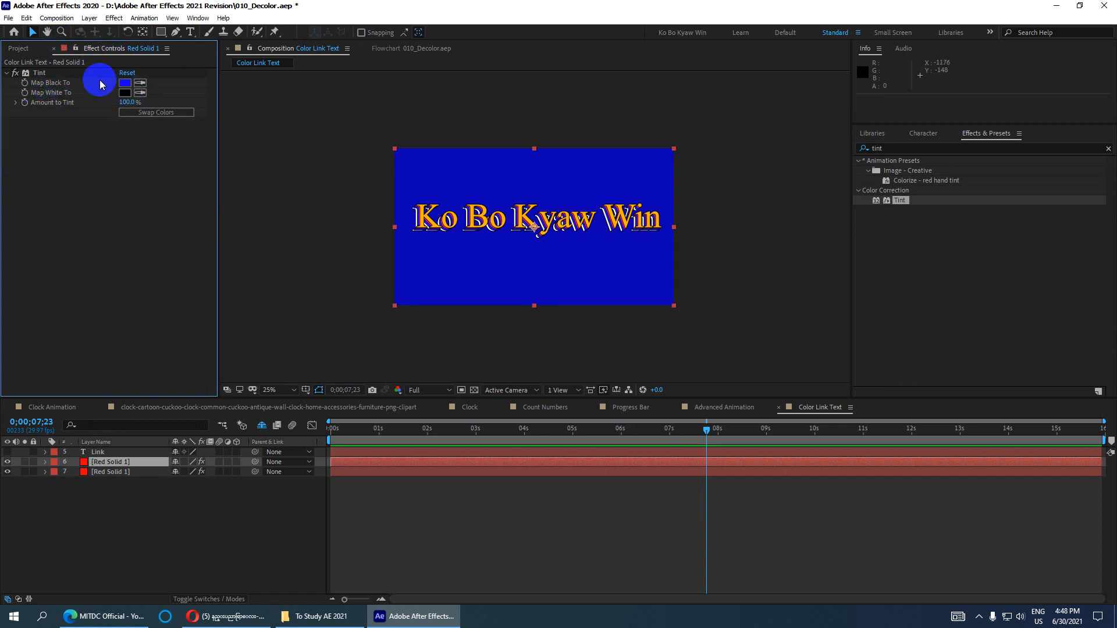
# - Set the top solid's Tint Map Black To colour to purple
pyautogui.click(124, 83)
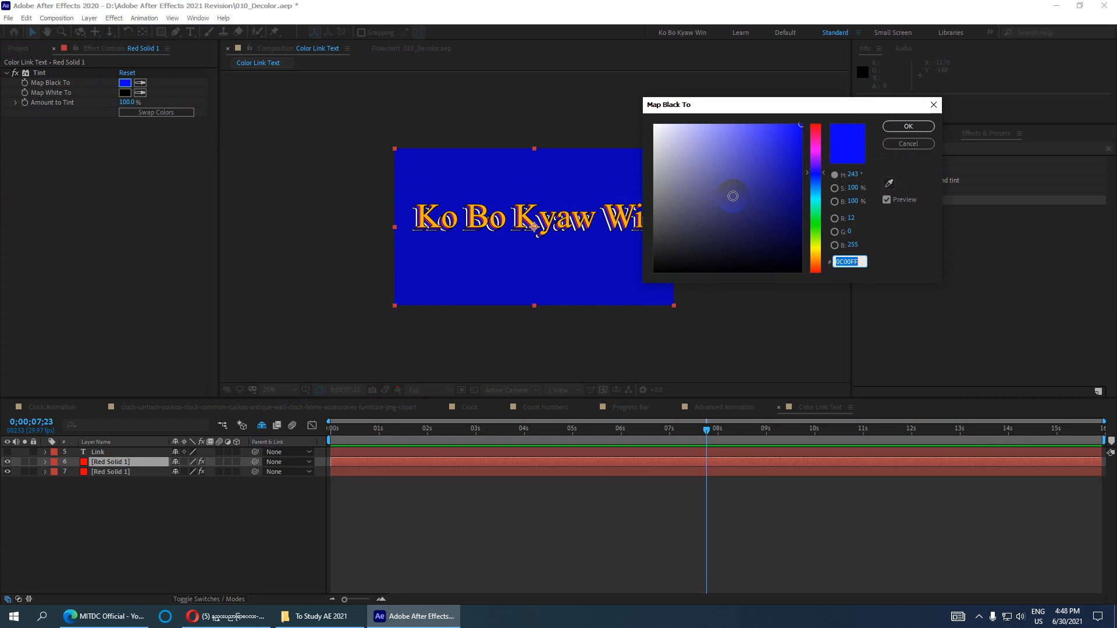
pyautogui.click(816, 159)
pyautogui.click(786, 142)
pyautogui.click(908, 126)
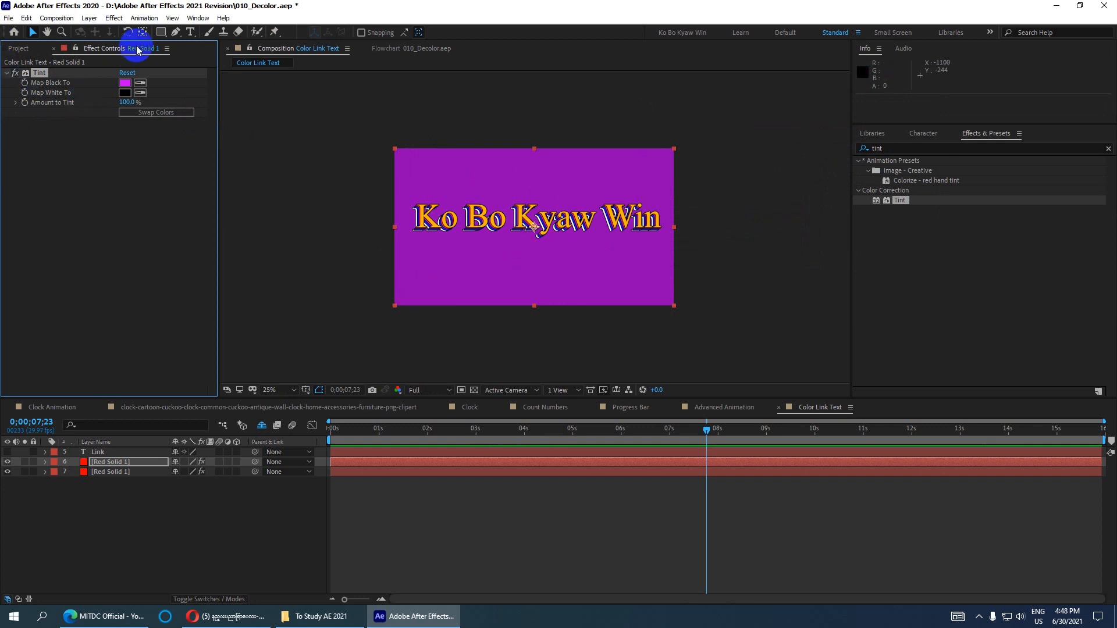
# - Draw an ellipse mask over the solid and reshape its vertices into a wide oval
pyautogui.moveTo(161, 31); pyautogui.dragTo(217, 60)
pyautogui.moveTo(365, 132); pyautogui.dragTo(693, 296)
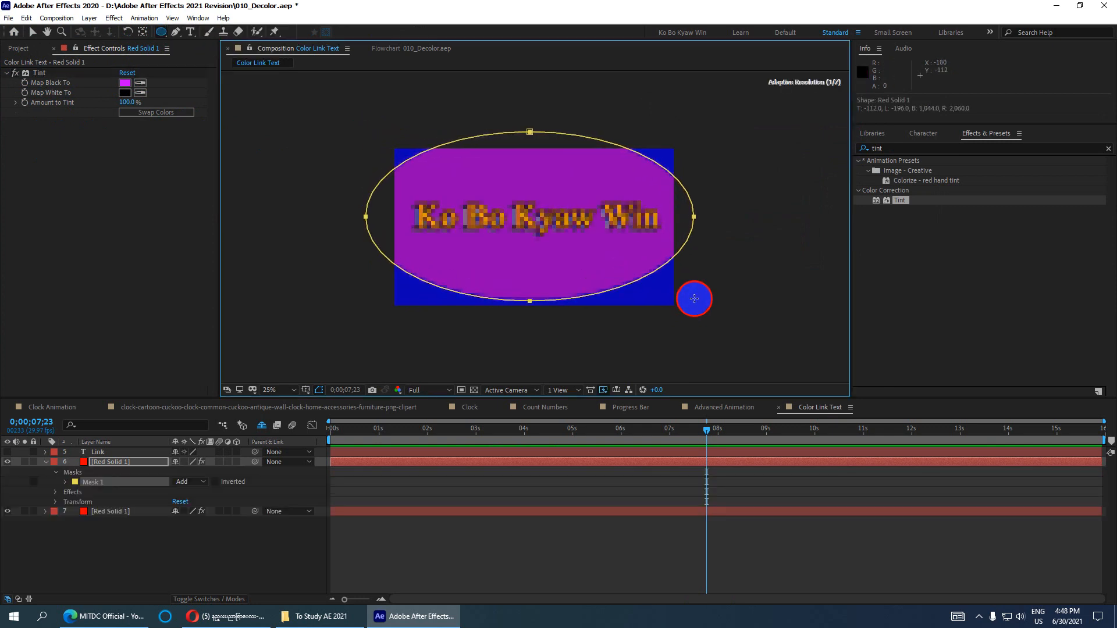
pyautogui.click(32, 31)
pyautogui.click(422, 260)
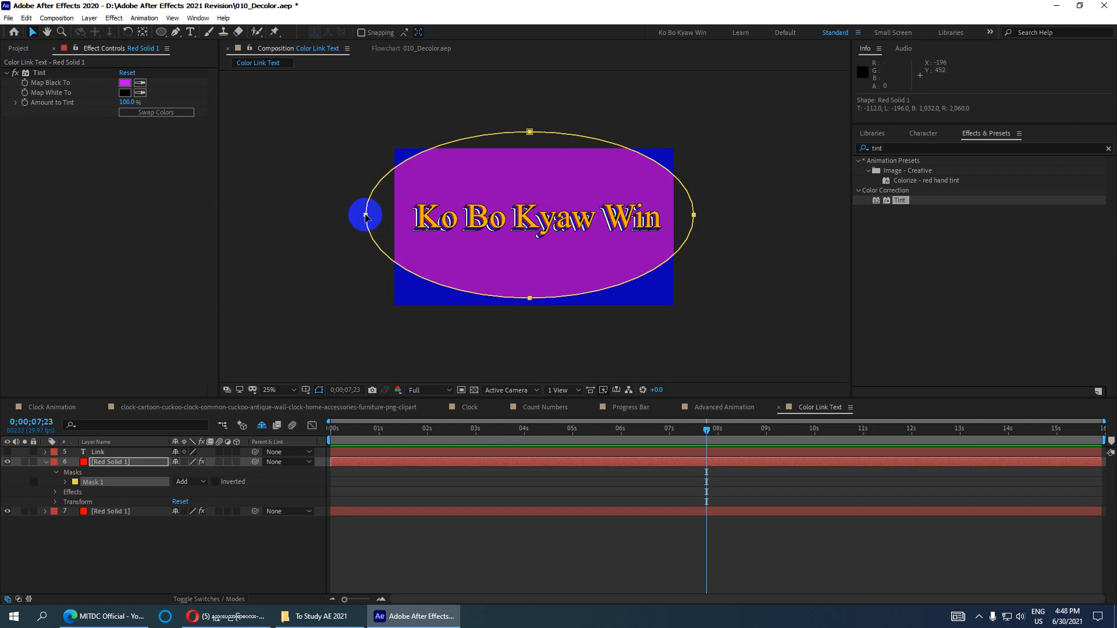
pyautogui.moveTo(365, 215); pyautogui.dragTo(415, 230)
pyautogui.moveTo(578, 148); pyautogui.dragTo(541, 155)
pyautogui.moveTo(741, 231); pyautogui.dragTo(671, 213)
pyautogui.moveTo(578, 313); pyautogui.dragTo(550, 302)
pyautogui.moveTo(415, 230); pyautogui.dragTo(396, 228)
pyautogui.moveTo(568, 146); pyautogui.dragTo(528, 150)
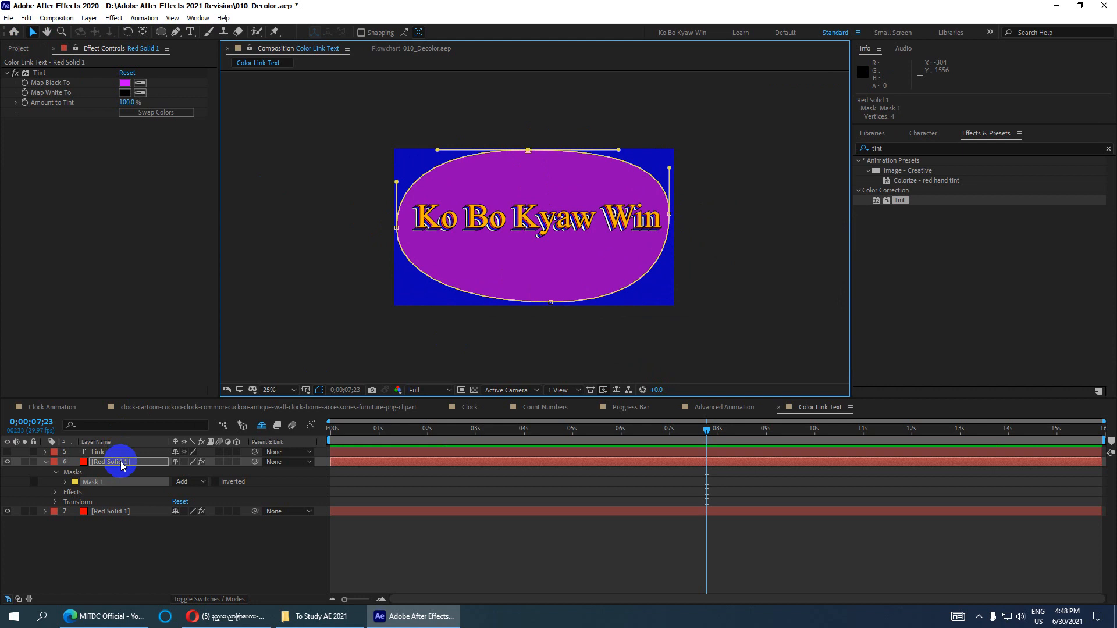
# - Set Mask 1's feather to 25, then raise it to 683 pixels
pyautogui.click(113, 482)
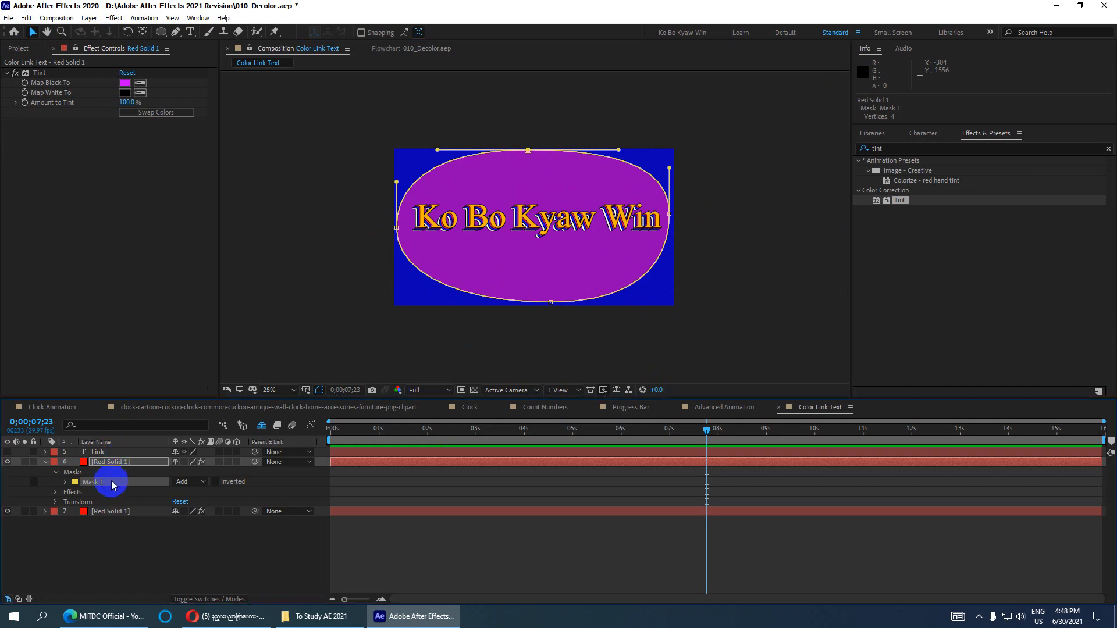
pyautogui.press('f')
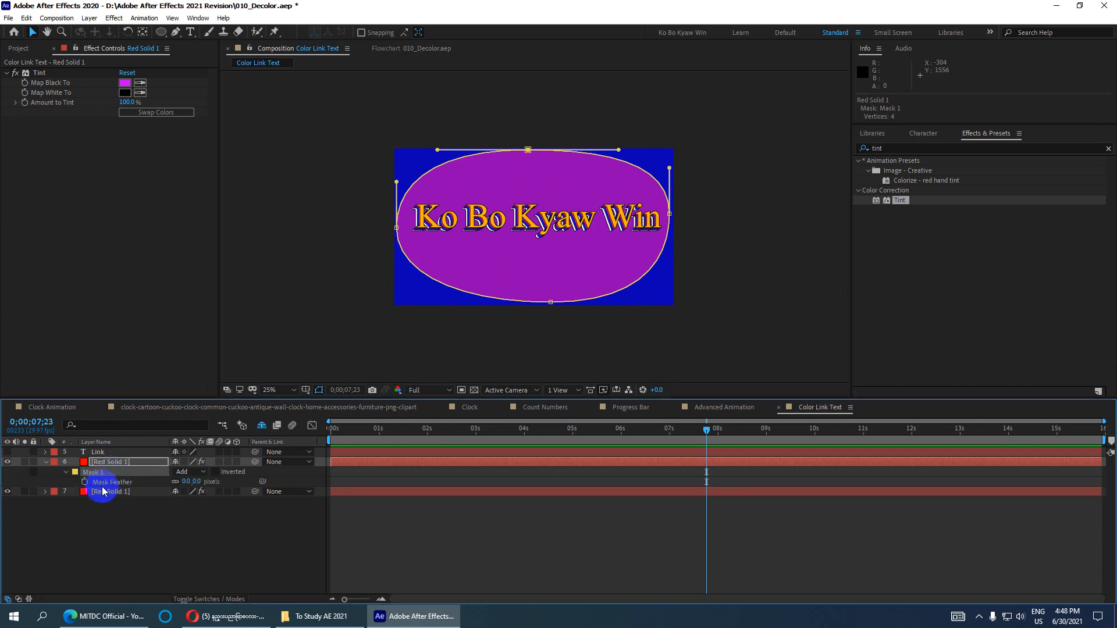
pyautogui.click(186, 482)
pyautogui.write('25')
pyautogui.click(231, 486)
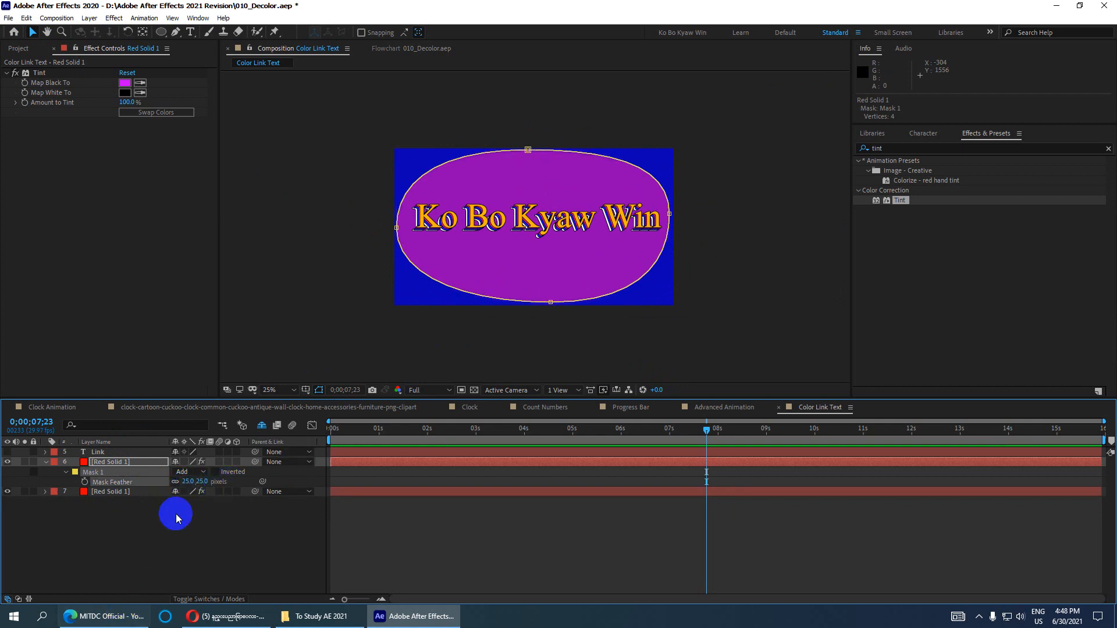
pyautogui.moveTo(189, 481); pyautogui.dragTo(558, 431)
pyautogui.scroll(-1, 734, 239)
pyautogui.scroll(1, 734, 239)
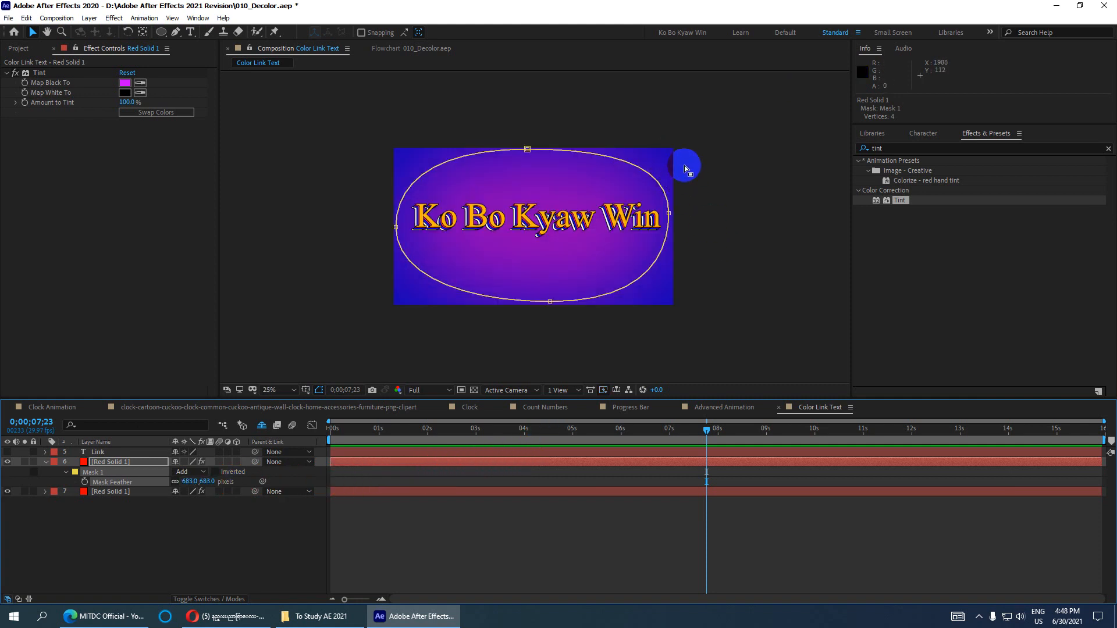
pyautogui.click(96, 496)
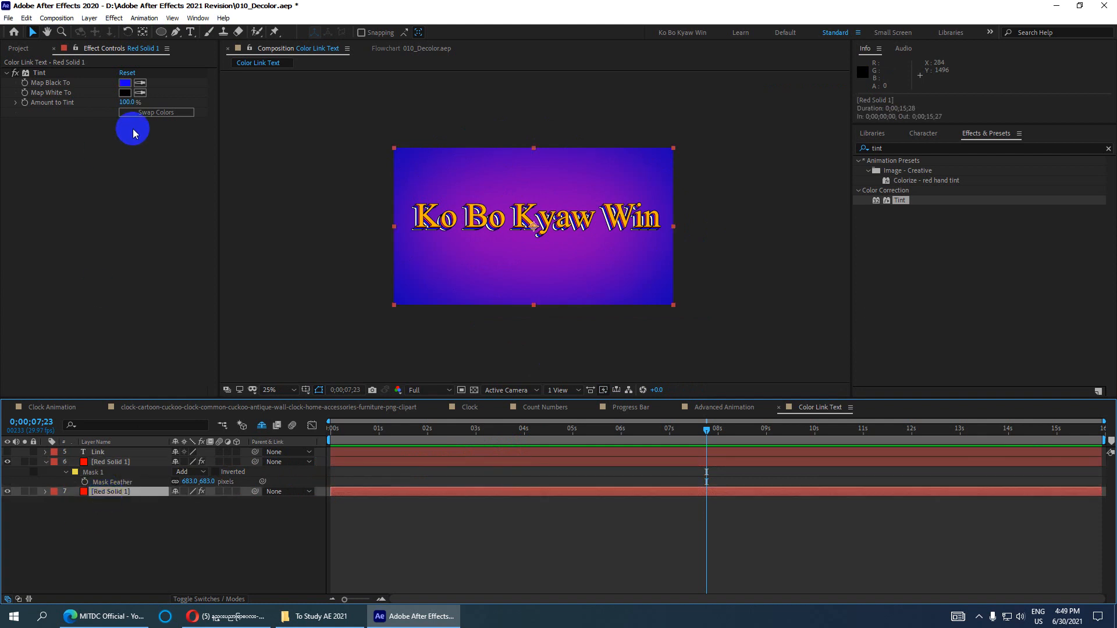
# - Tint the lower solid's Map Black To black and reduce the top solid's mask feather to about 598 pixels
pyautogui.click(125, 83)
pyautogui.moveTo(716, 221)
pyautogui.mouseDown()
pyautogui.moveTo(588, 192)
pyautogui.moveTo(571, 277)
pyautogui.mouseUp()
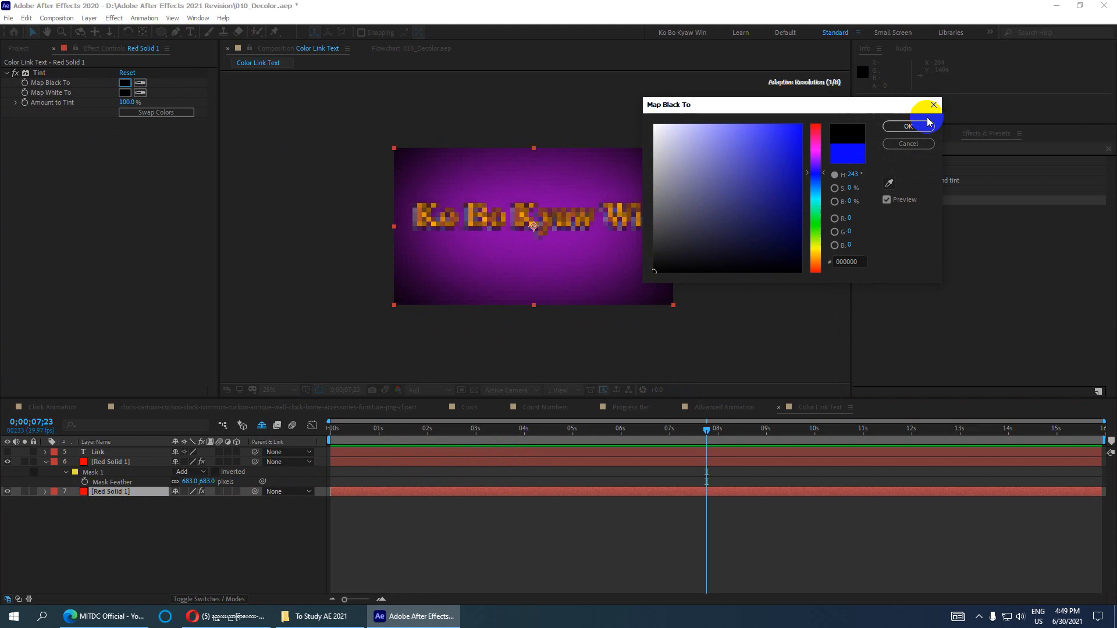
pyautogui.click(908, 126)
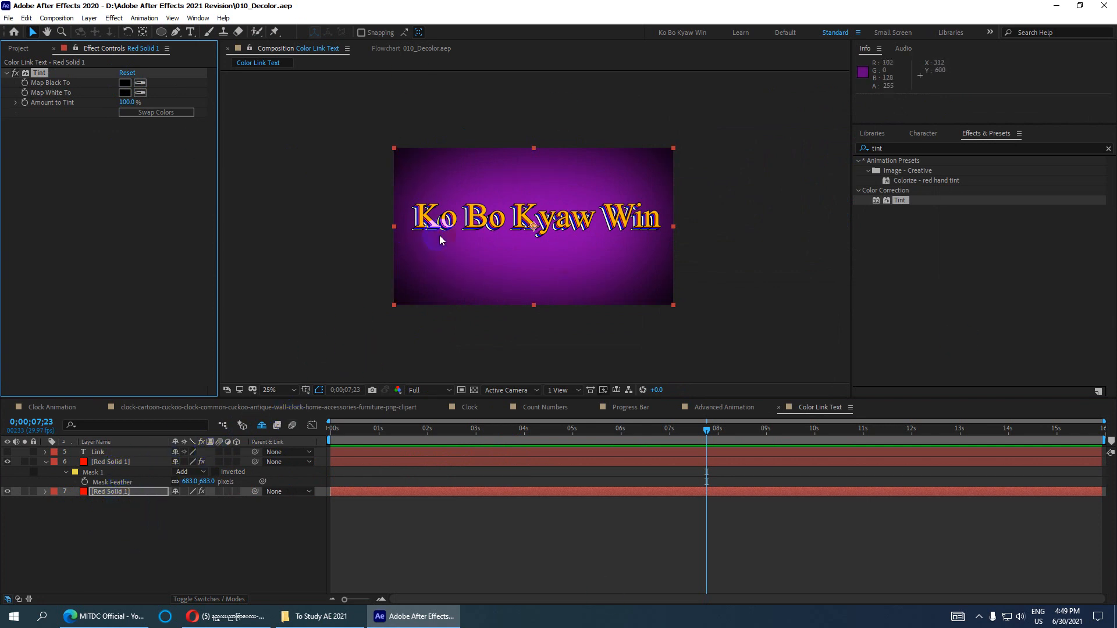
pyautogui.click(116, 462)
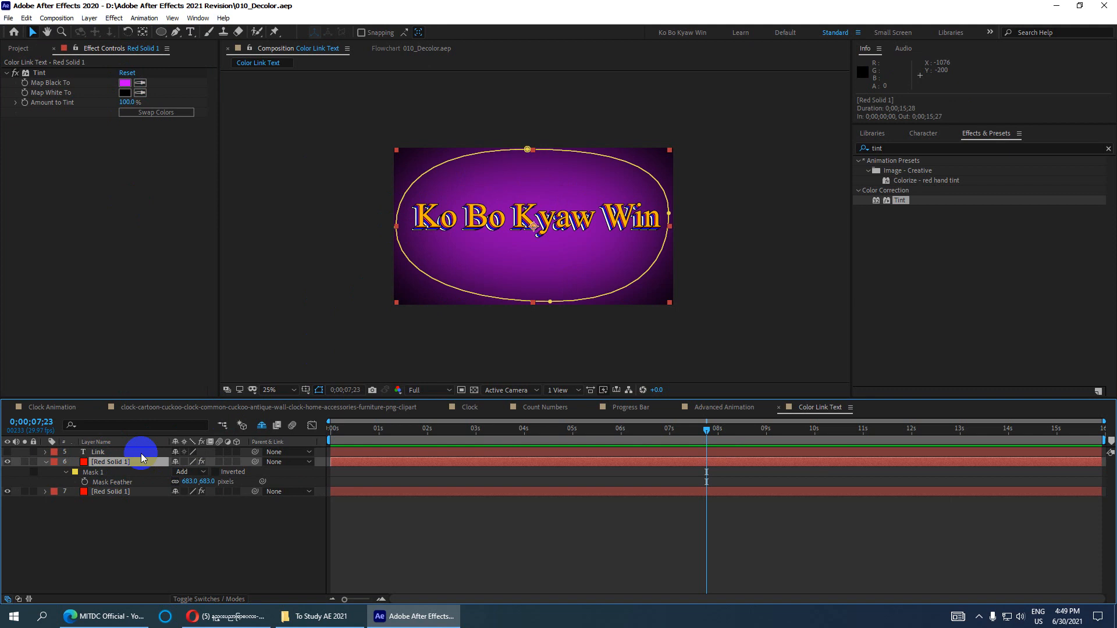
pyautogui.moveTo(210, 487); pyautogui.dragTo(324, 473)
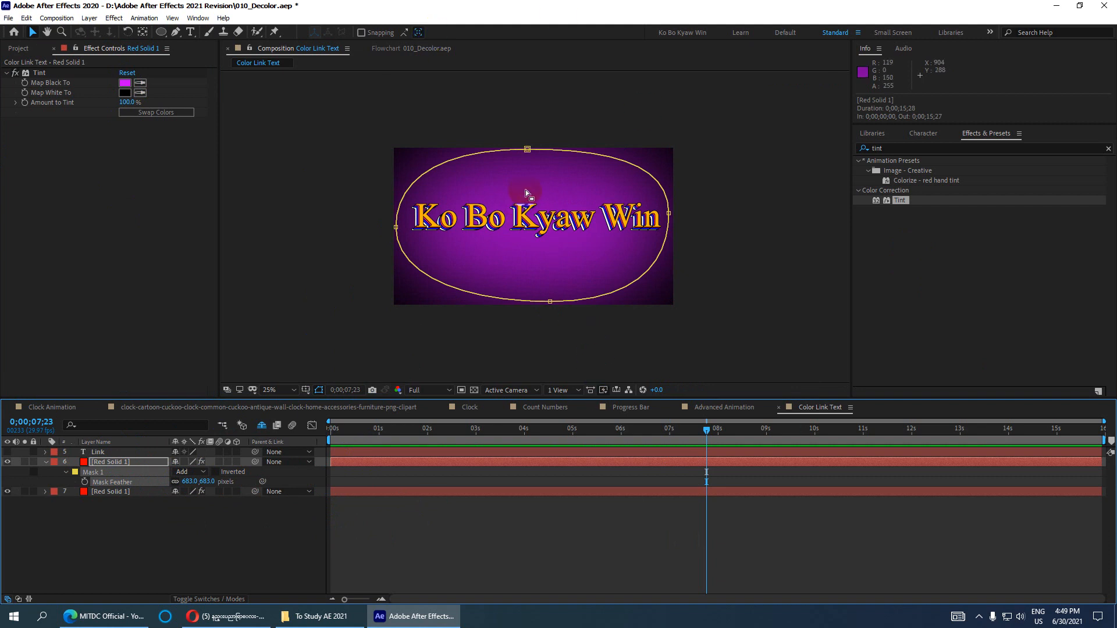
# - Change Red Solid 1's Map Black To tint to a neutral grey sampled from the viewer
pyautogui.click(117, 463)
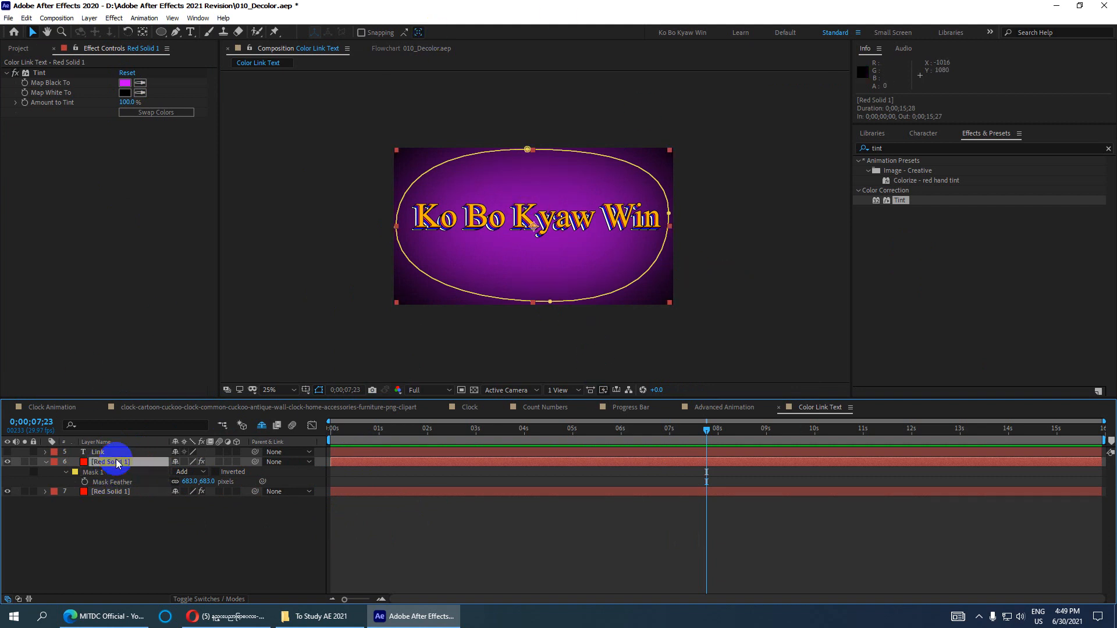
pyautogui.click(125, 83)
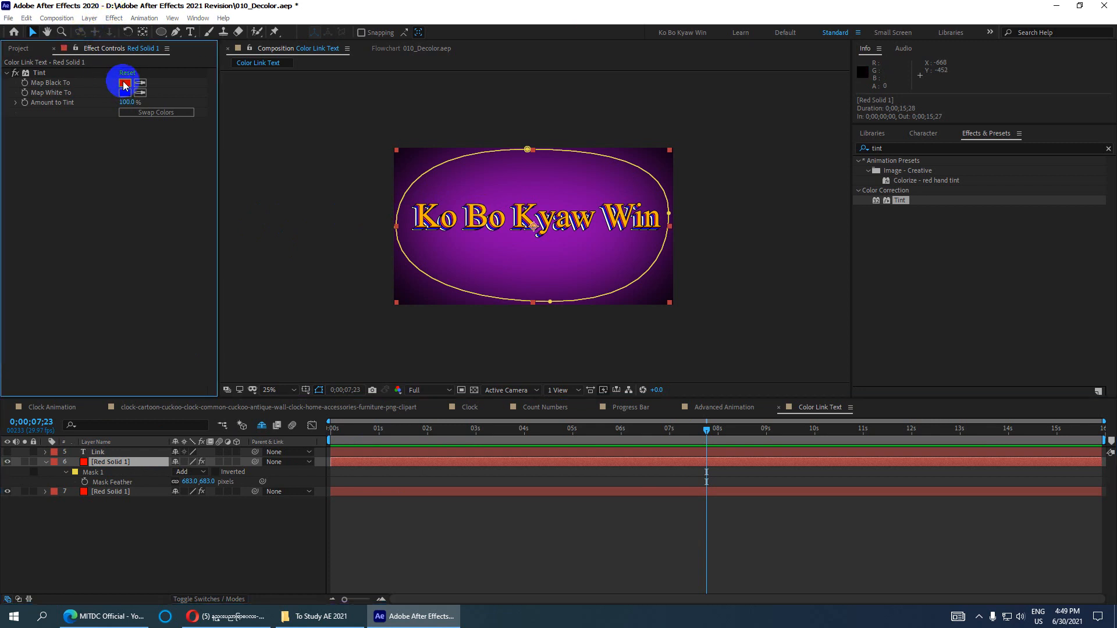
pyautogui.click(631, 196)
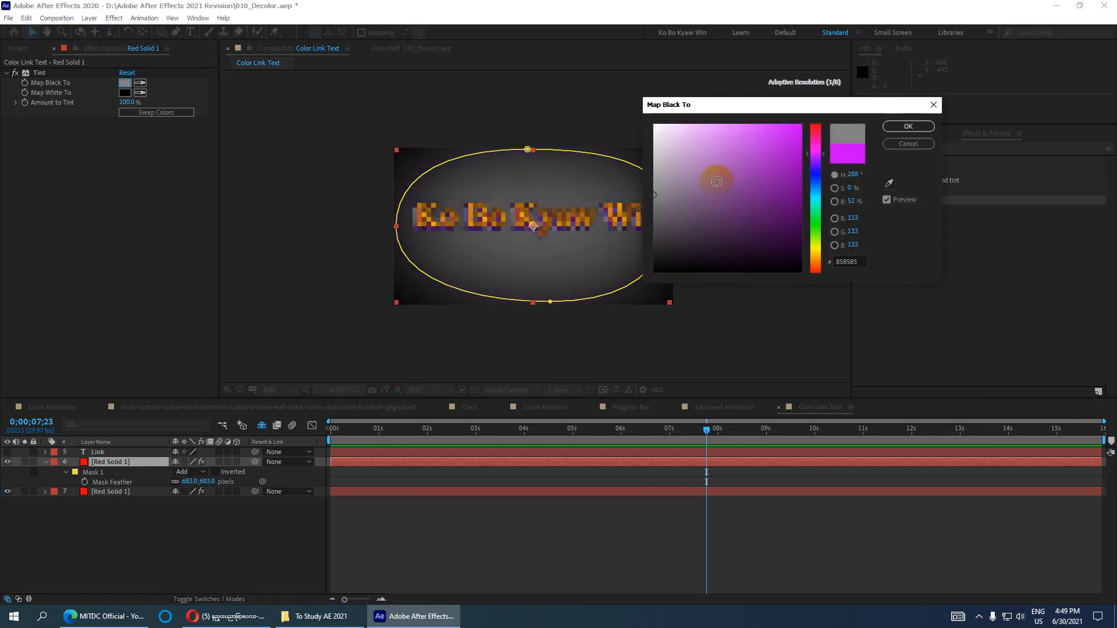
pyautogui.click(905, 129)
pyautogui.scroll(2, 546, 192)
pyautogui.scroll(-2, 546, 188)
pyautogui.scroll(2, 546, 188)
pyautogui.scroll(-2, 557, 186)
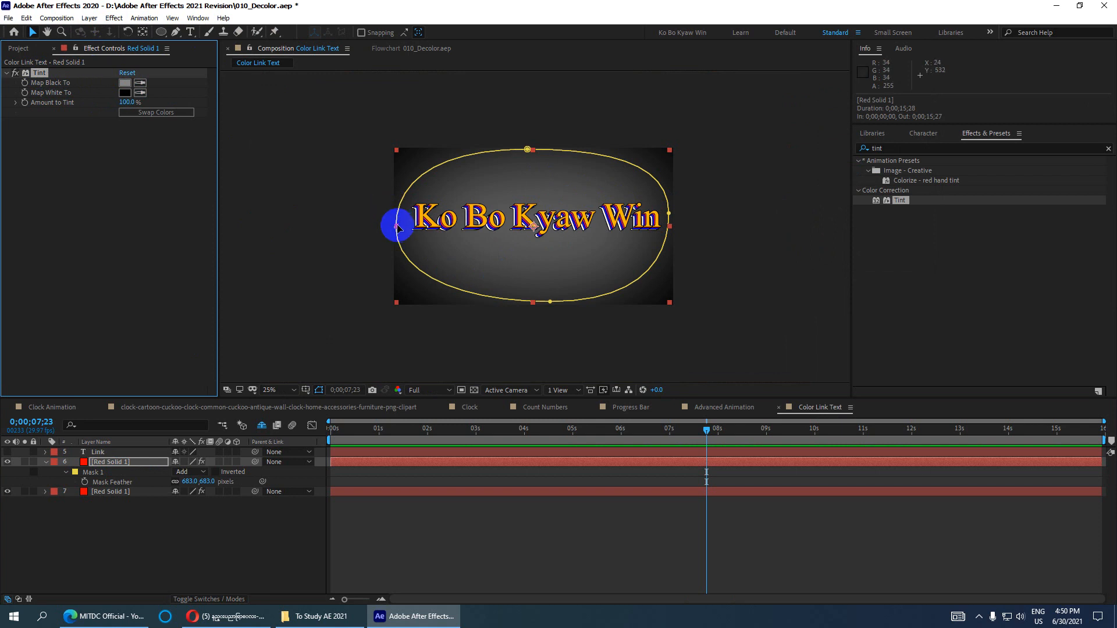
# - Deselect the layer and move the playhead back to 0;00;00;00
pyautogui.click(726, 228)
pyautogui.scroll(-1, 623, 230)
pyautogui.scroll(2, 621, 230)
pyautogui.moveTo(708, 430); pyautogui.dragTo(319, 438)
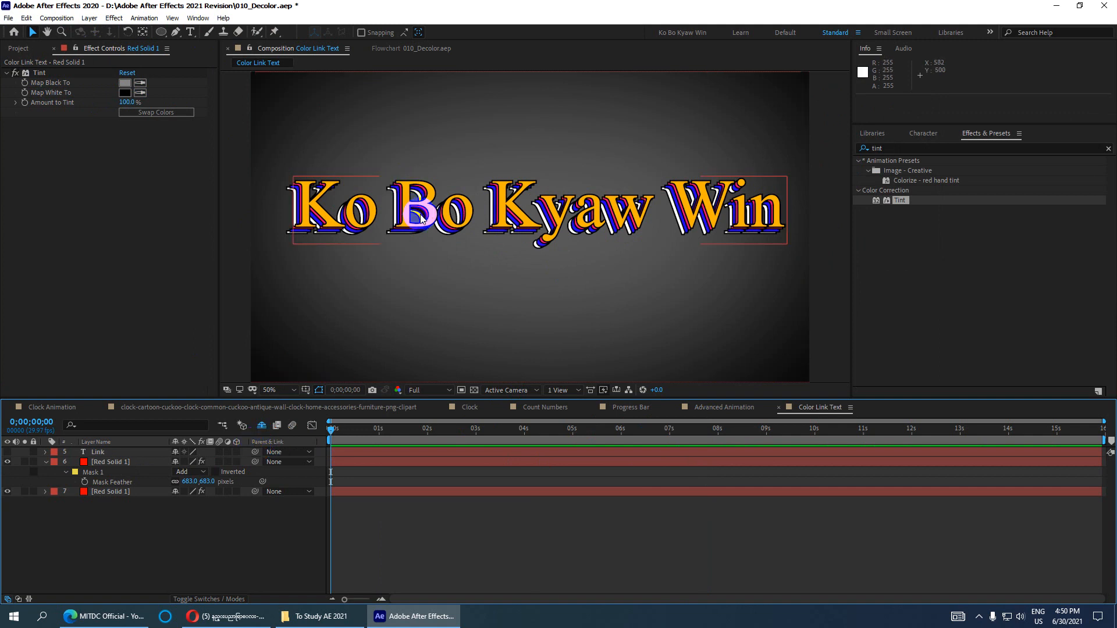
pyautogui.scroll(-2, 448, 252)
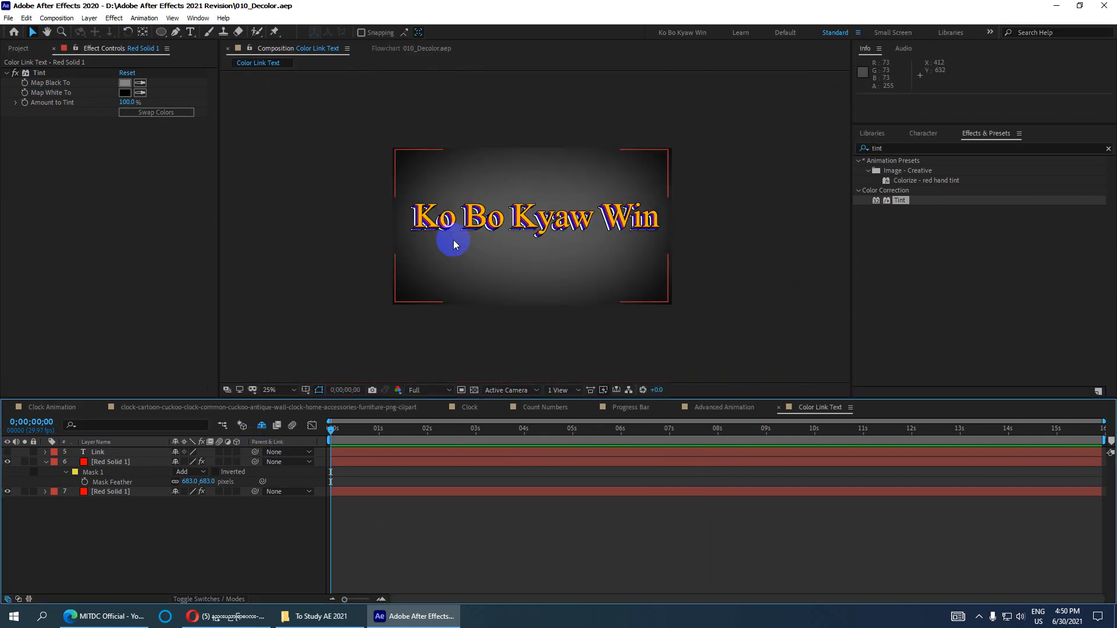
# - Show the Link layer, change its text to 'Welcome', and save the project
pyautogui.click(99, 453)
pyautogui.click(7, 452)
pyautogui.scroll(2, 429, 282)
pyautogui.scroll(-2, 372, 341)
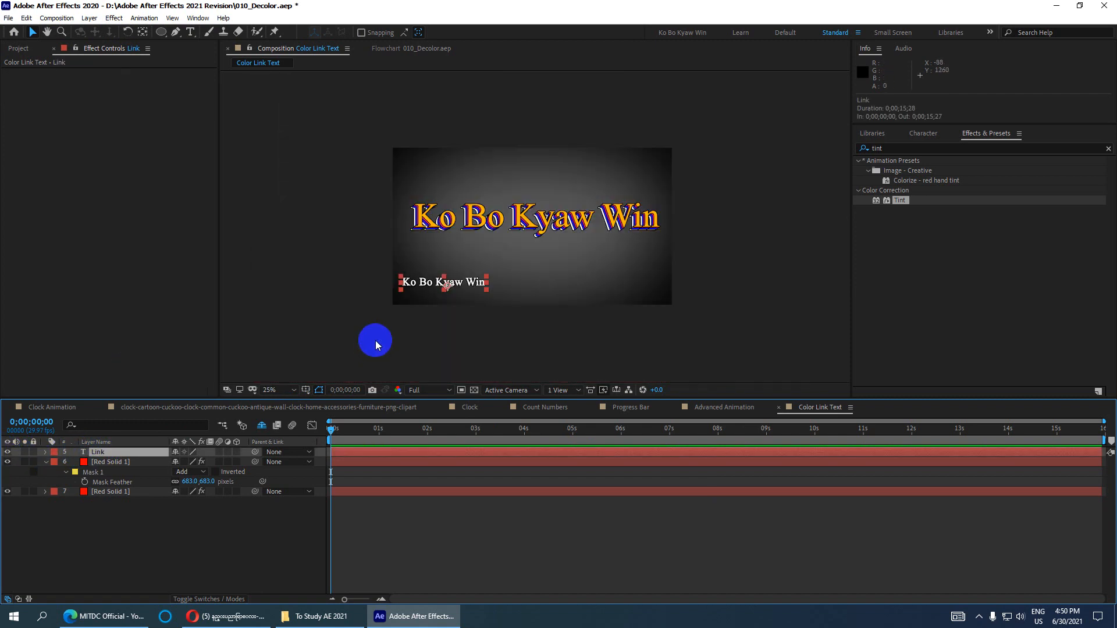
pyautogui.doubleClick(110, 452)
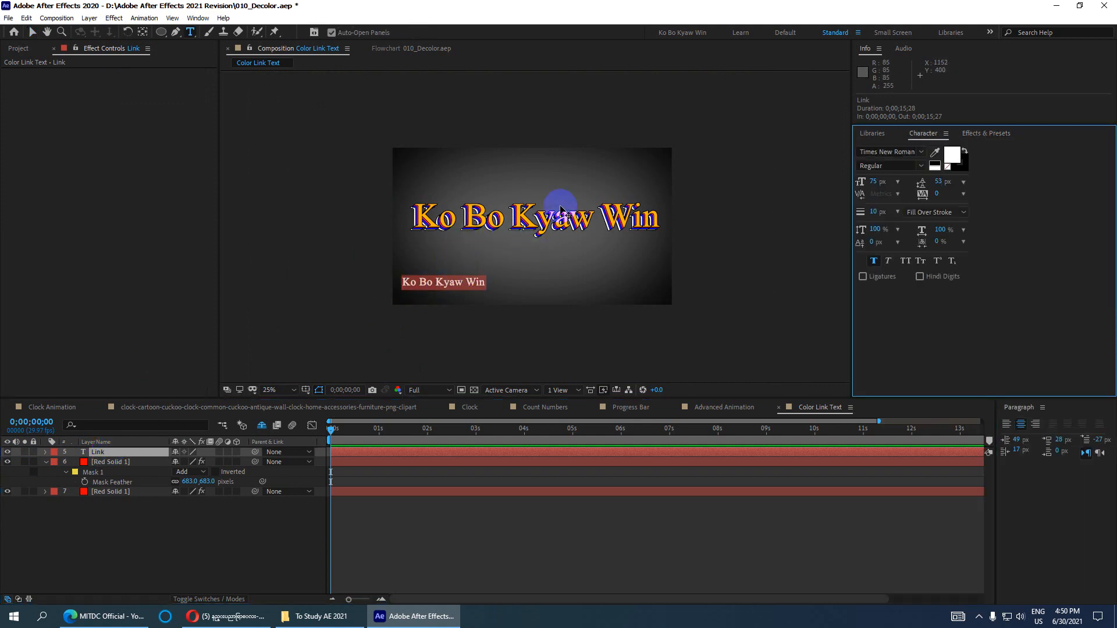
pyautogui.write('W')
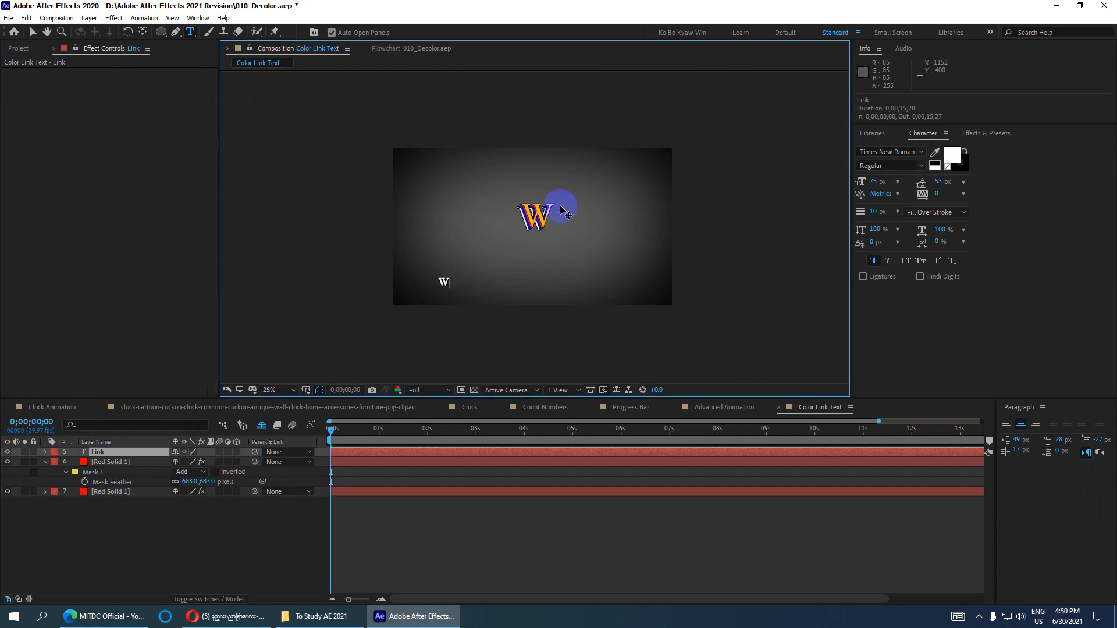
pyautogui.write('elcome')
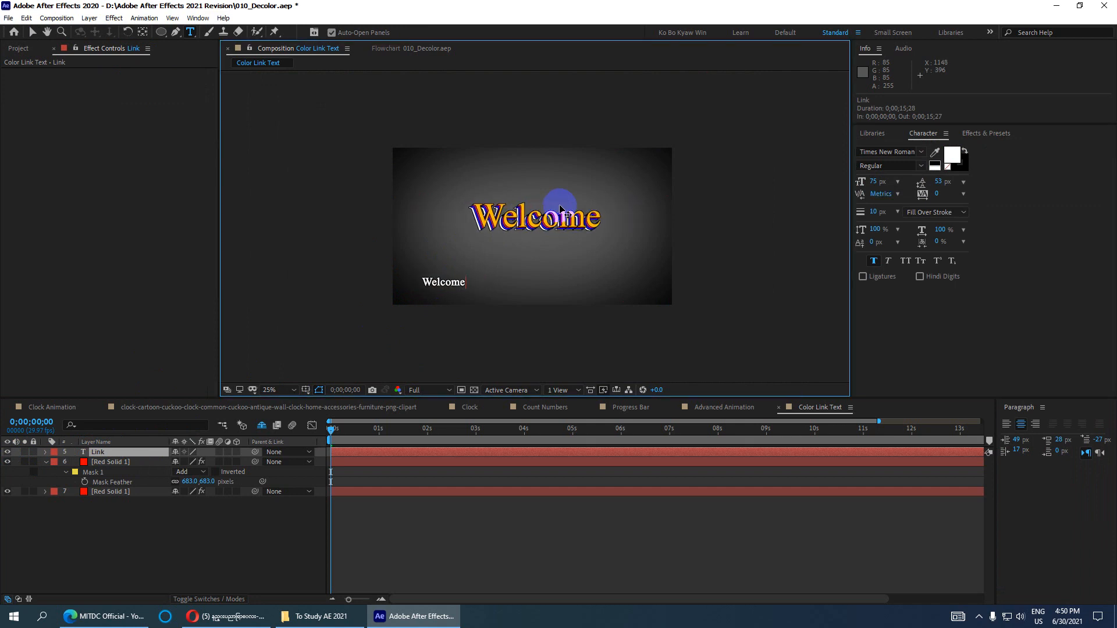
pyautogui.hotkey('ctrl', 's')
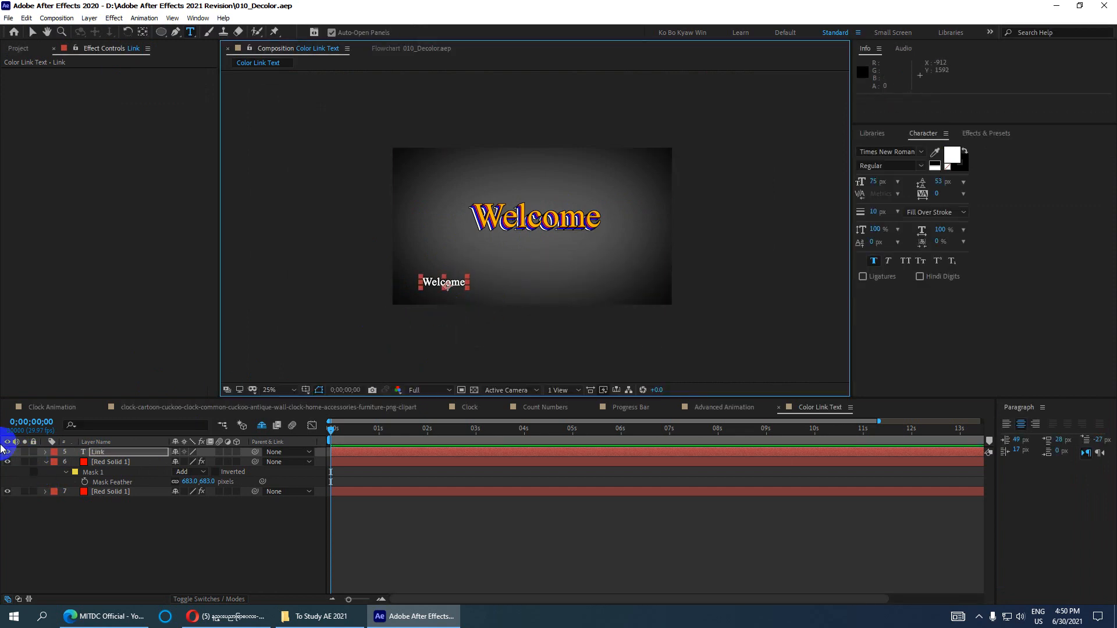
# - Hide the Link layer again and scrub the comp to about 10 seconds
pyautogui.click(8, 453)
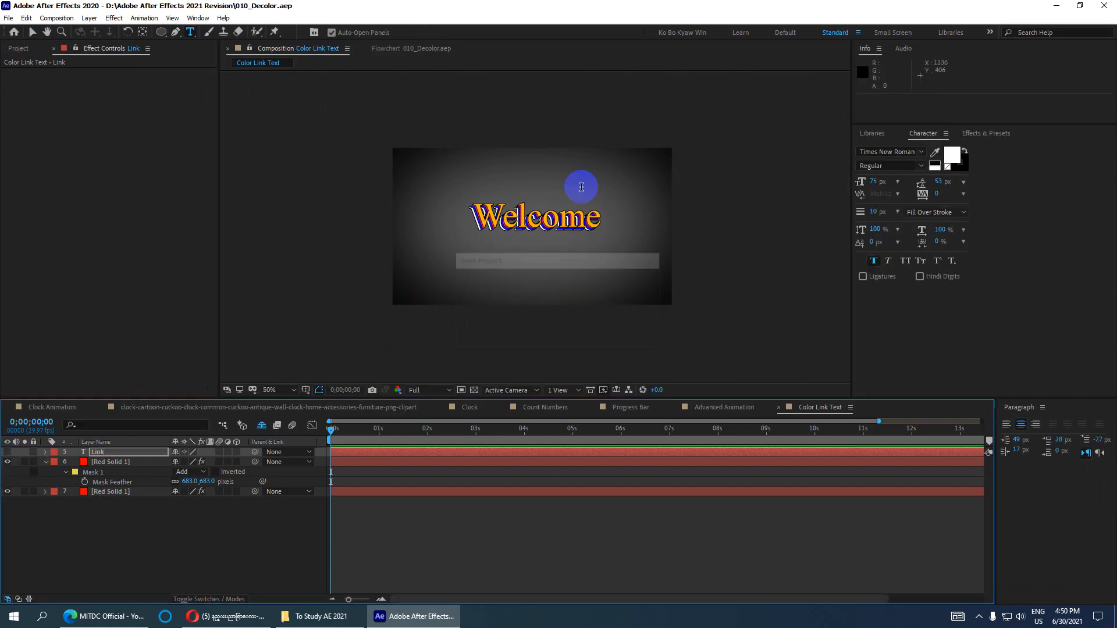
pyautogui.scroll(1, 581, 187)
pyautogui.scroll(-2, 582, 190)
pyautogui.scroll(3, 579, 195)
pyautogui.scroll(-3, 575, 201)
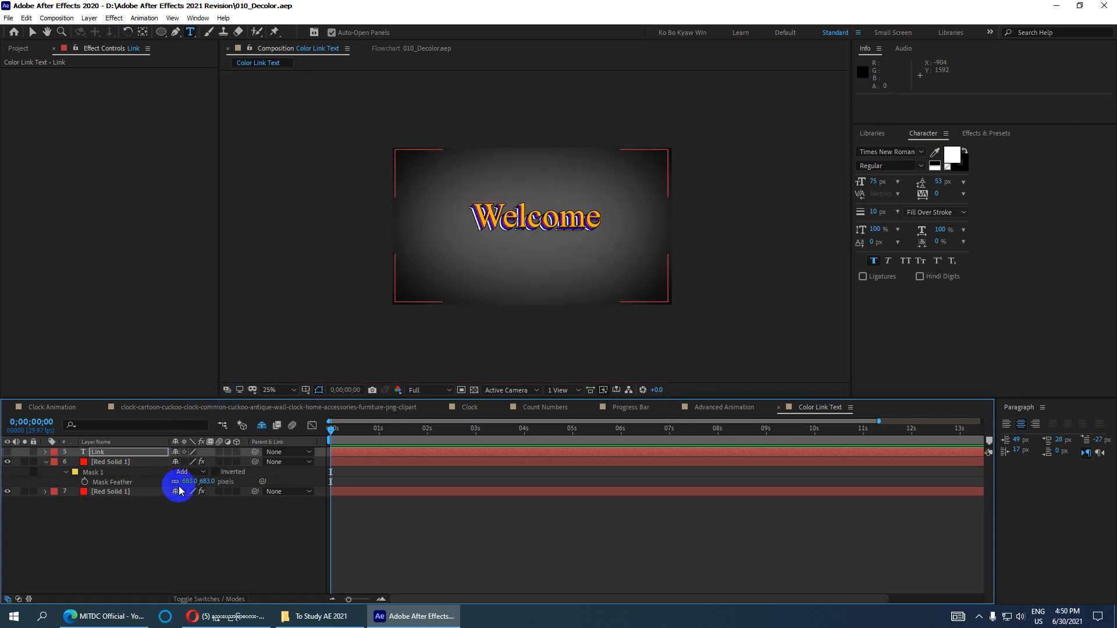
pyautogui.moveTo(332, 428); pyautogui.dragTo(523, 430)
pyautogui.moveTo(796, 415); pyautogui.dragTo(906, 415)
# - Close the Paragraph panel, scrub near 10 seconds, and zoom the preview to 50%
pyautogui.click(1042, 407)
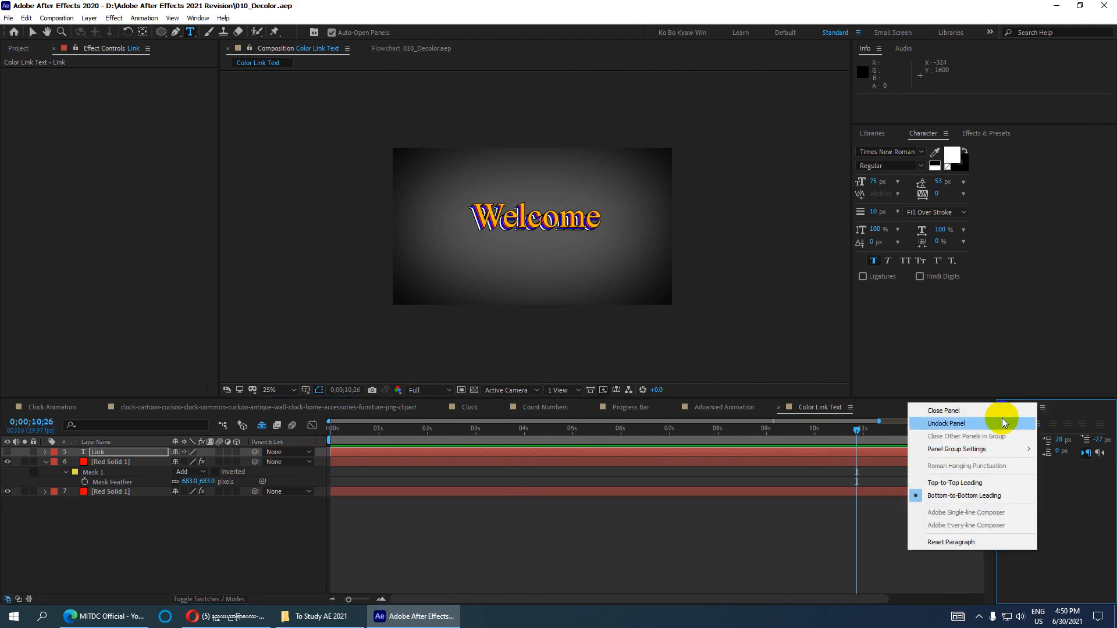
pyautogui.click(988, 406)
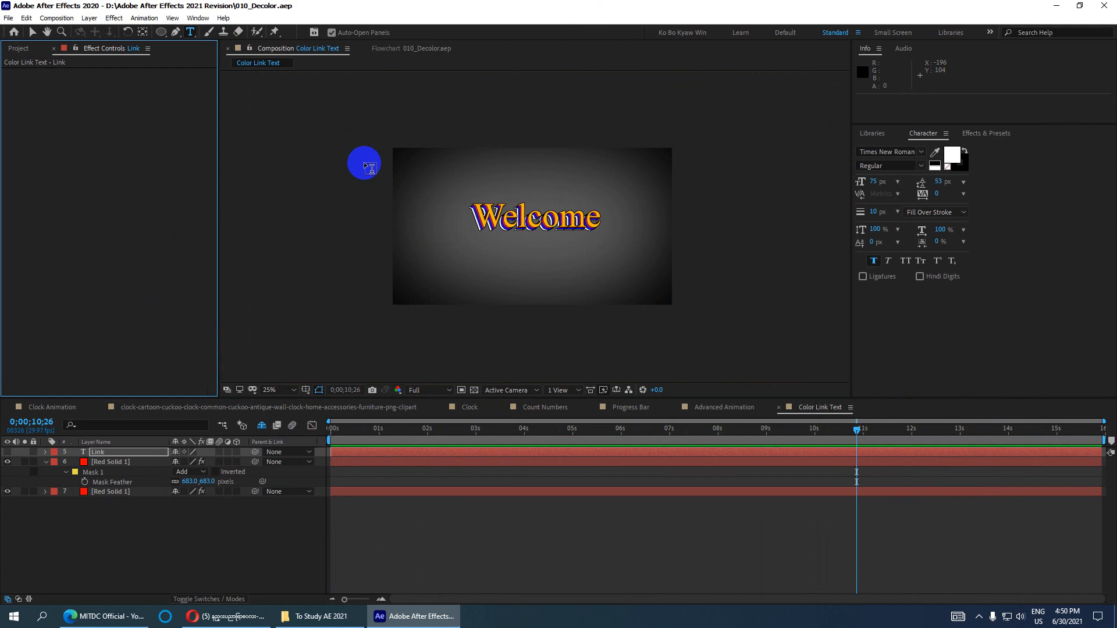
pyautogui.moveTo(856, 432)
pyautogui.mouseDown()
pyautogui.moveTo(332, 458)
pyautogui.moveTo(862, 442)
pyautogui.mouseUp()
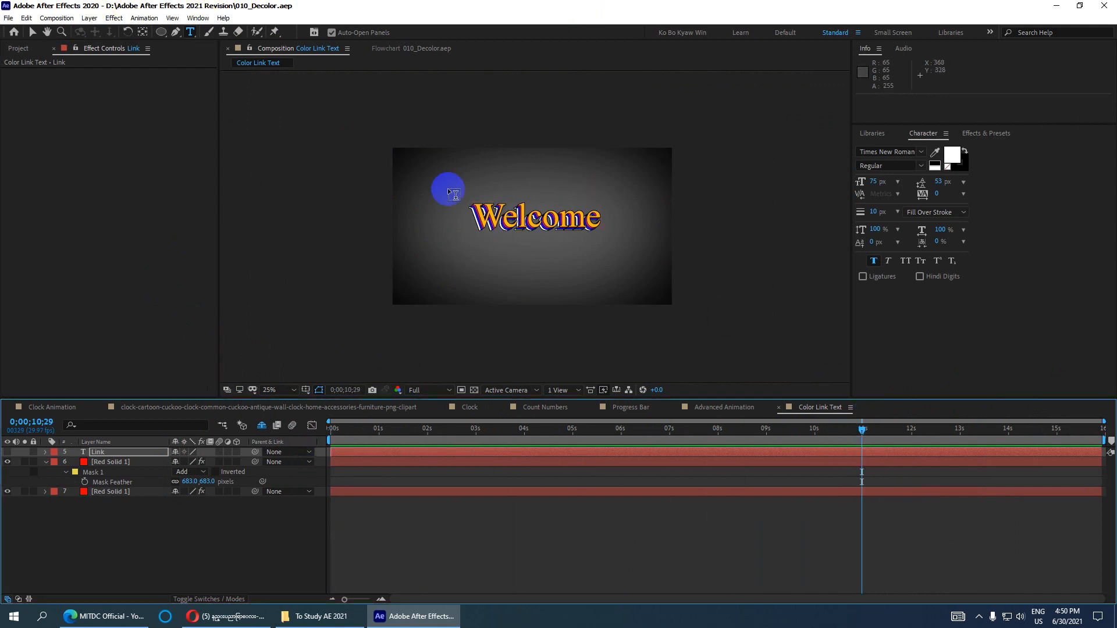
pyautogui.press('.')
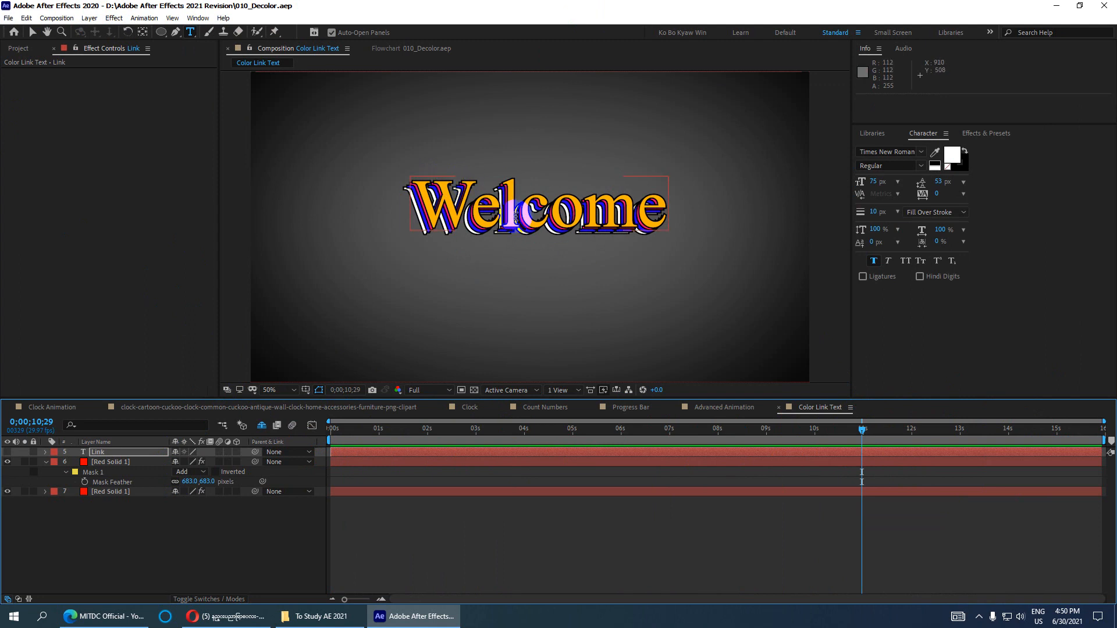
# - Tint Red Solid 1 blue (1E00FF), then bring up the YouTube channel in the browser
pyautogui.click(99, 462)
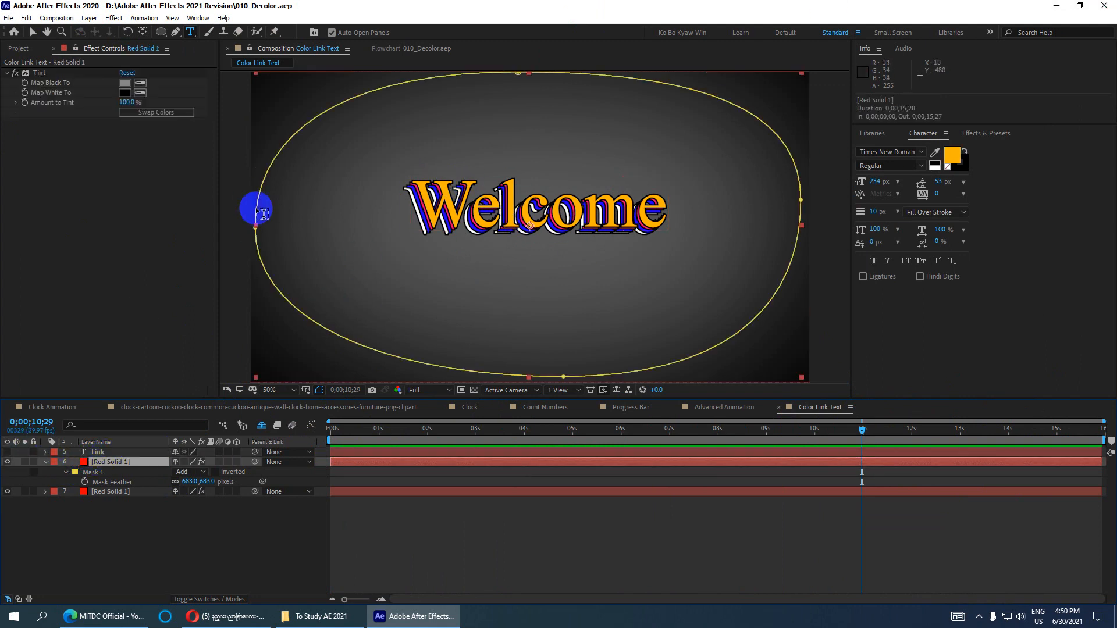
pyautogui.click(125, 82)
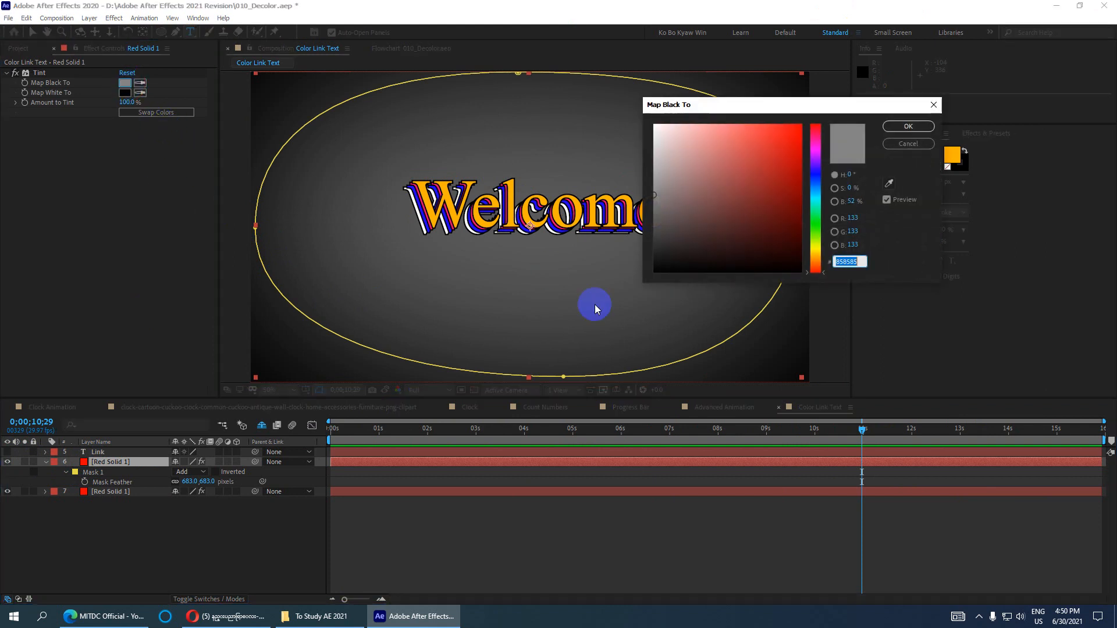
pyautogui.click(830, 184)
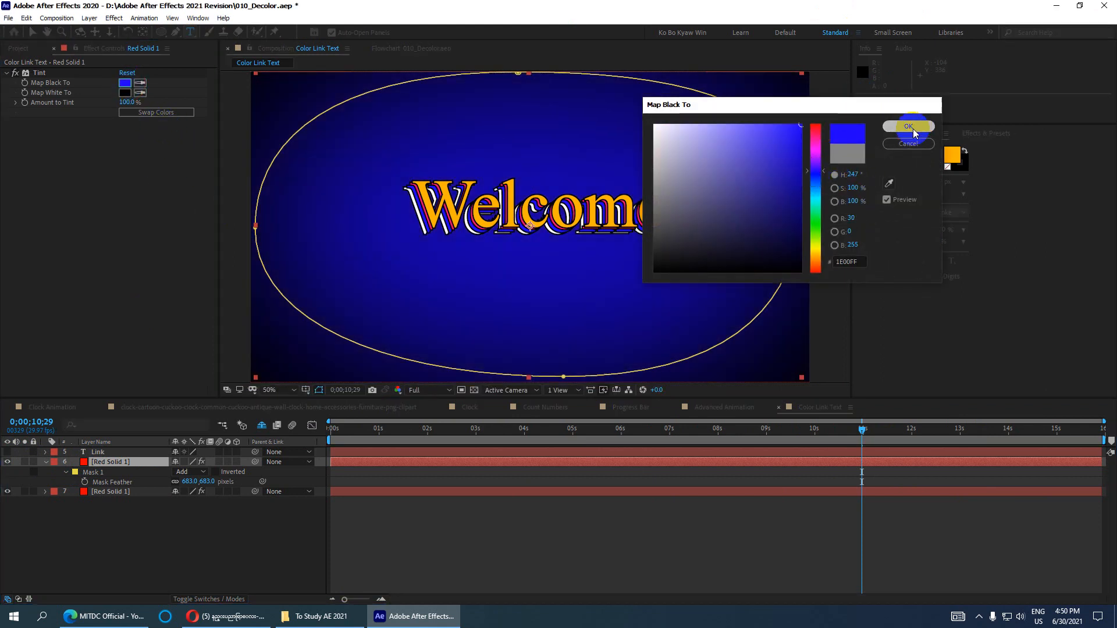
pyautogui.click(908, 125)
pyautogui.scroll(-2, 543, 211)
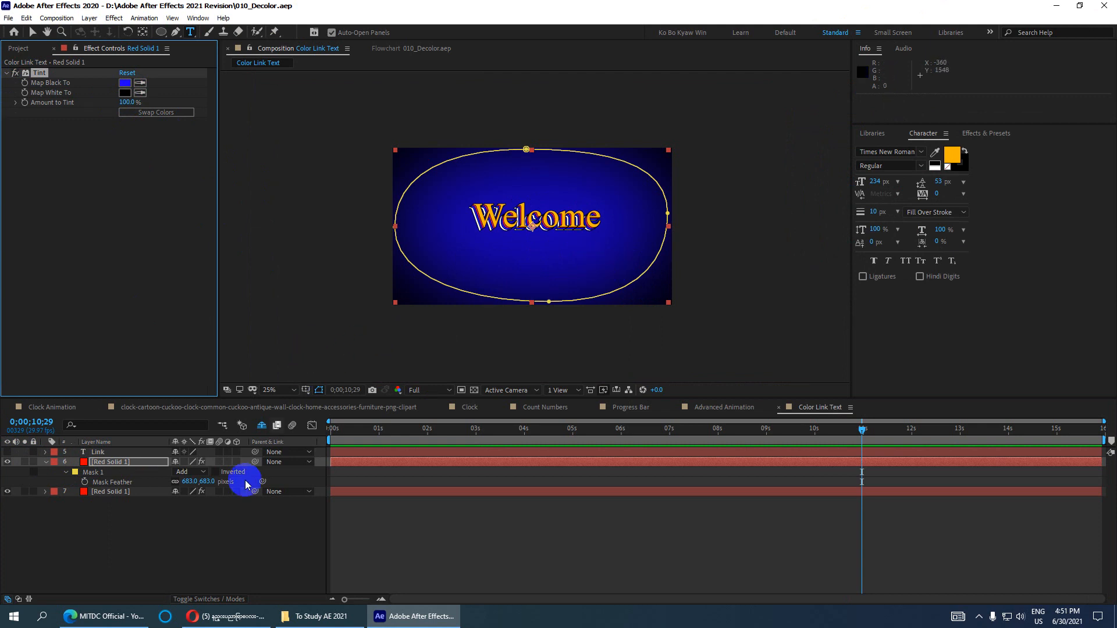
pyautogui.click(122, 621)
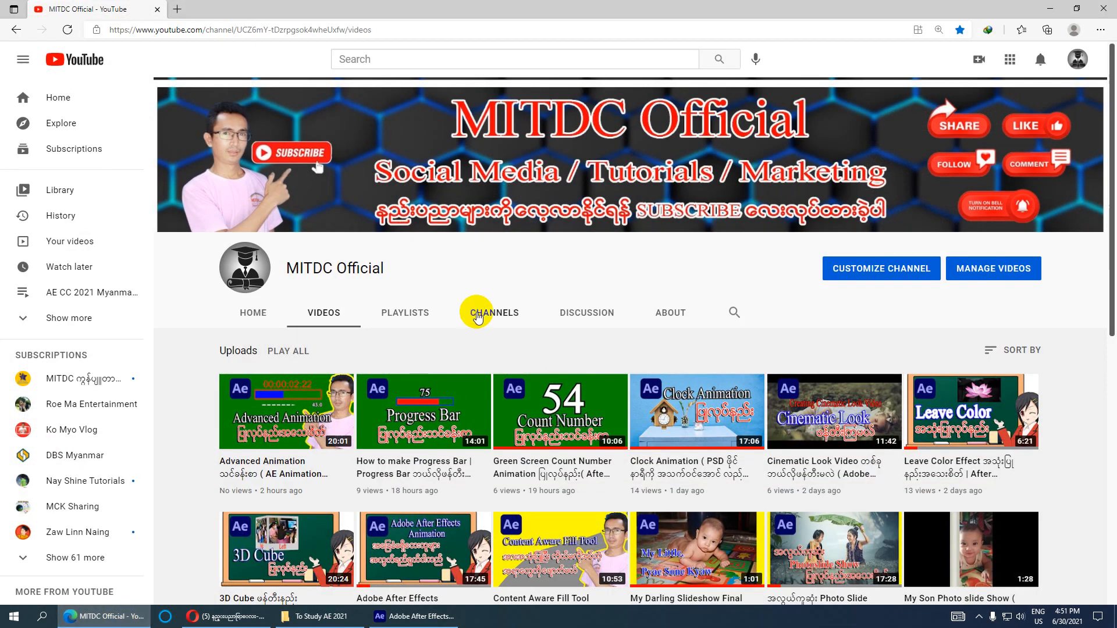